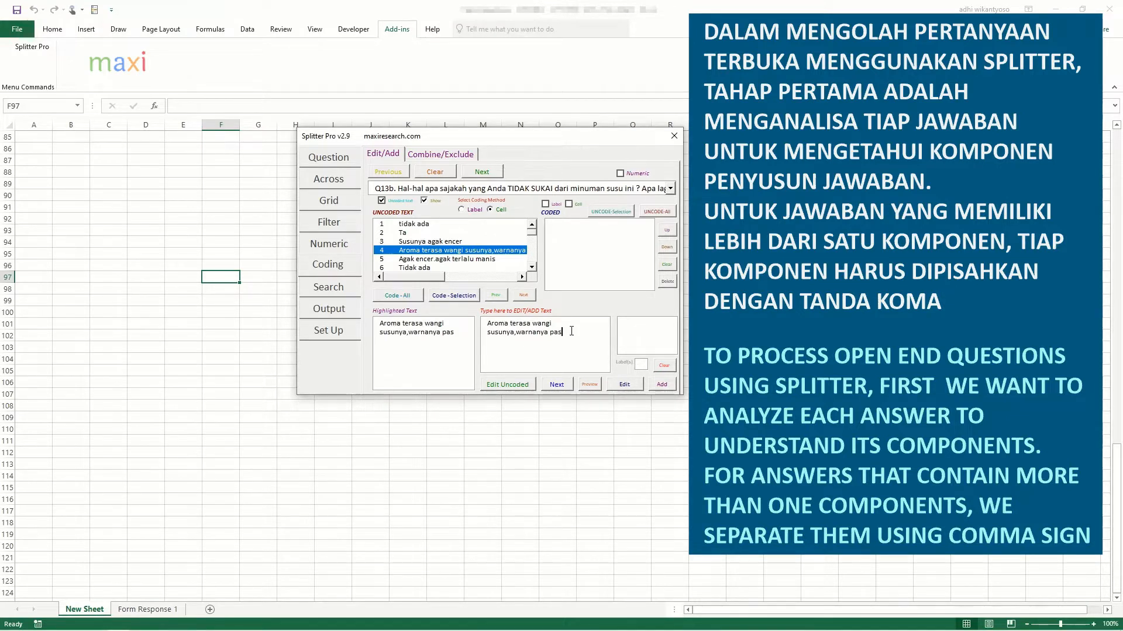
Replace the text of uncoded answer 4, about the milk's fragrant aroma and colour, with "Ta"
key("ctrl+a")
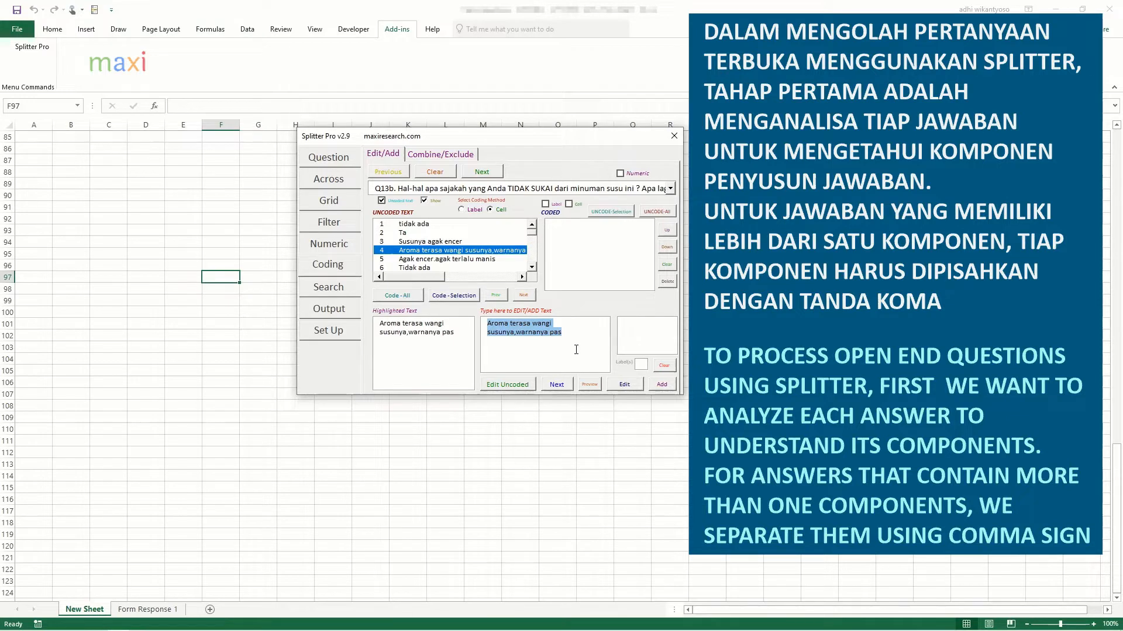
type("Ta")
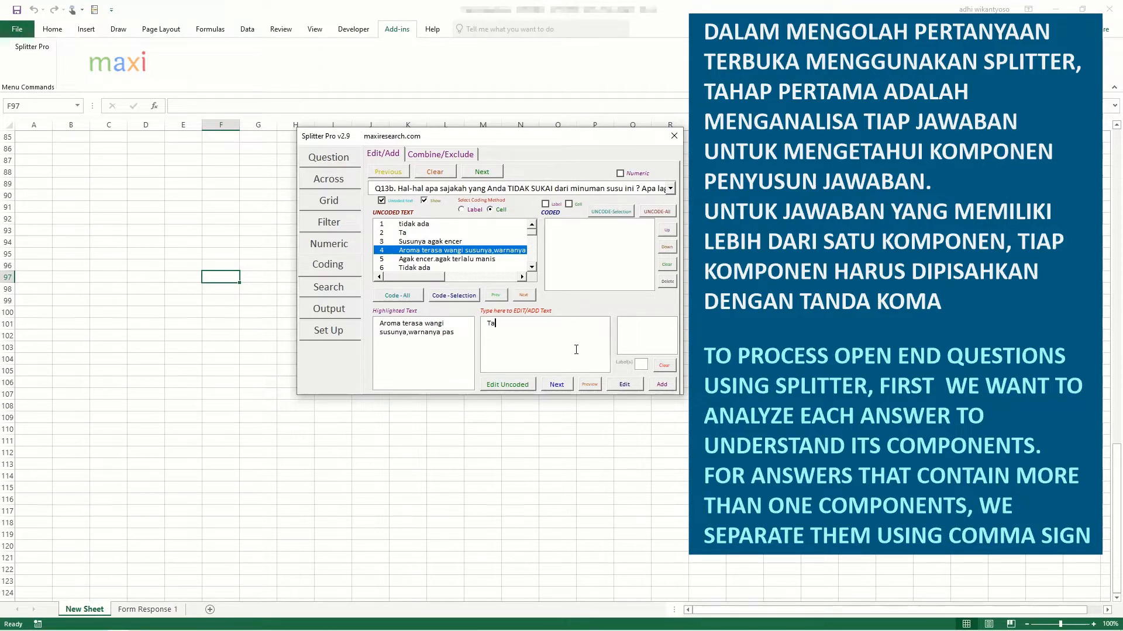
key("Return")
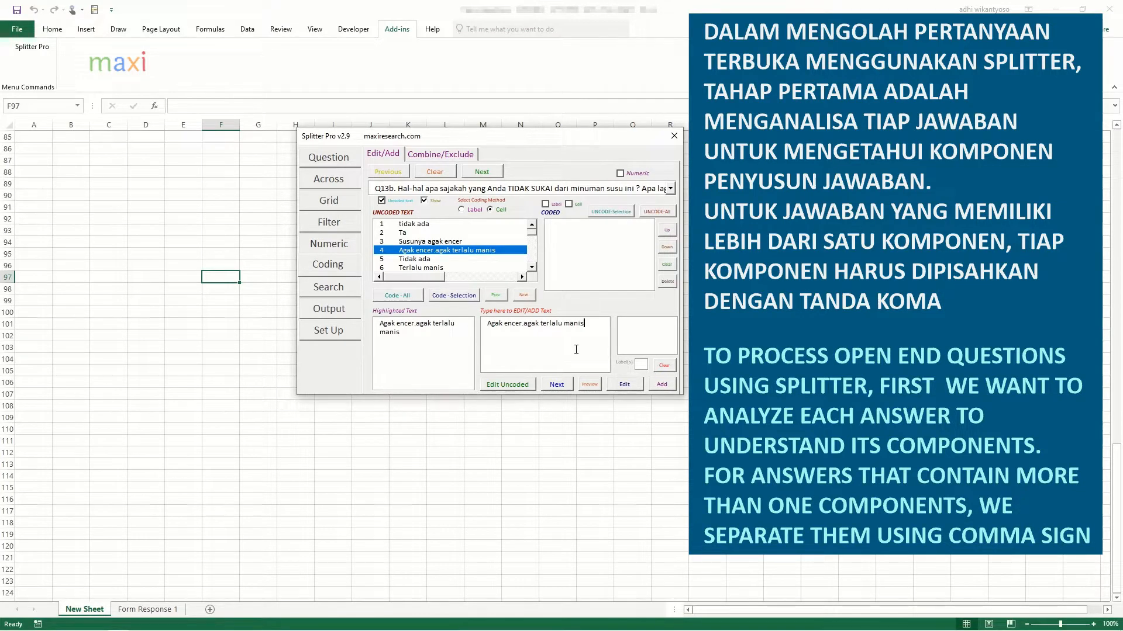
Separate the two components of the current uncoded answer with a comma so it reads "Agak encer,agak terlalu manis"
left_click(522, 323)
key("BackSpace")
type(",")
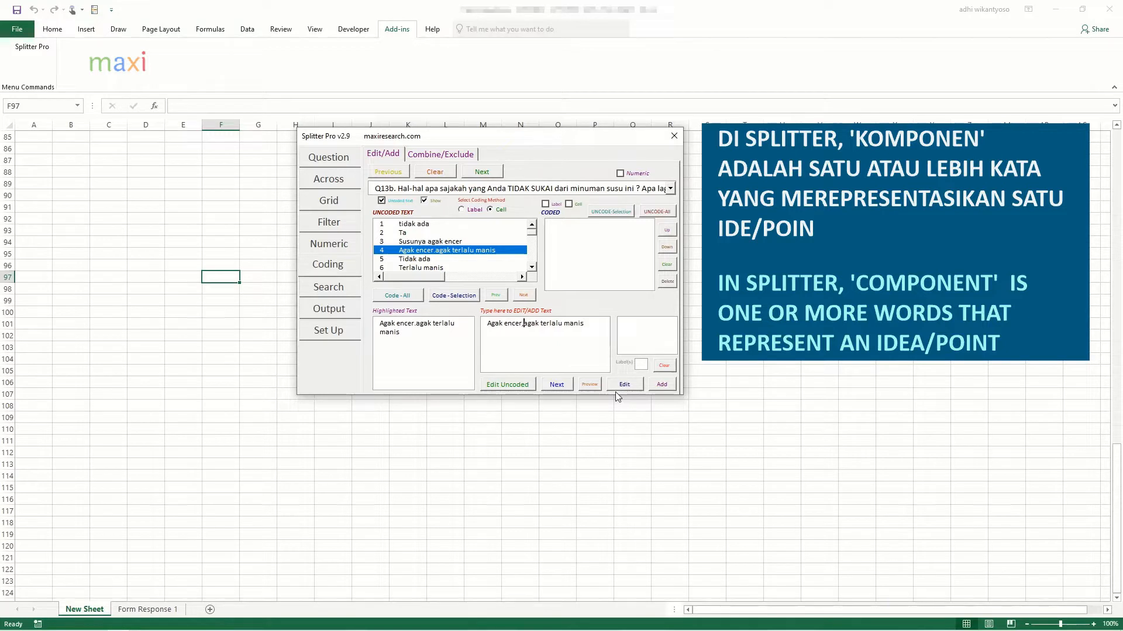
key("Return")
key("Return")
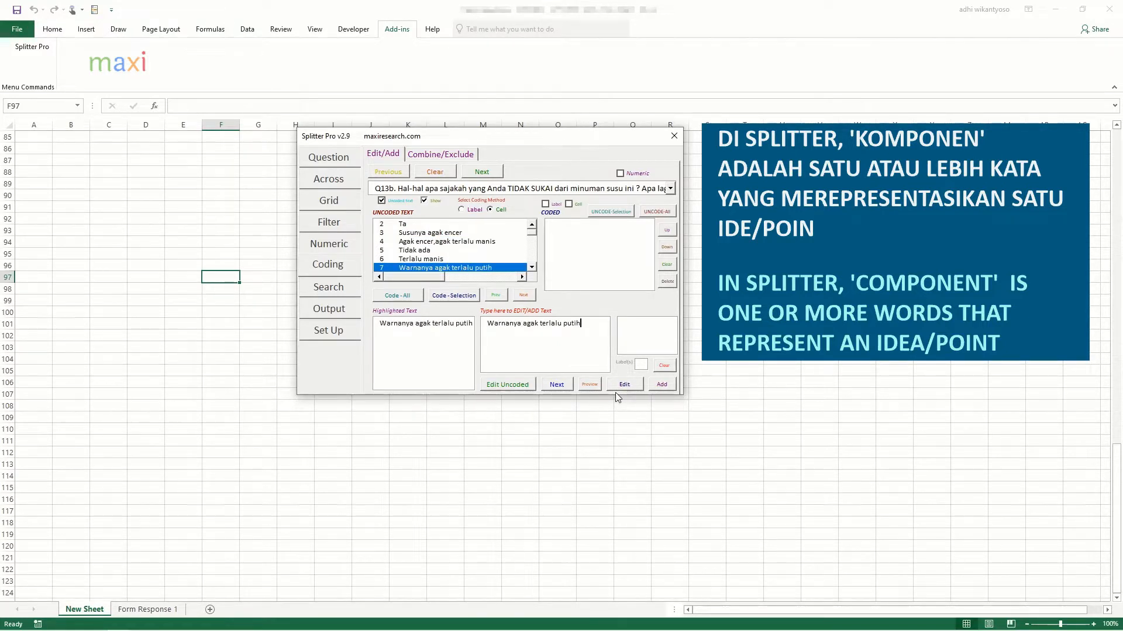
Go to uncoded answer 8, about the milk's fragrance and sweetness, and replace its text with "ta"
key("Return")
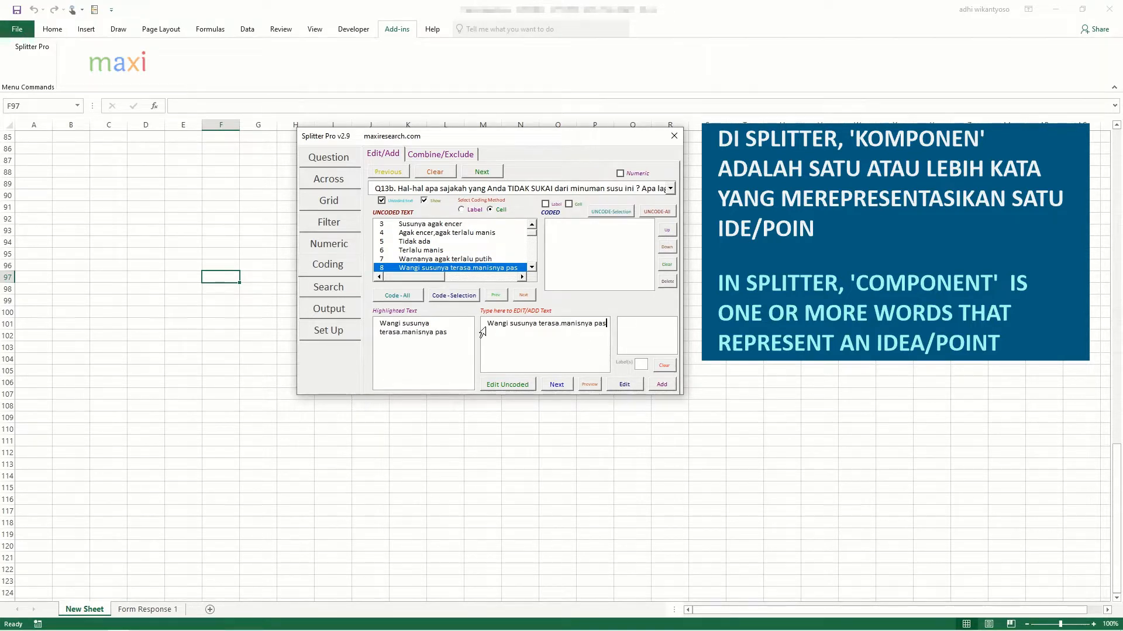
left_click_drag(483, 331, 642, 329)
type("ta")
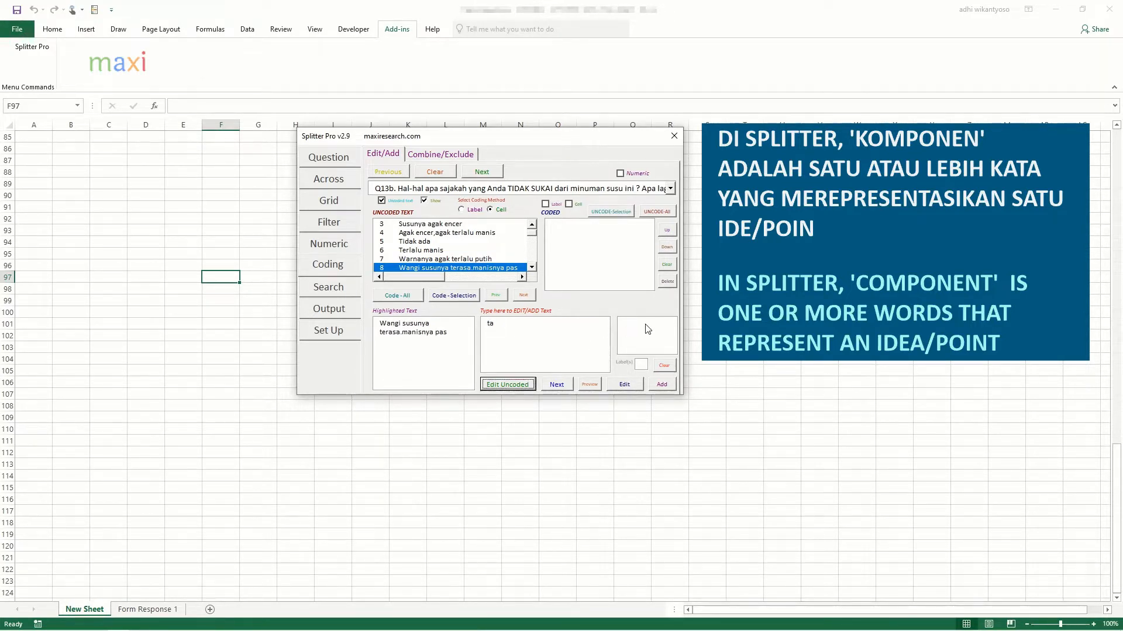
key("Return")
key("Return")
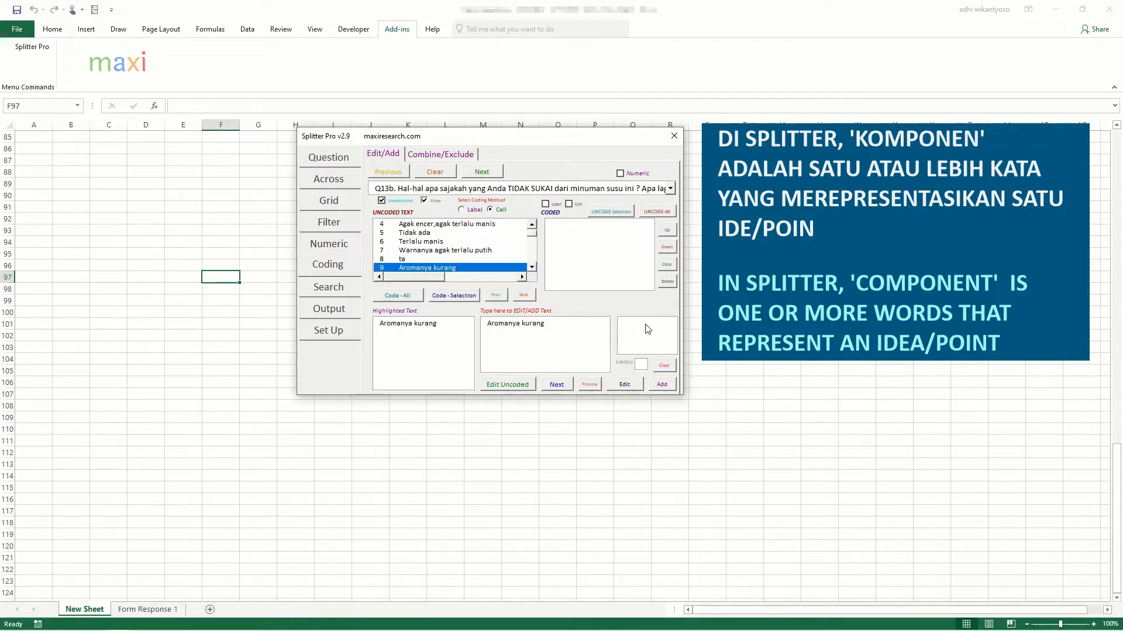
Leave answer 9 as written and separate the components of answer 10 with a comma as "Terlalu encer,kurang gurih"
key("Return")
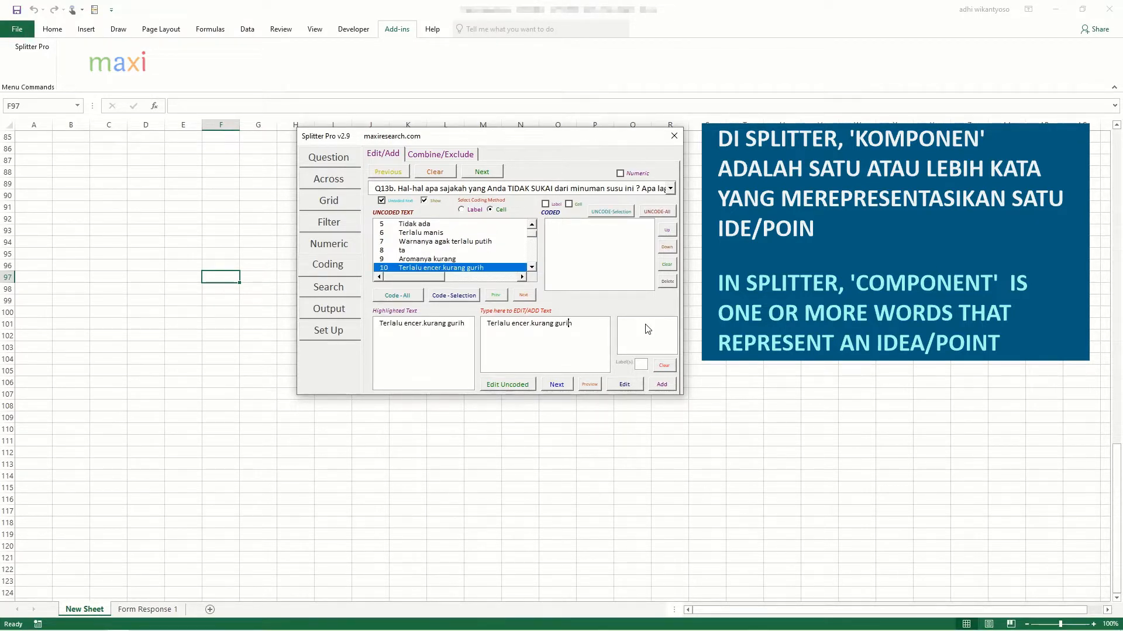
key("Left")
key("Left")
key("Left")
key("Left")
key("Left")
key("Left")
key("Left")
key("Left")
key("Left")
key("Left")
key("Left")
key("Left")
key("BackSpace")
type(",")
key("Return")
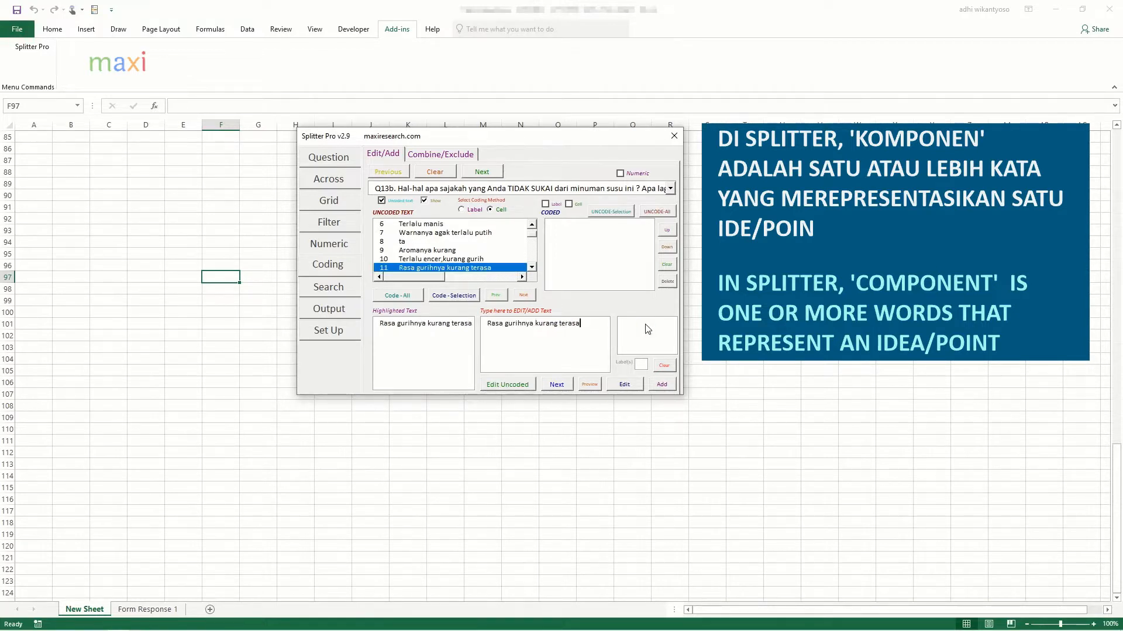
Pass the single-component answers 11 to 15 and rewrite answer 16 as "Rasa manis kurang,gurihnya agak kurang terasa"
key("Return")
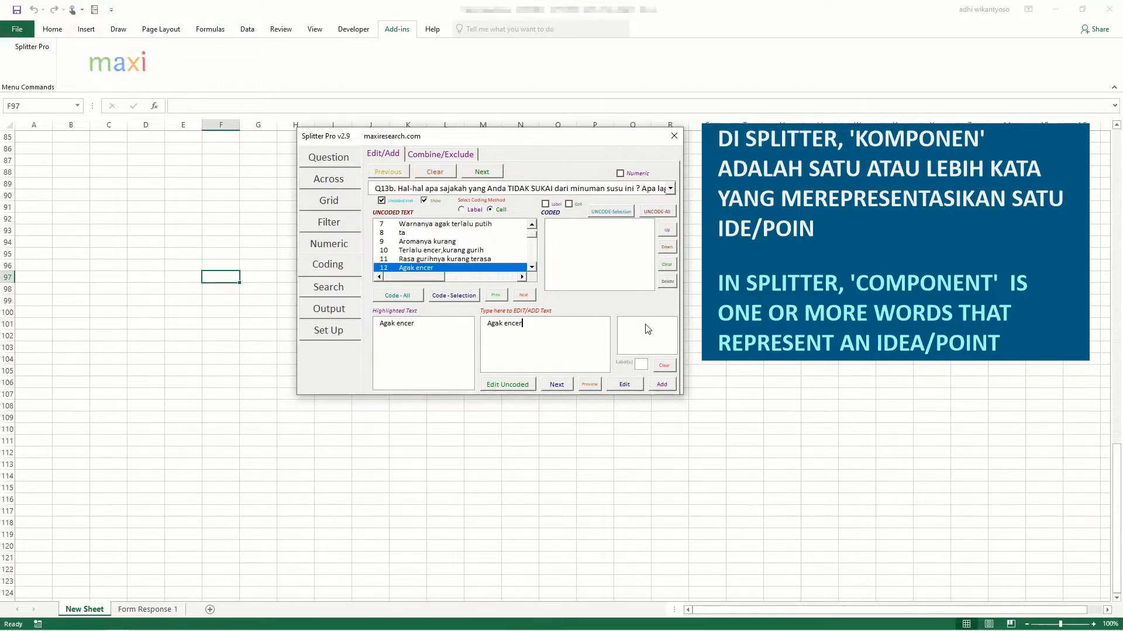
key("Return")
key("Return")
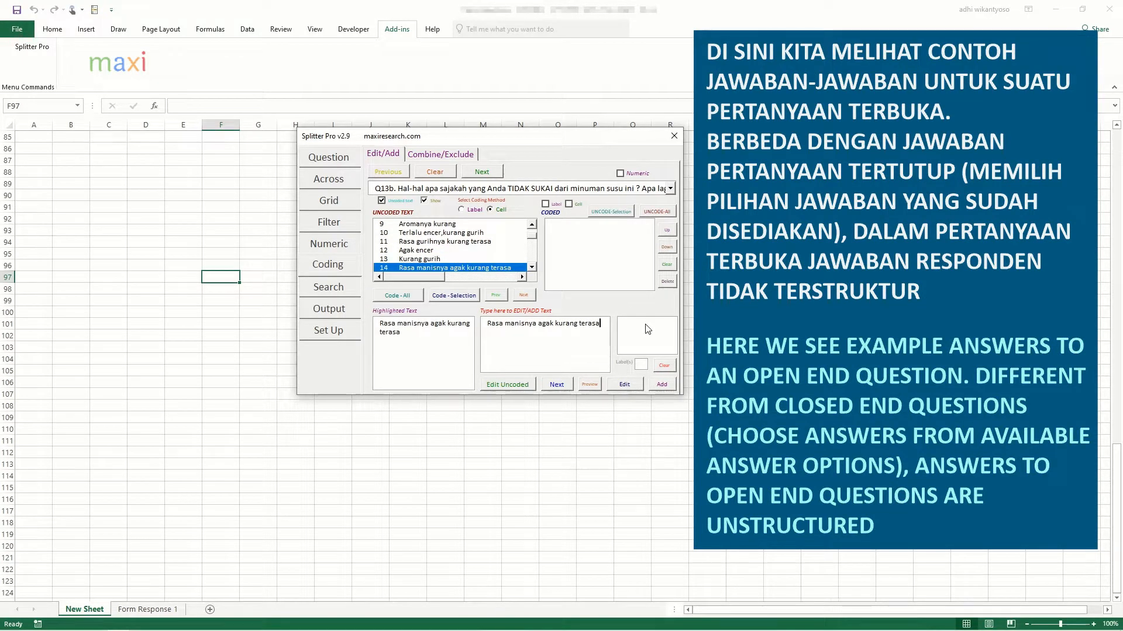
key("Return")
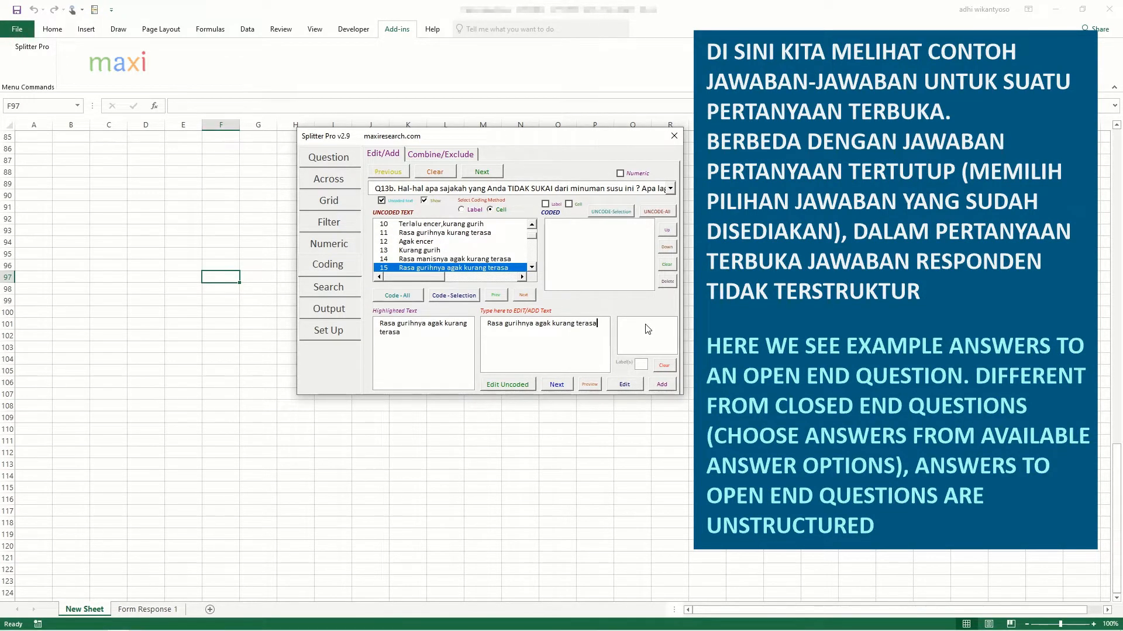
key("Return")
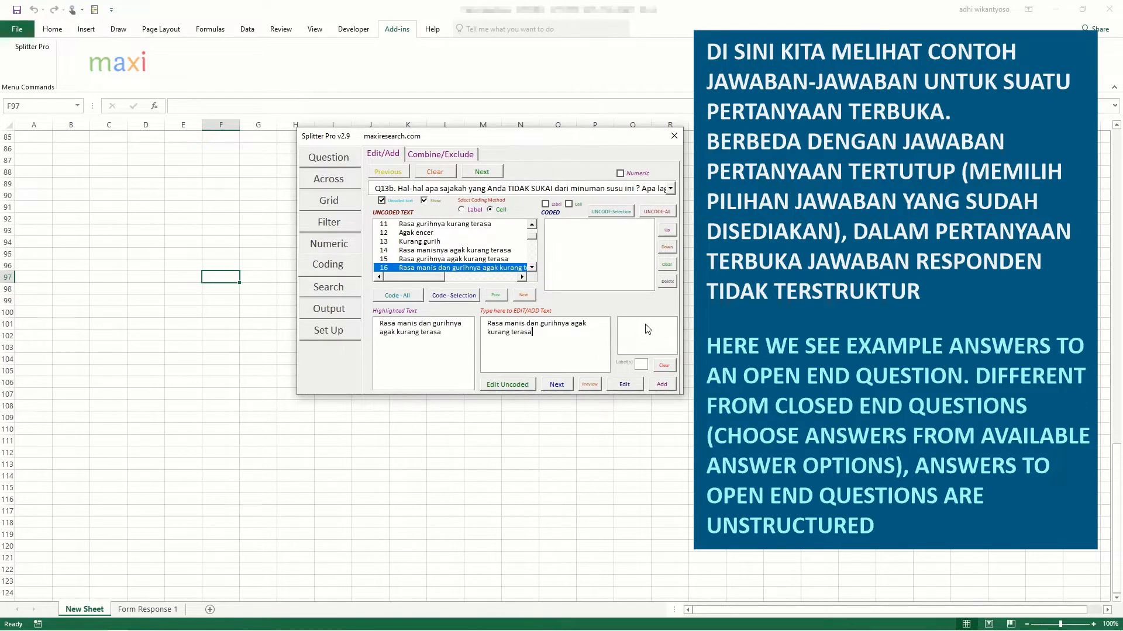
key("Up")
key("Left")
type("kurang")
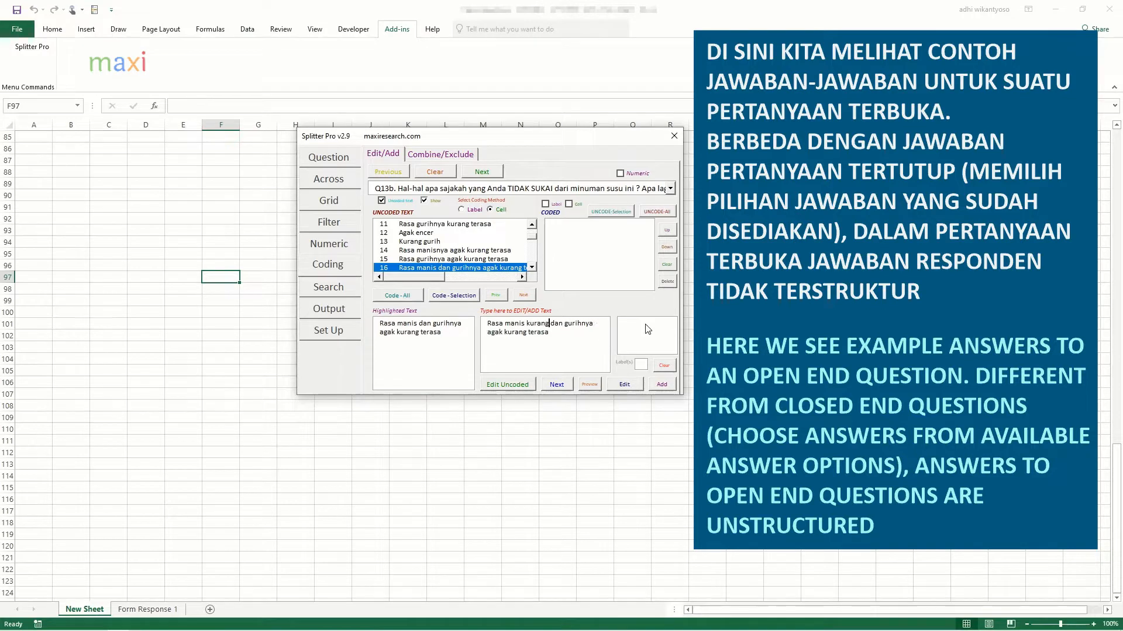
key("shift+Right")
key("shift+Right")
type(",")
key("Tab")
key("Return")
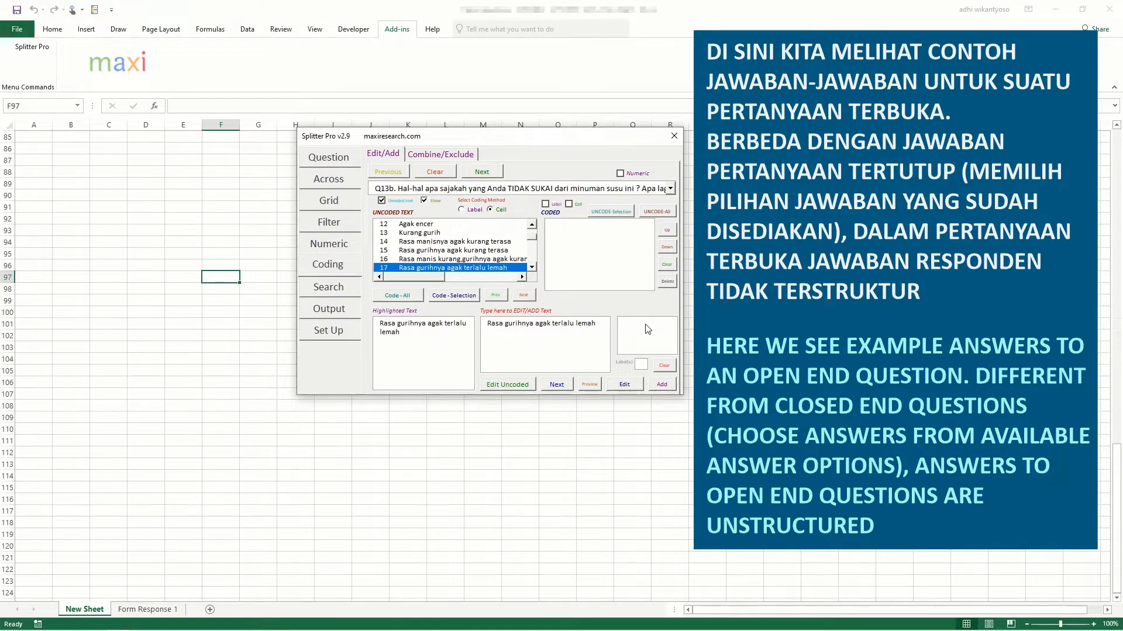
Pass answer 17 and rewrite answer 18 as "Rasa manis kurang,gurihnya kurang terasa"
key("Return")
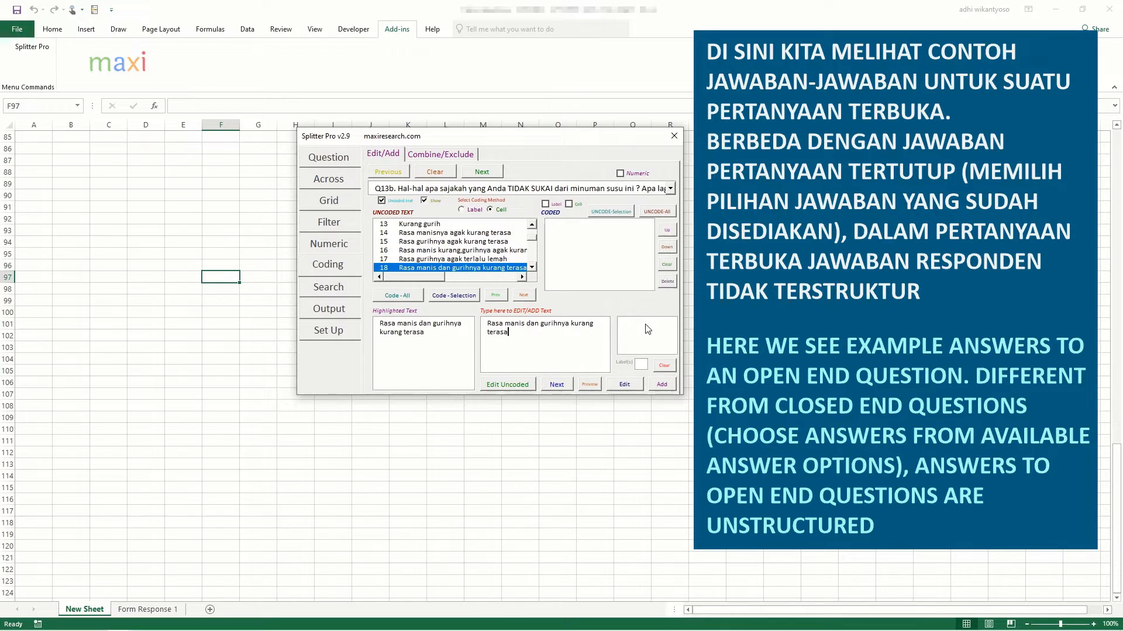
key("Up")
type("kurang")
key("shift+Right")
key("shift+Right")
key("shift+Right")
key("shift+Right")
key("shift+Right")
type(",")
key("Return")
key("Return")
key("Return")
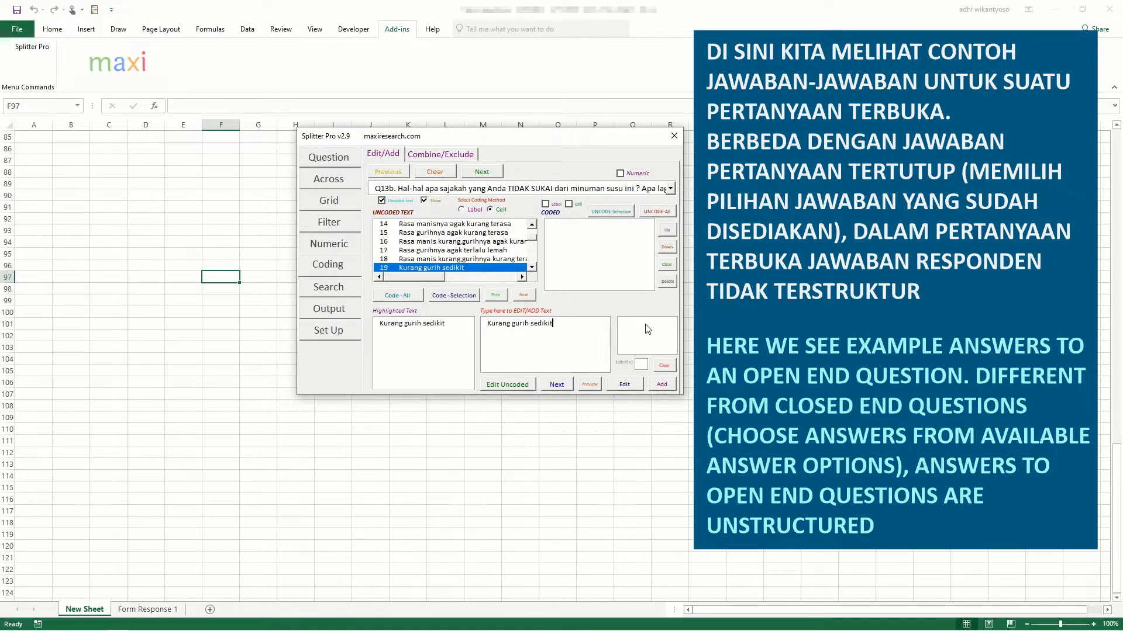
Pass answers 19 to 21 and replace "dan" with a comma in answer 22, giving "warna nya agak putih,aromanya agak kurang"
key("Return")
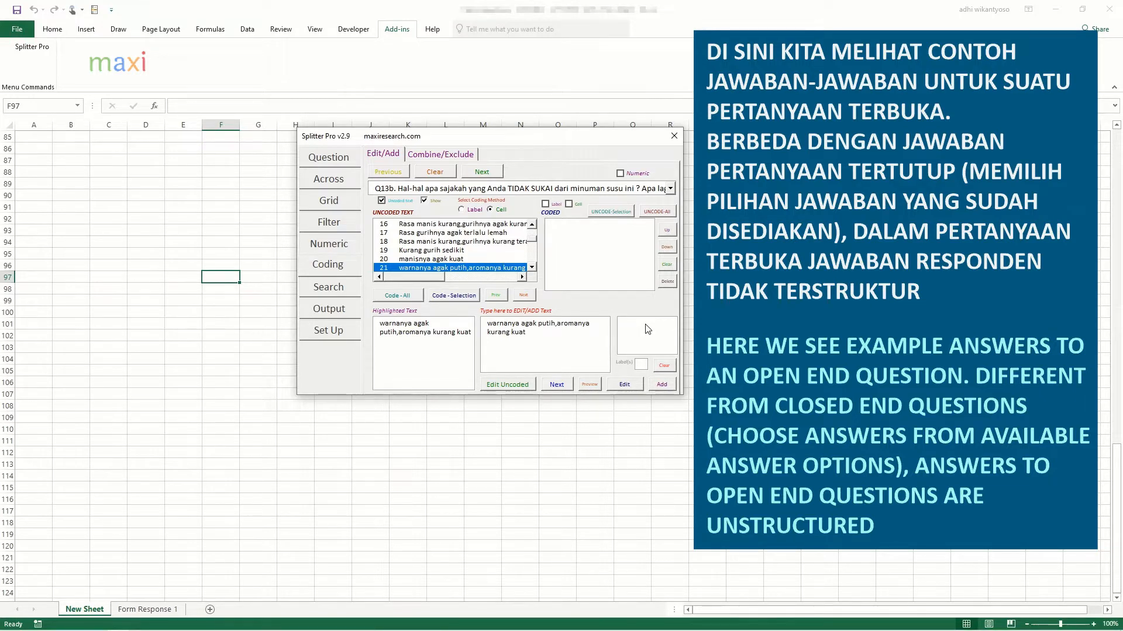
key("Return")
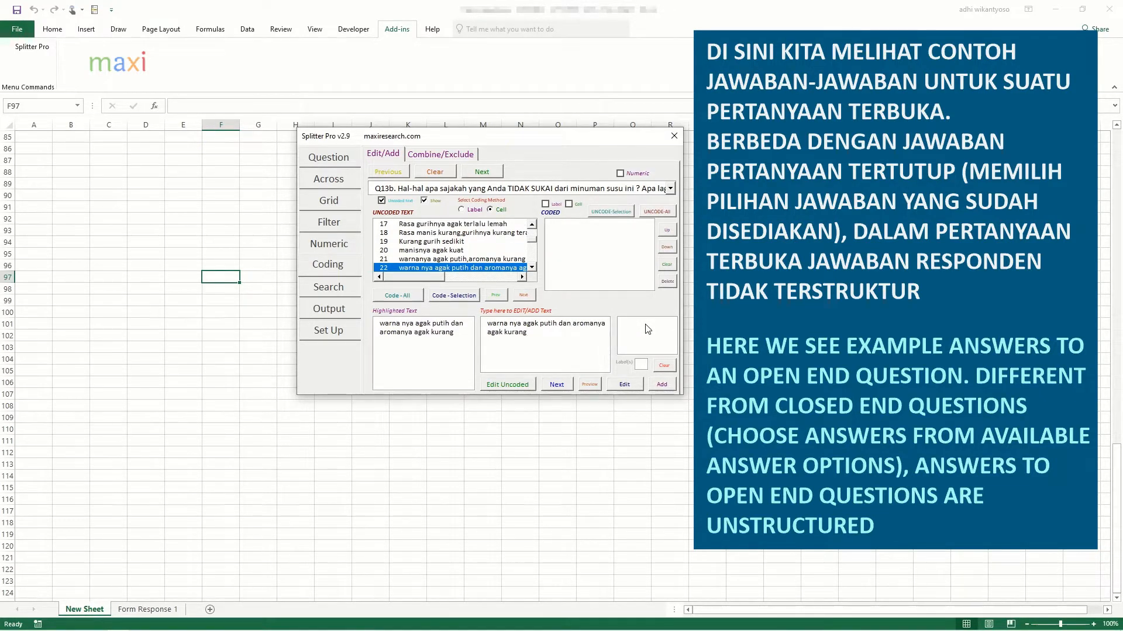
key("Left")
key("Left")
key("Left")
key("Left")
key("Left")
key("Left")
key("Left")
key("Left")
key("Left")
key("Left")
key("Left")
key("Left")
key("Left")
key("Left")
key("Left")
key("Left")
key("Left")
key("BackSpace")
key("BackSpace")
key("BackSpace")
key("BackSpace")
key("BackSpace")
key("BackSpace")
type(",")
key("Tab")
key("Return")
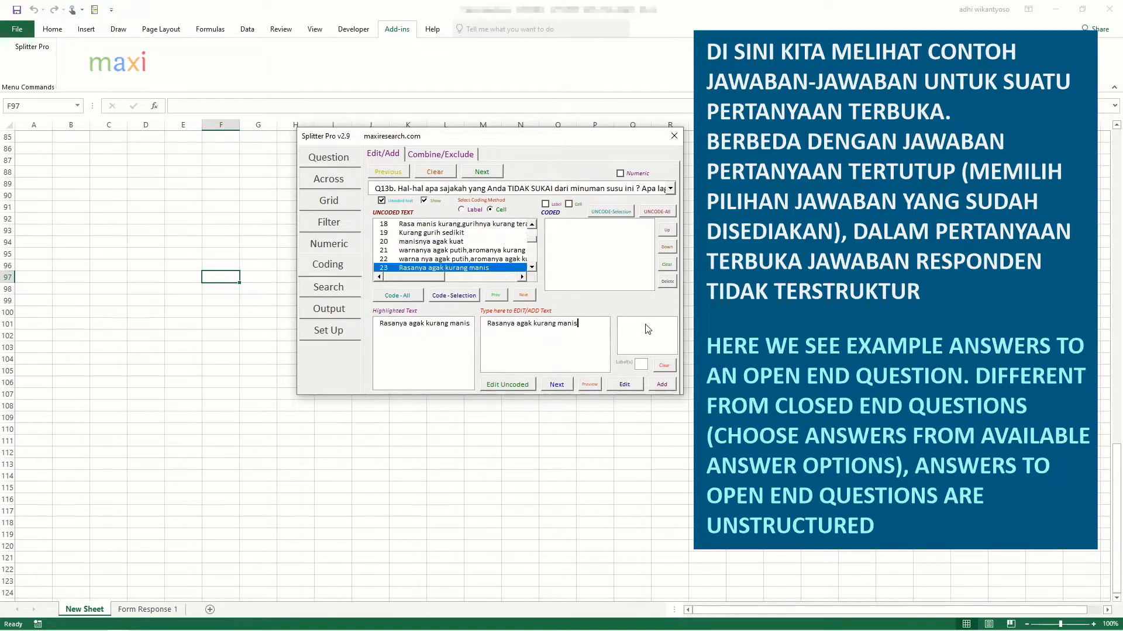
Pass answers 23 to 25 and rewrite answer 26 as two comma-separated components, "Rasanya agak kurang manis,kurang gurih"
key("Tab")
key("Return")
key("Tab")
key("Return")
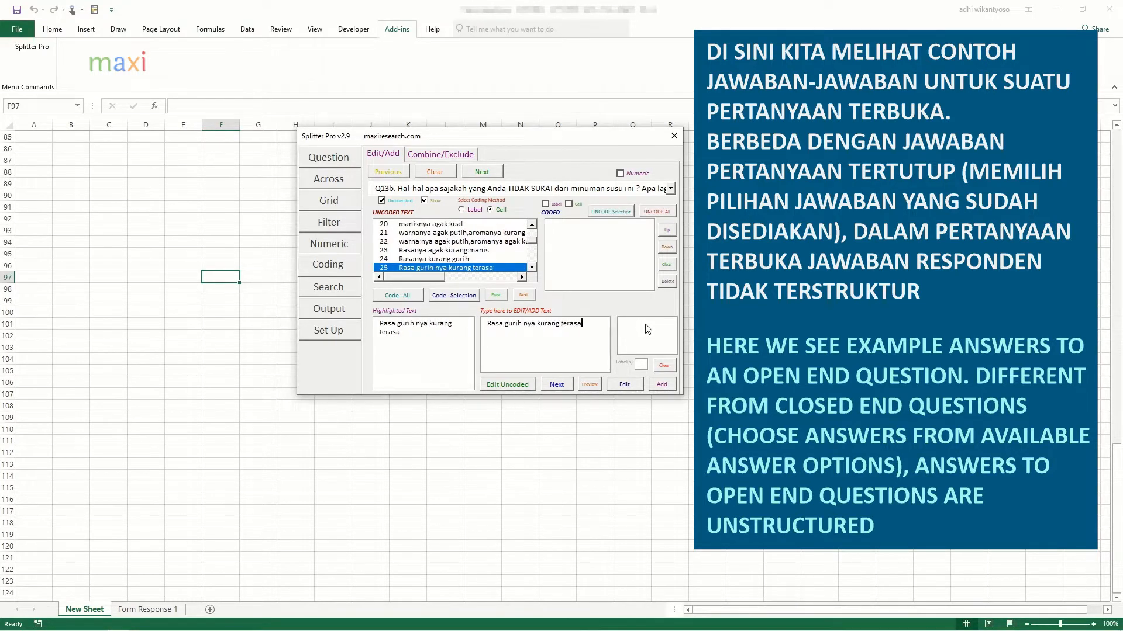
key("Tab")
key("Return")
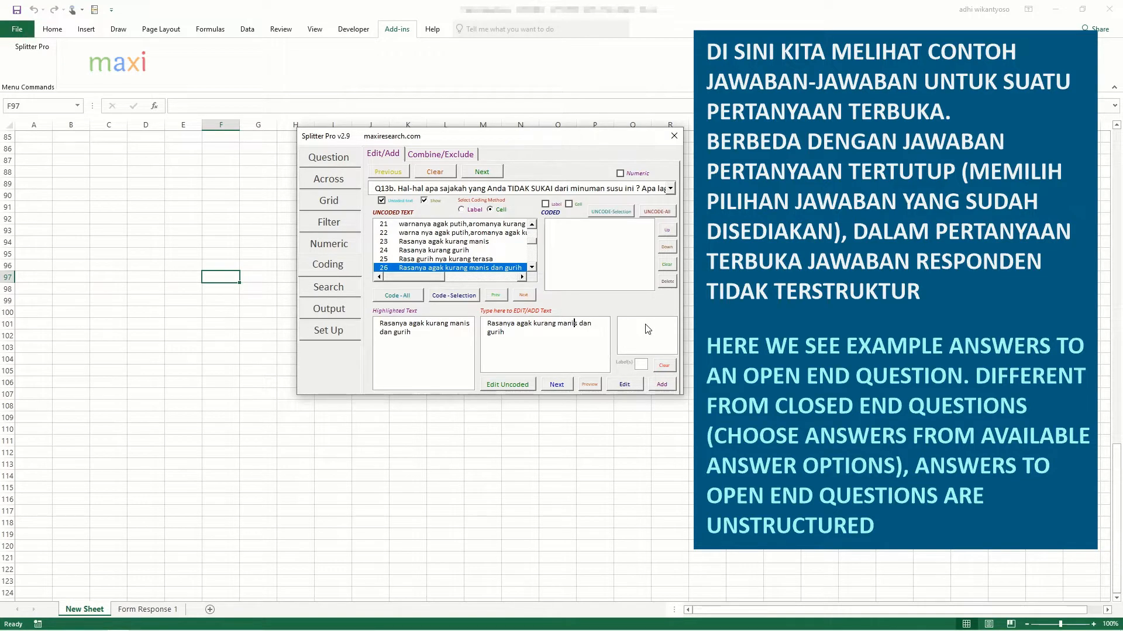
key("shift+Right")
key("shift+Right")
key("shift+Right")
type(", kurang")
key("Tab")
key("Return")
Pass answers 27 and 28 and replace "dan" with a comma in answer 29, giving "Agak encer,terlalu manis"
key("Return")
key("Return")
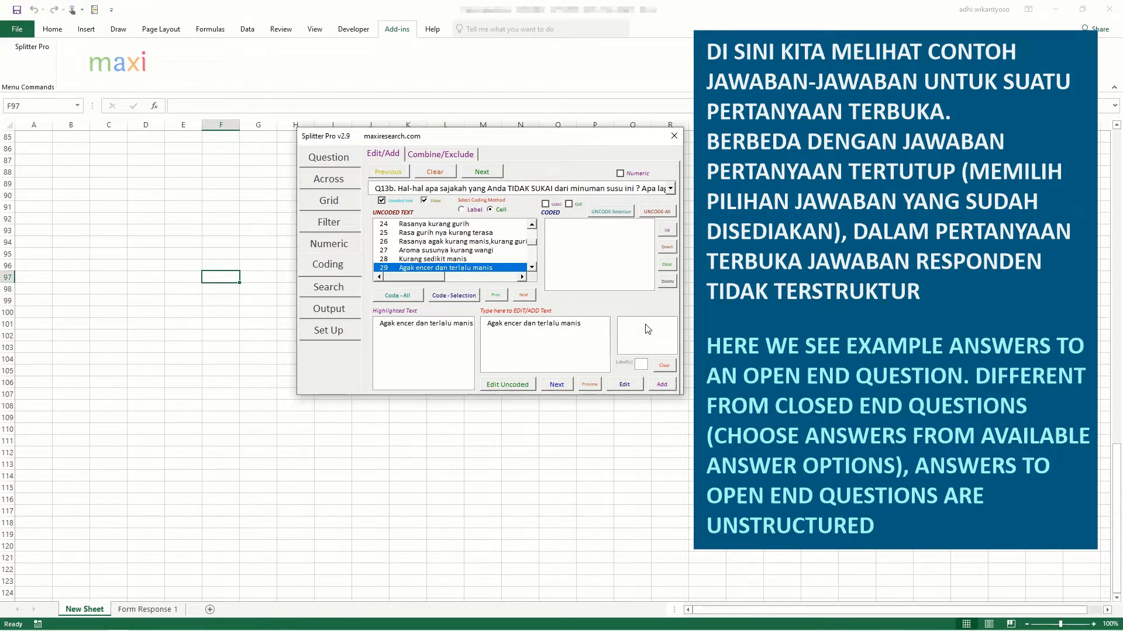
key("Left")
key("Left")
key("Left")
key("Left")
key("Left")
key("Left")
key("Left")
key("Left")
key("Left")
key("Left")
key("Left")
key("Left")
key("Left")
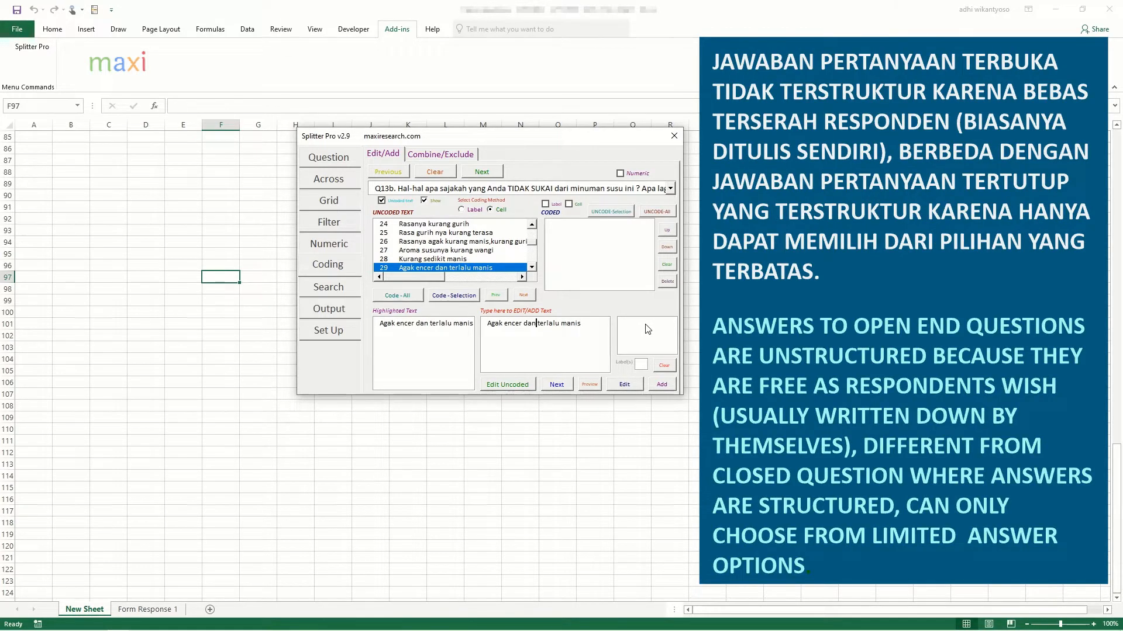
key("BackSpace")
key("BackSpace")
key("BackSpace")
key("BackSpace")
key("BackSpace")
type(",")
key("Return")
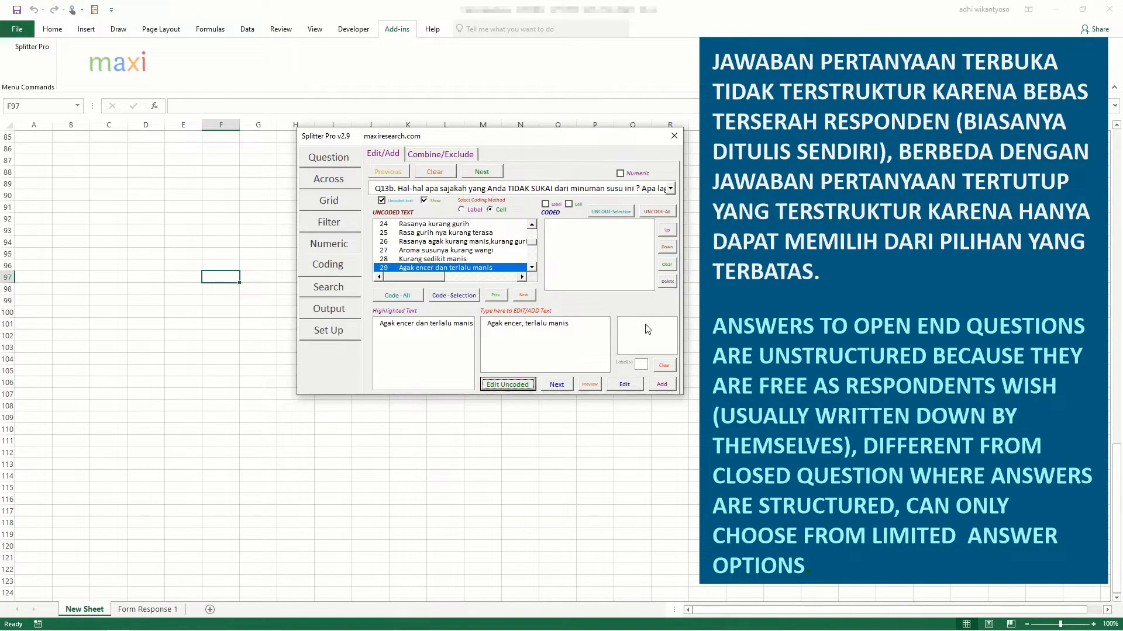
key("Return")
Pass answers 30 to 32 and remove "rasanya kurang enak" from answer 33, leaving "Kurang aroma wangi susunya,terlalu encer"
key("Return")
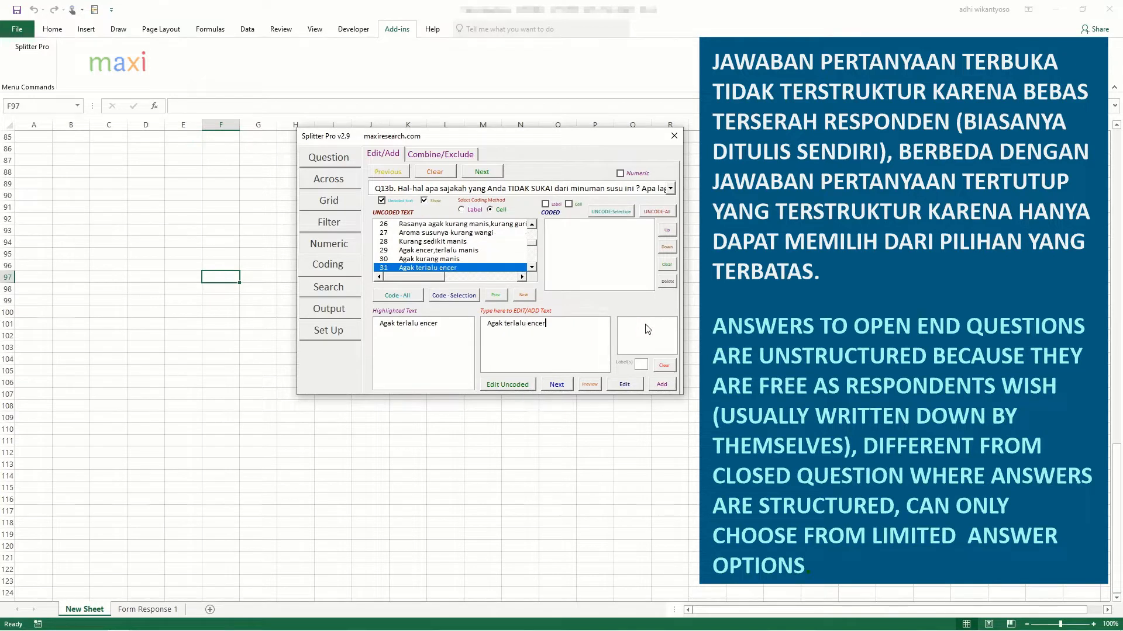
key("Return")
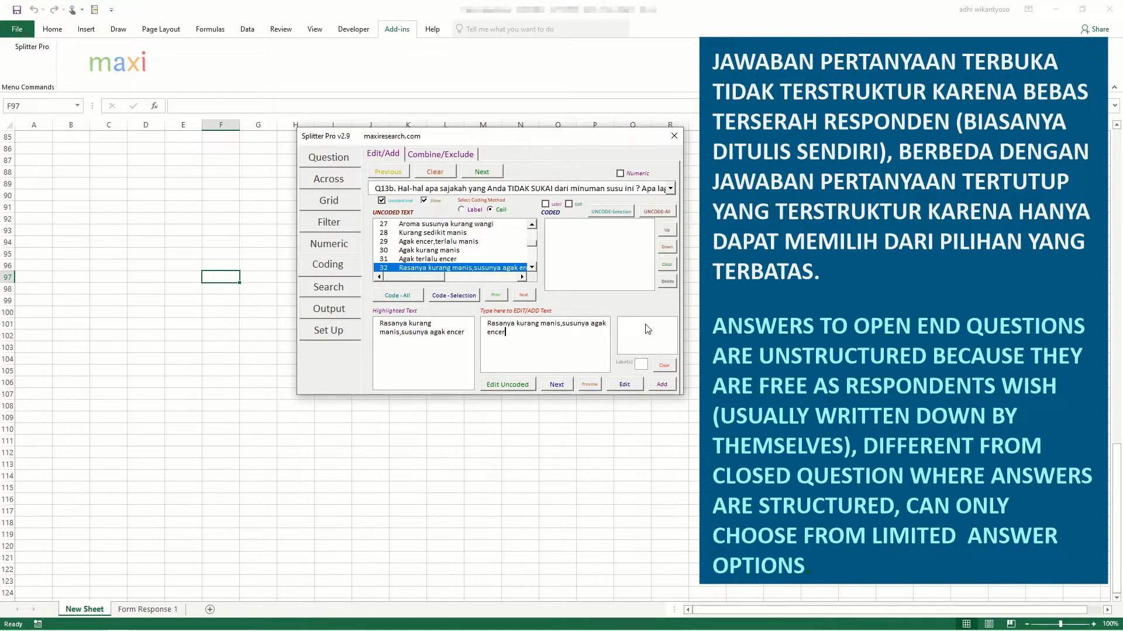
key("Return")
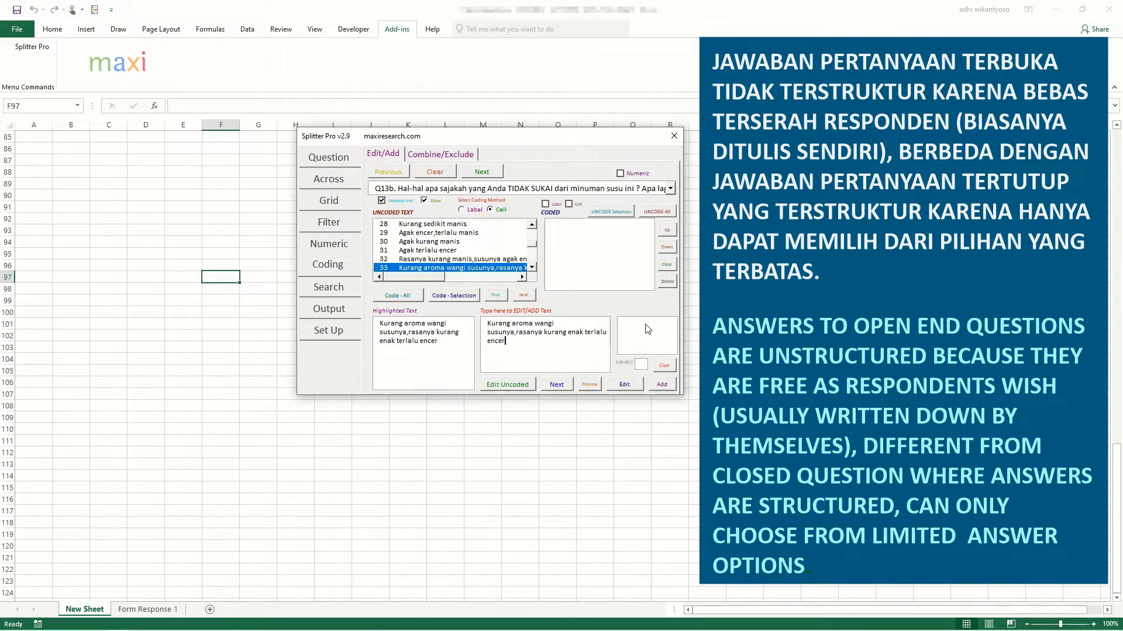
key("Left")
key("Left")
key("Left")
key("Left")
key("Left")
key("Left")
key("Left")
key("Left")
key("Left")
key("Left")
key("BackSpace")
key("BackSpace")
key("BackSpace")
key("BackSpace")
key("BackSpace")
key("BackSpace")
key("BackSpace")
key("BackSpace")
key("BackSpace")
key("BackSpace")
key("BackSpace")
key("BackSpace")
key("BackSpace")
key("BackSpace")
key("BackSpace")
key("BackSpace")
key("BackSpace")
key("BackSpace")
key("BackSpace")
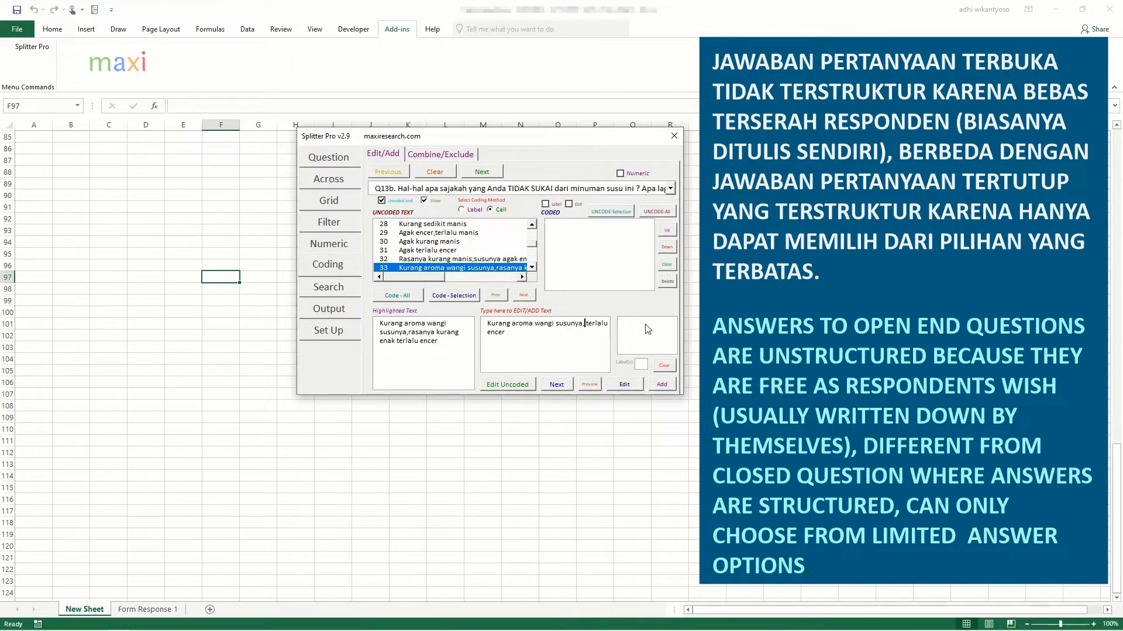
key("Tab")
key("Return")
key("Tab")
key("Return")
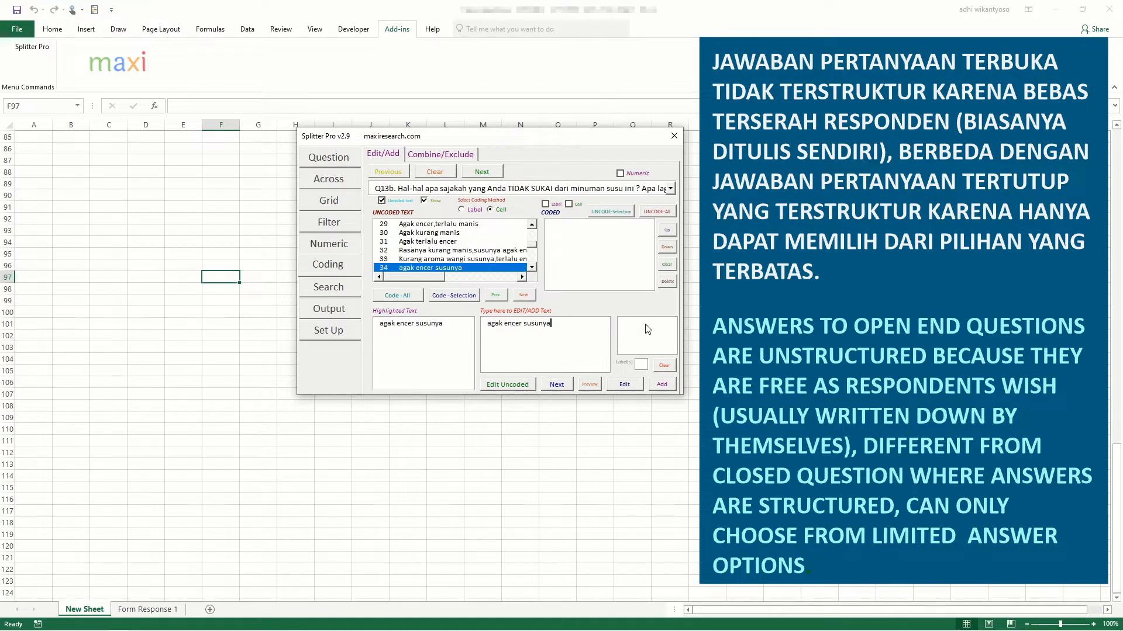
Pass answer 34 and remove the duplicate separator in answer 35 so it reads "agak encer,aromanya lemah"
key("Return")
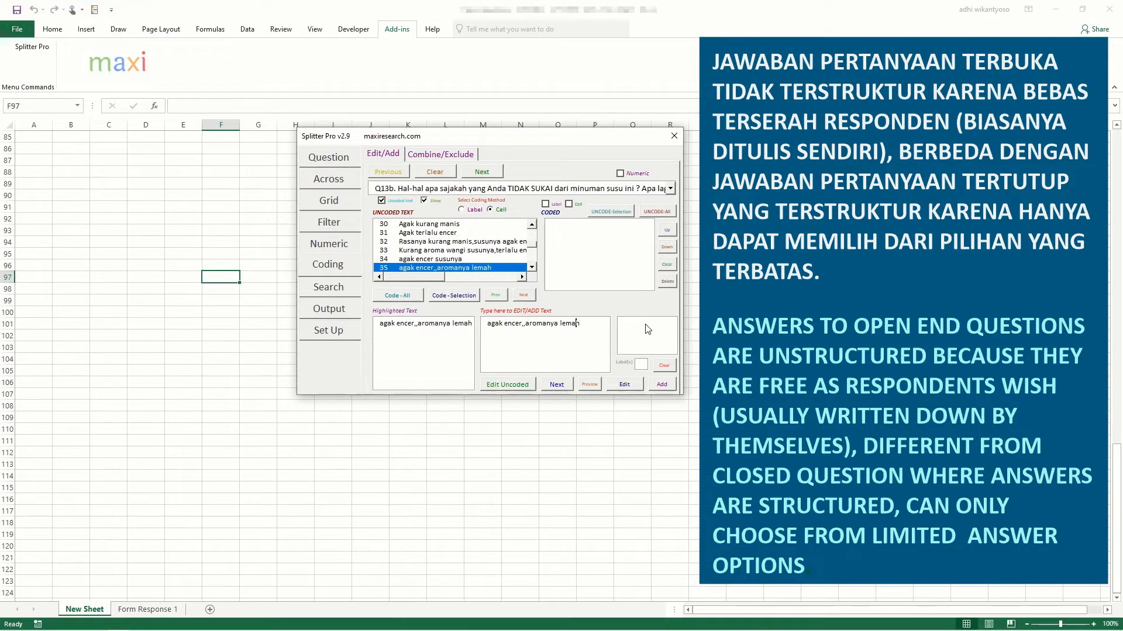
key("ctrl+Left")
key("Left")
key("Left")
key("Left")
key("Return")
key("Return")
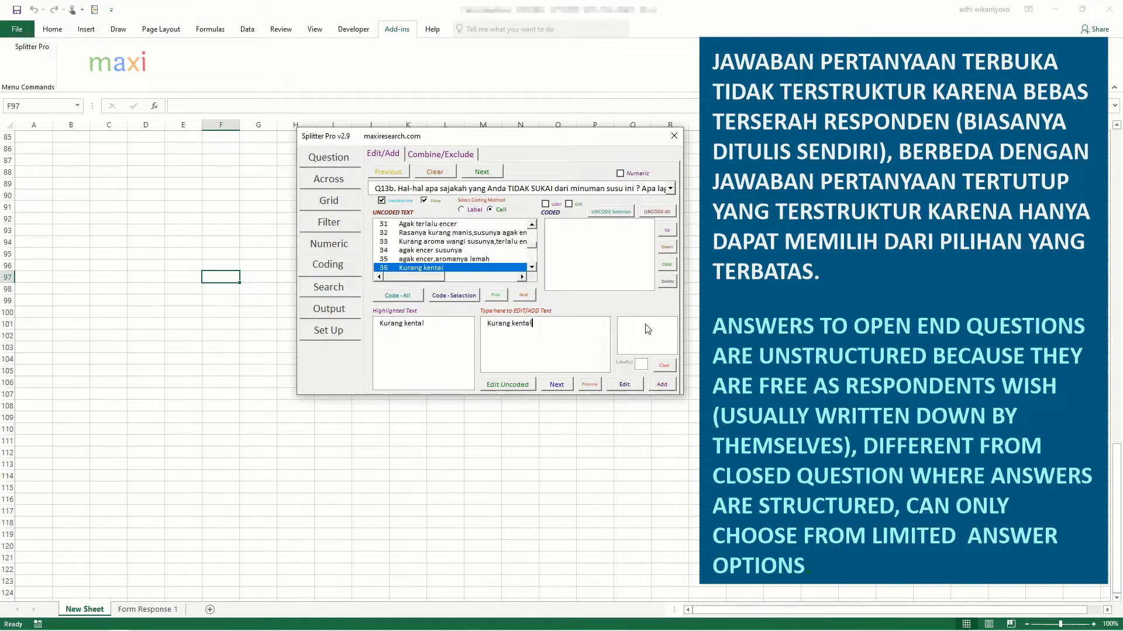
Pass answers 36 and 37 and replace "dan" with a comma in answer 38, giving "Agak encer,kurang gurih"
key("Return")
key("Return")
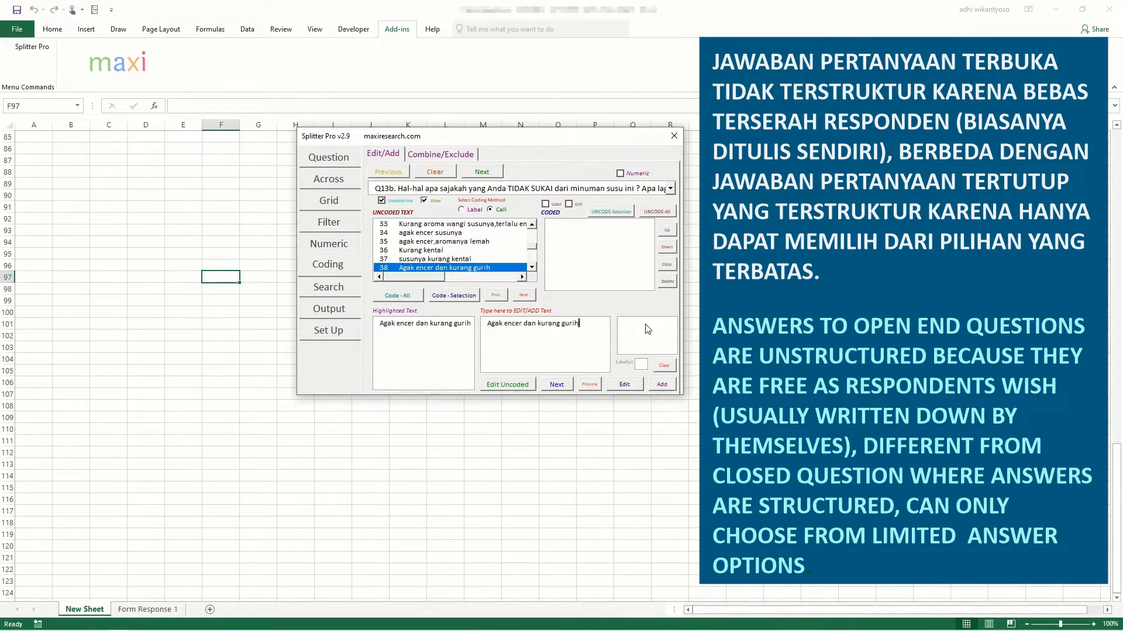
key("Left")
key("Left")
key("Left")
key("BackSpace")
key("BackSpace")
key("BackSpace")
key("BackSpace")
key("BackSpace")
type(",")
key("Return")
key("Return")
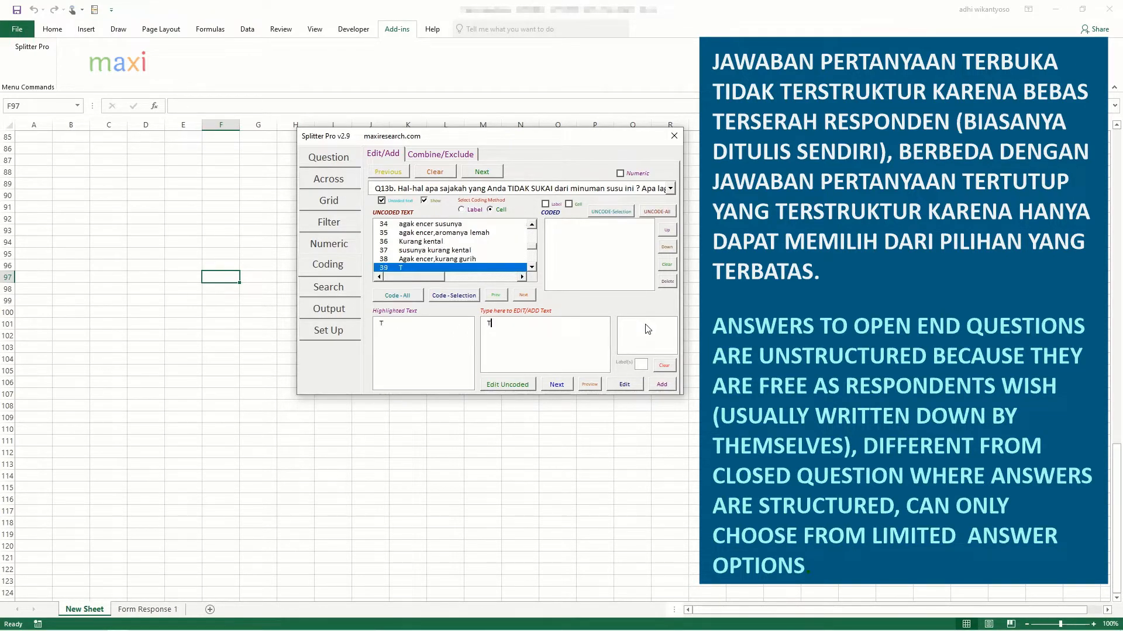
Complete answer 39, which holds only "T", so it reads "Ta", and apply the edit
key("Return")
left_click(579, 332)
type("a")
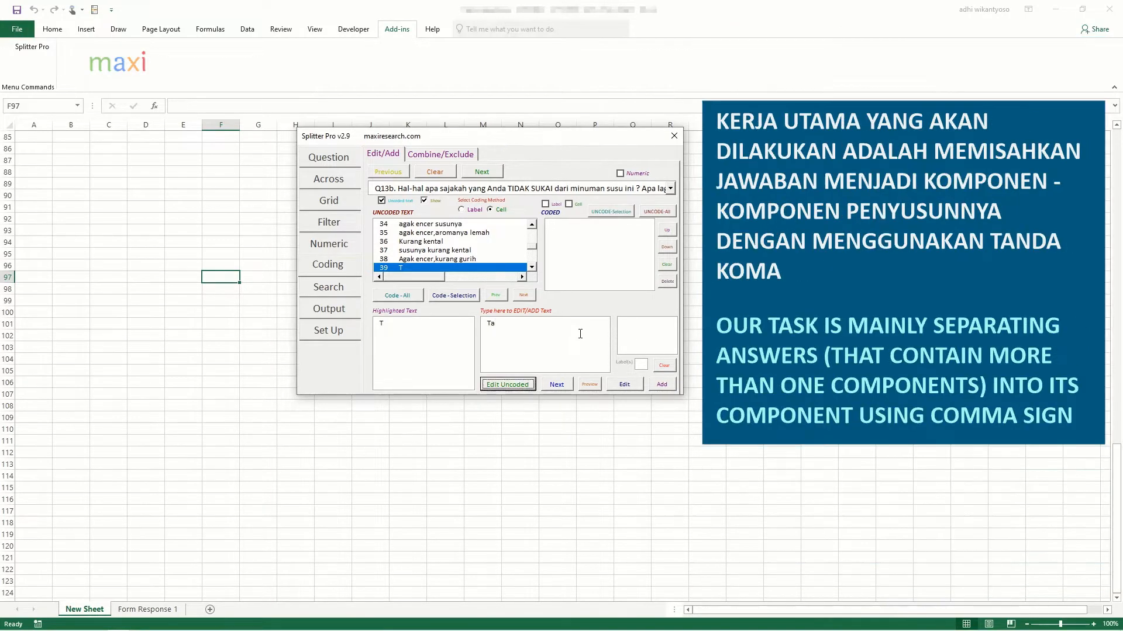
key("Return")
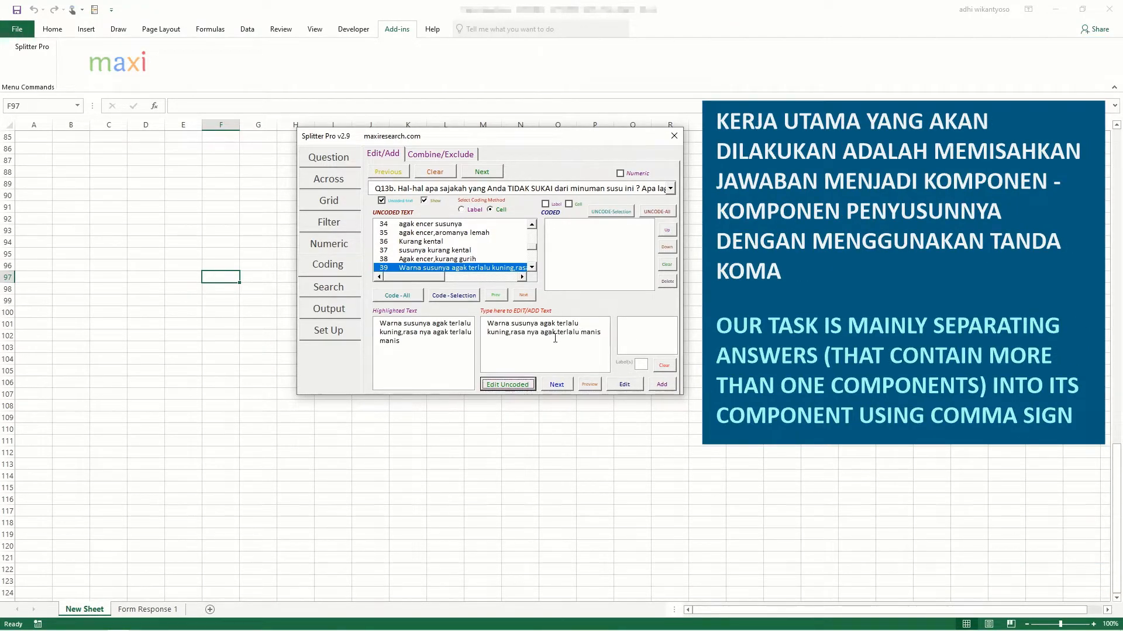
Review answers 39 to 52 one by one for correct comma separation, keeping each as written
key("Return")
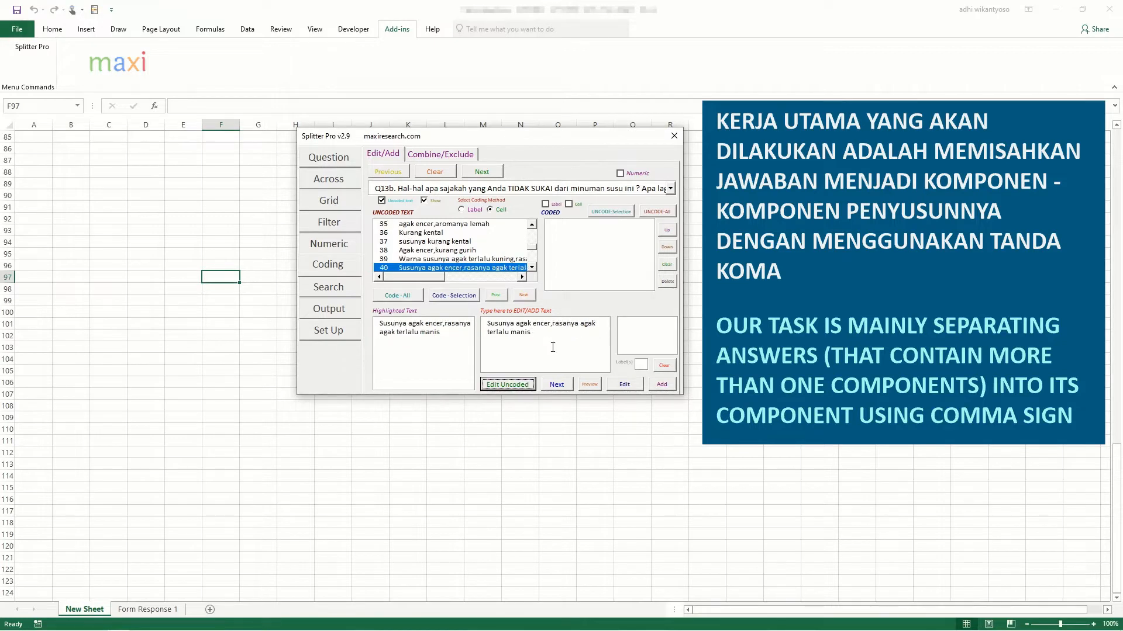
key("Return")
key("Return")
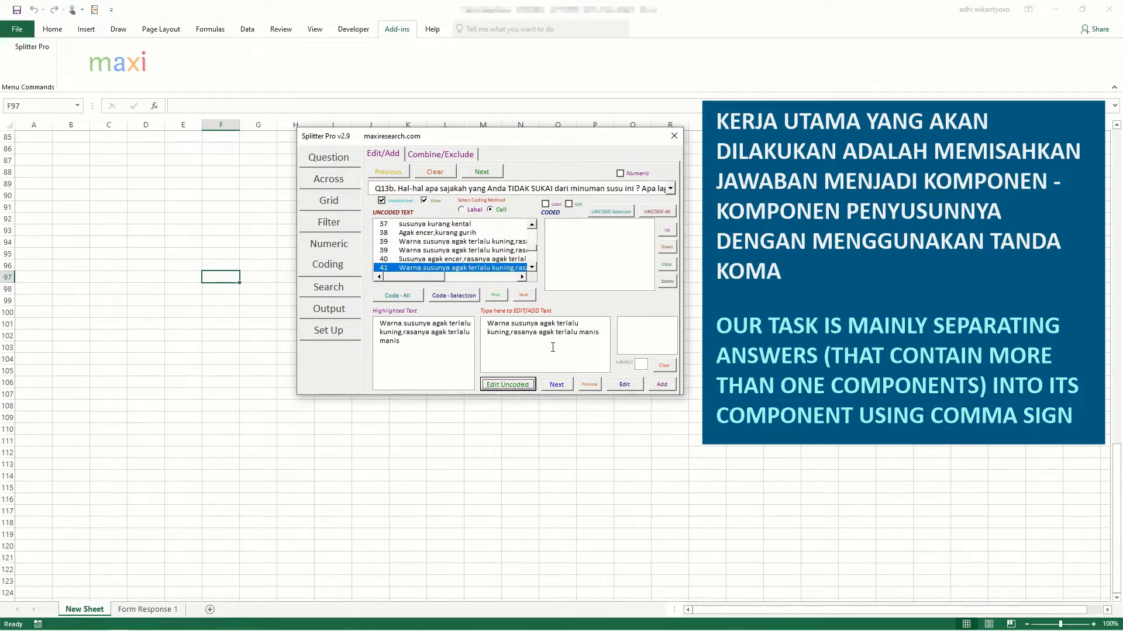
left_click(500, 259)
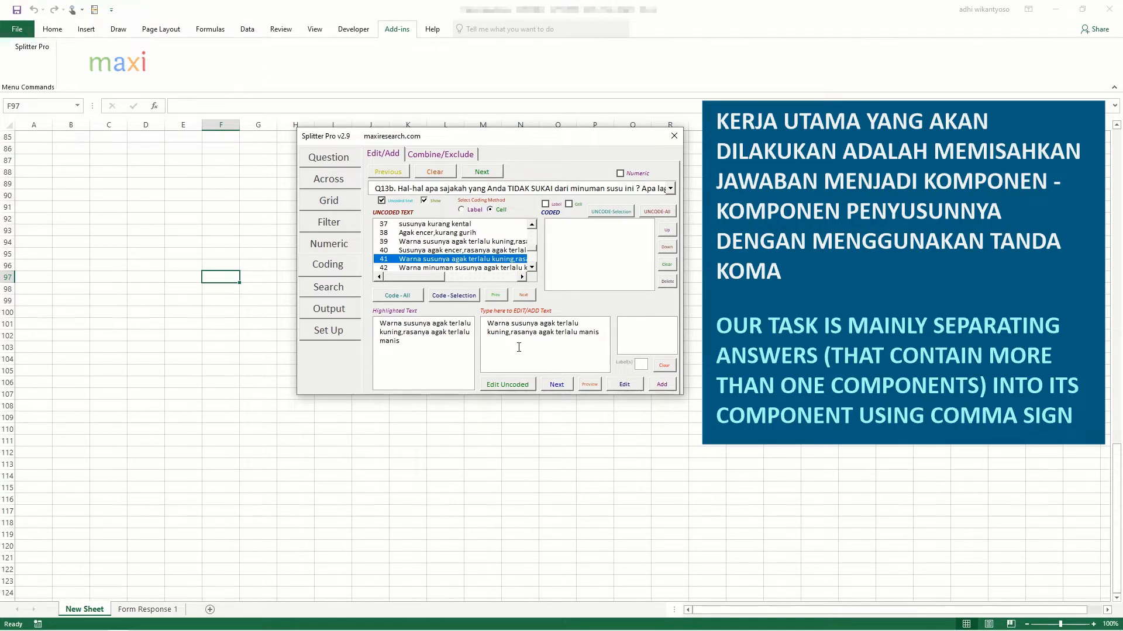
key("Return")
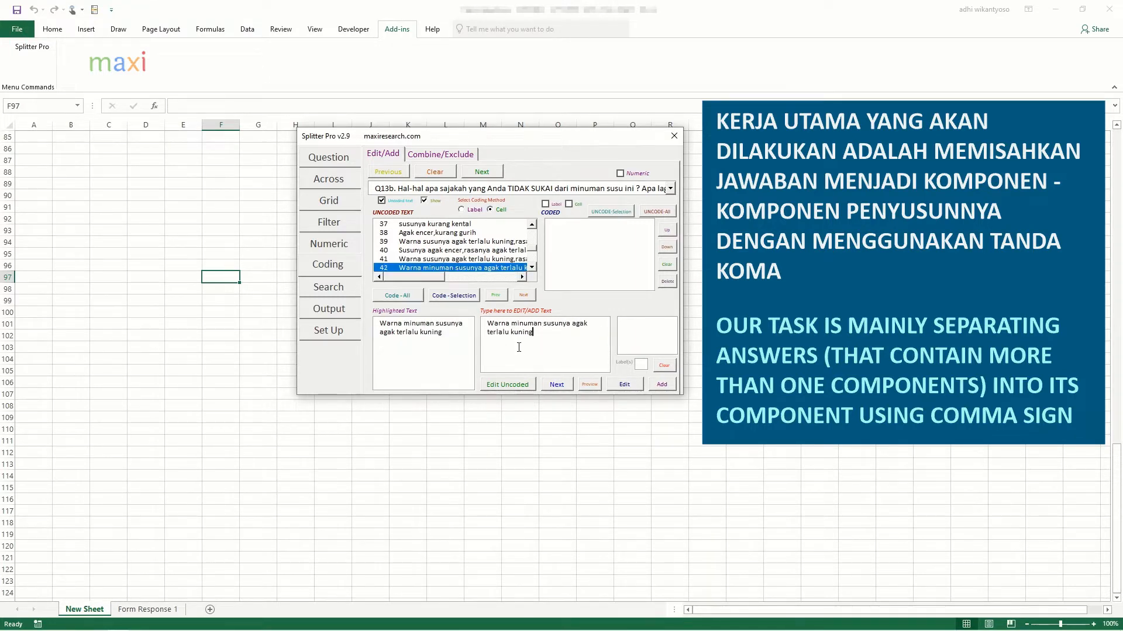
key("Return")
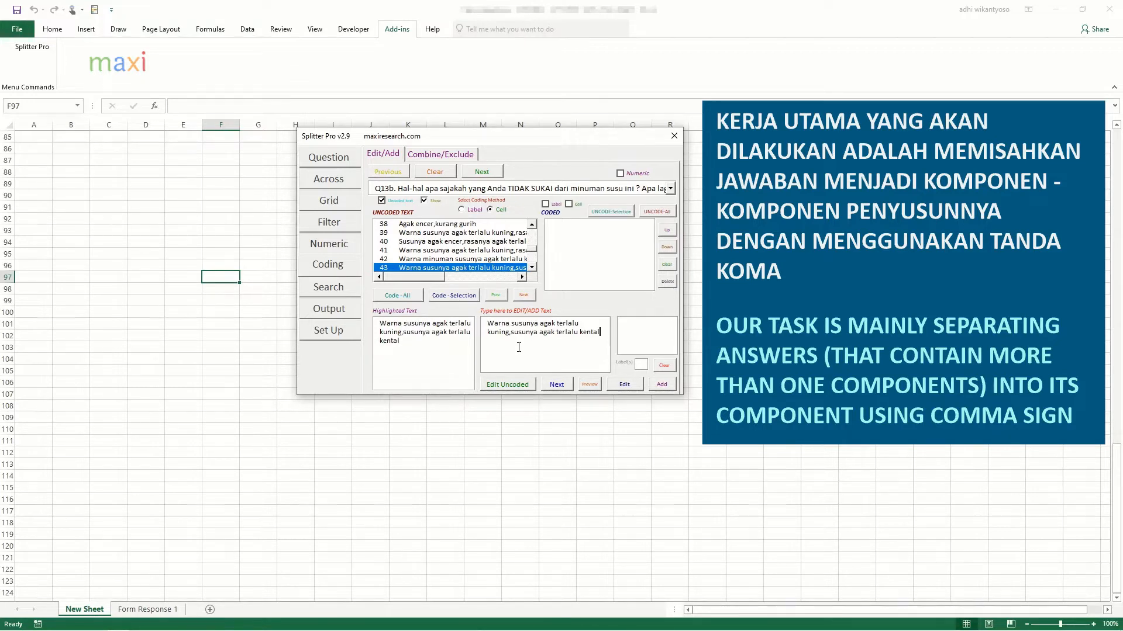
key("Return")
key("Return")
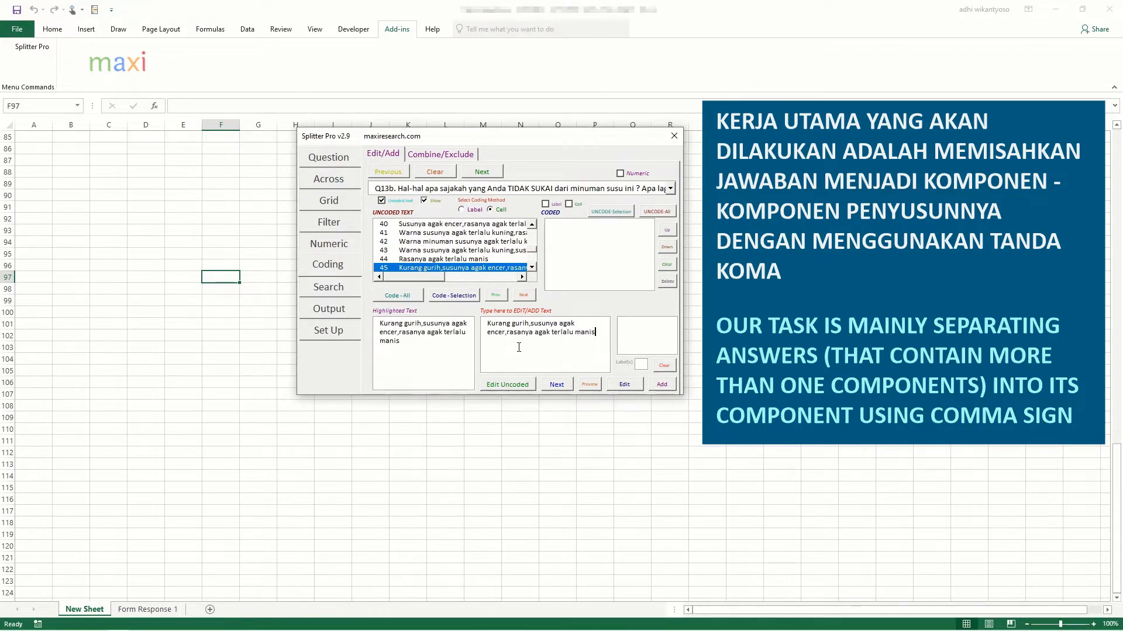
key("Return")
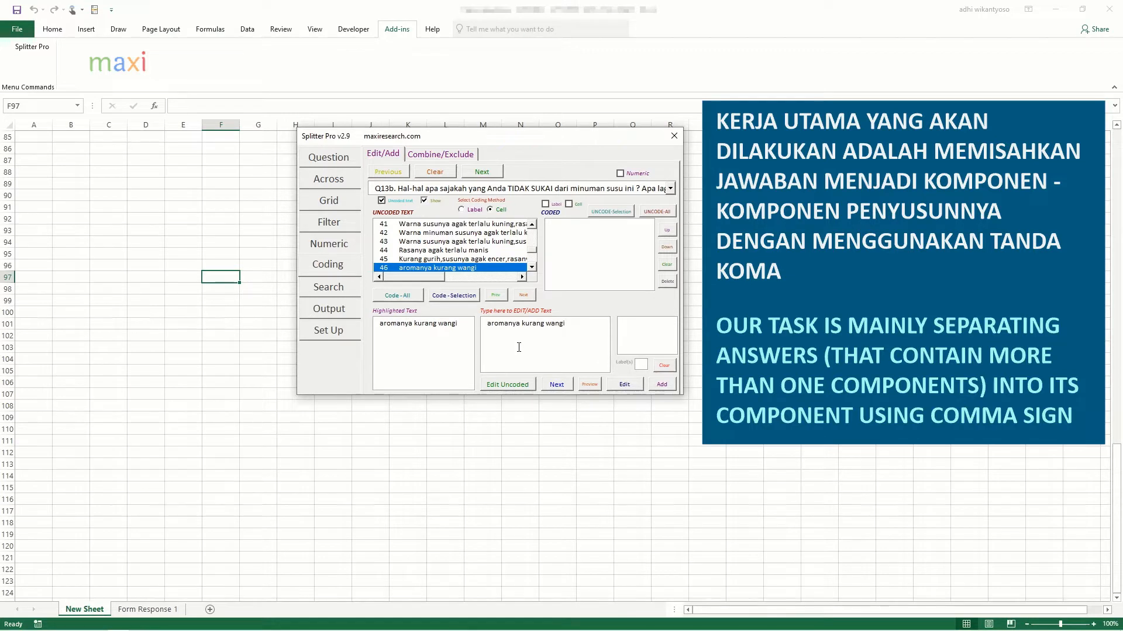
key("Return")
key("Return")
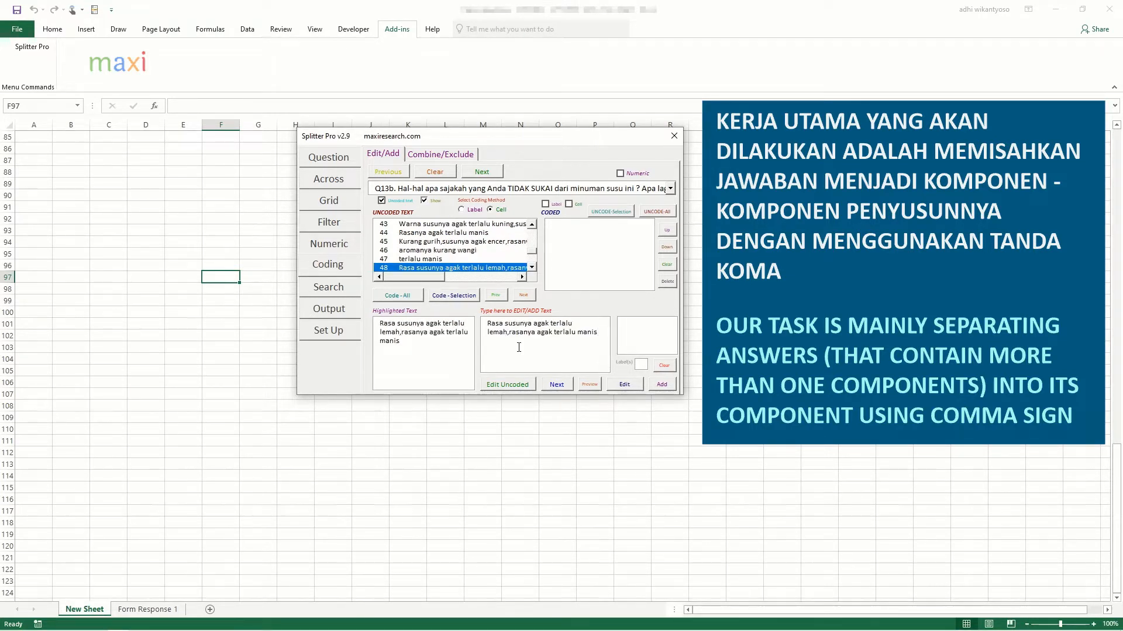
key("Return")
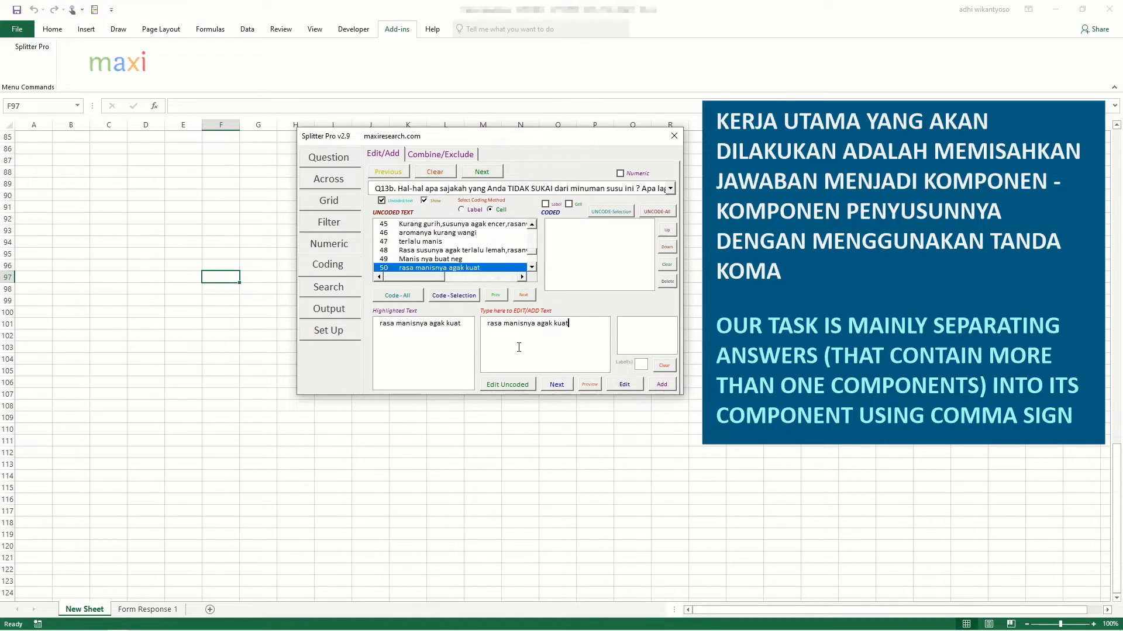
key("Return")
key("Return")
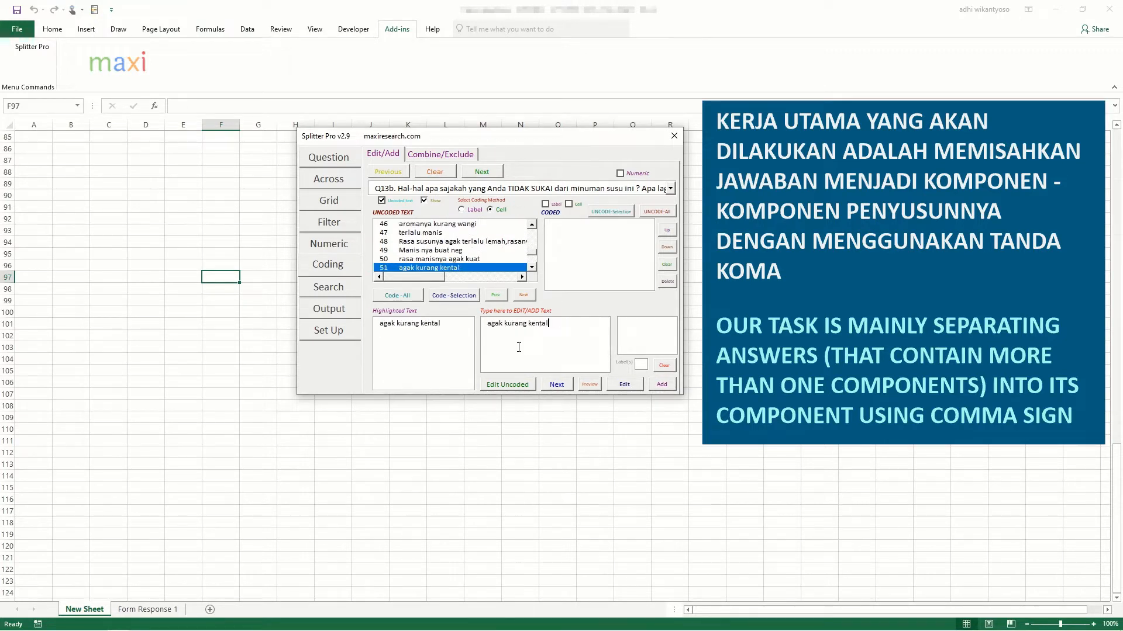
key("Return")
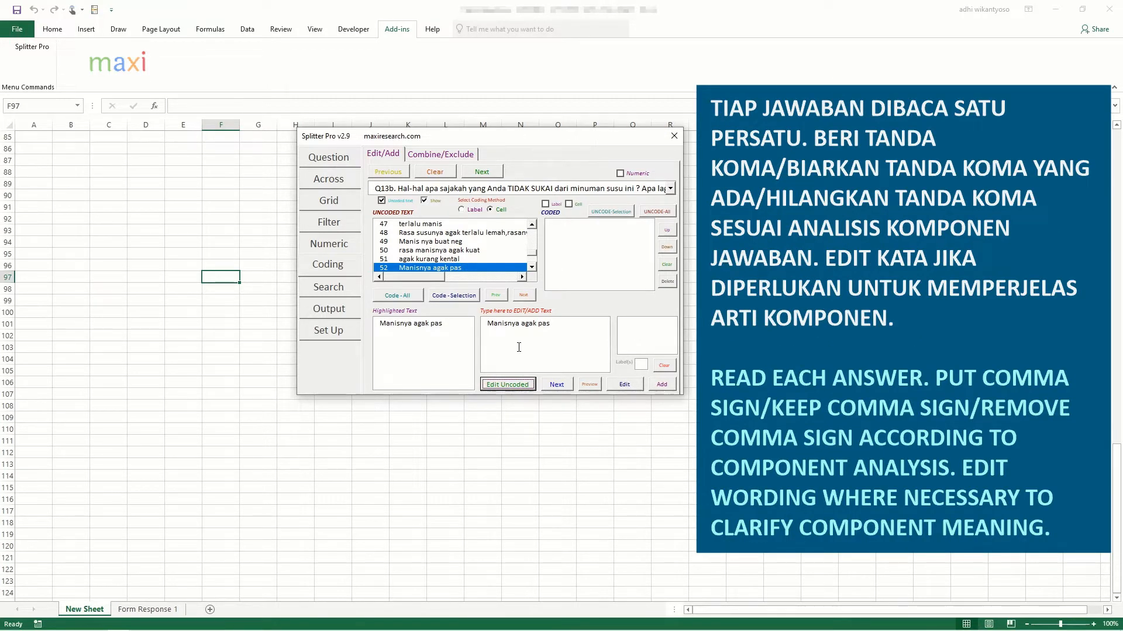
key("Return")
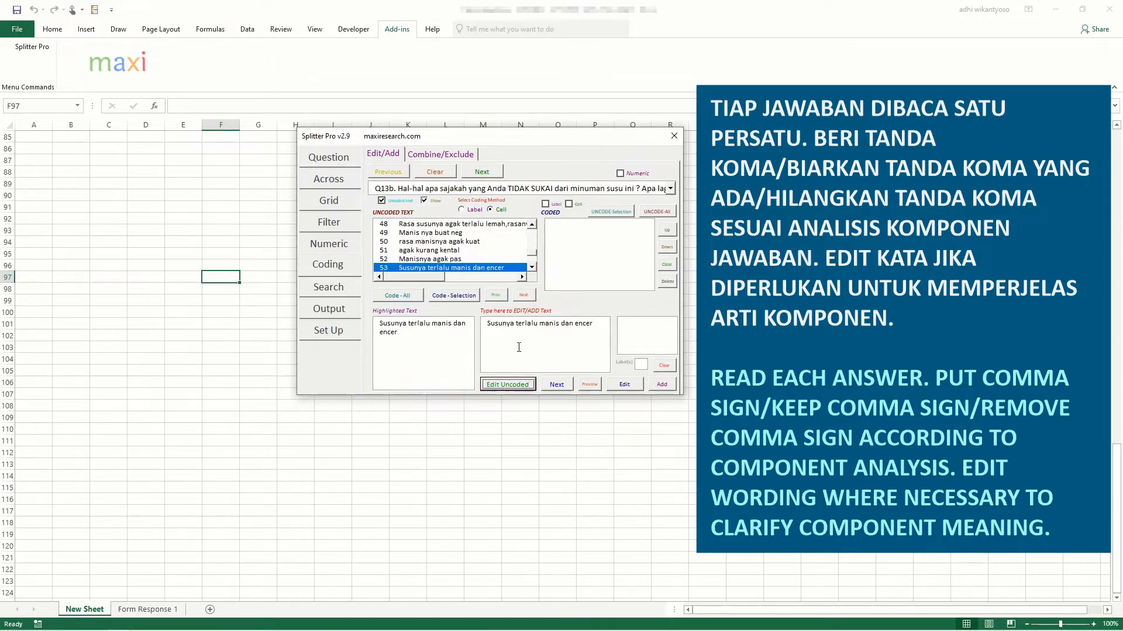
Replace "dan" with a comma in answer 53 so it reads "Susunya terlalu manis,encer"
left_click(576, 324)
key("BackSpace")
key("BackSpace")
key("BackSpace")
key("BackSpace")
key("BackSpace")
type(",")
key("Return")
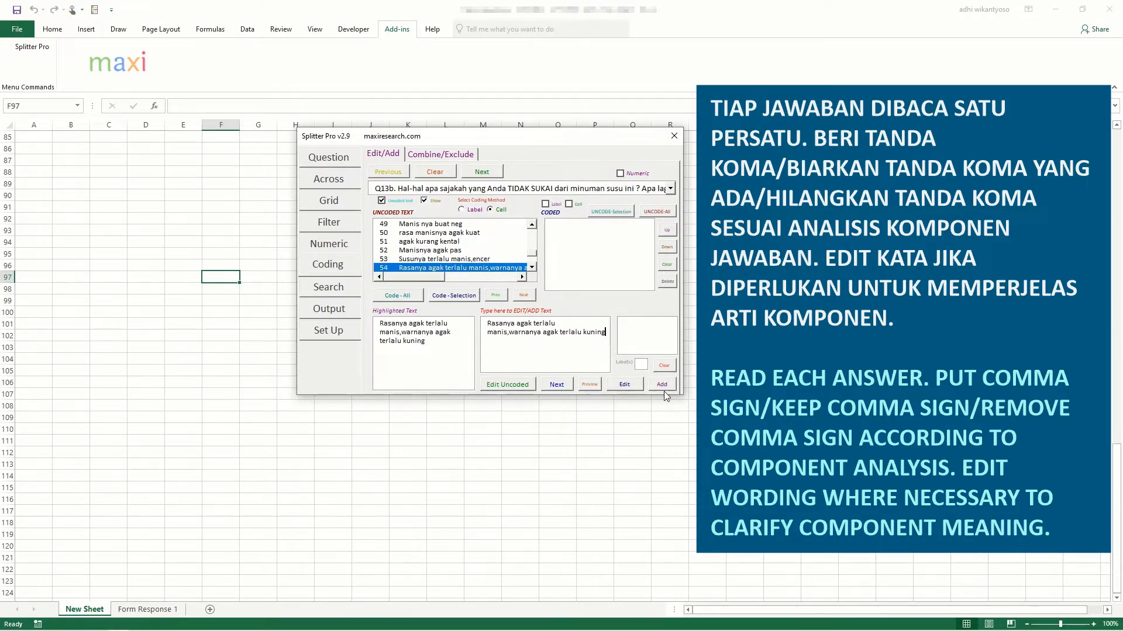
Pass answers 54 to 58 and replace "dan" with a comma in answer 59, giving "Kurang kental,manisnya kurang"
key("Return")
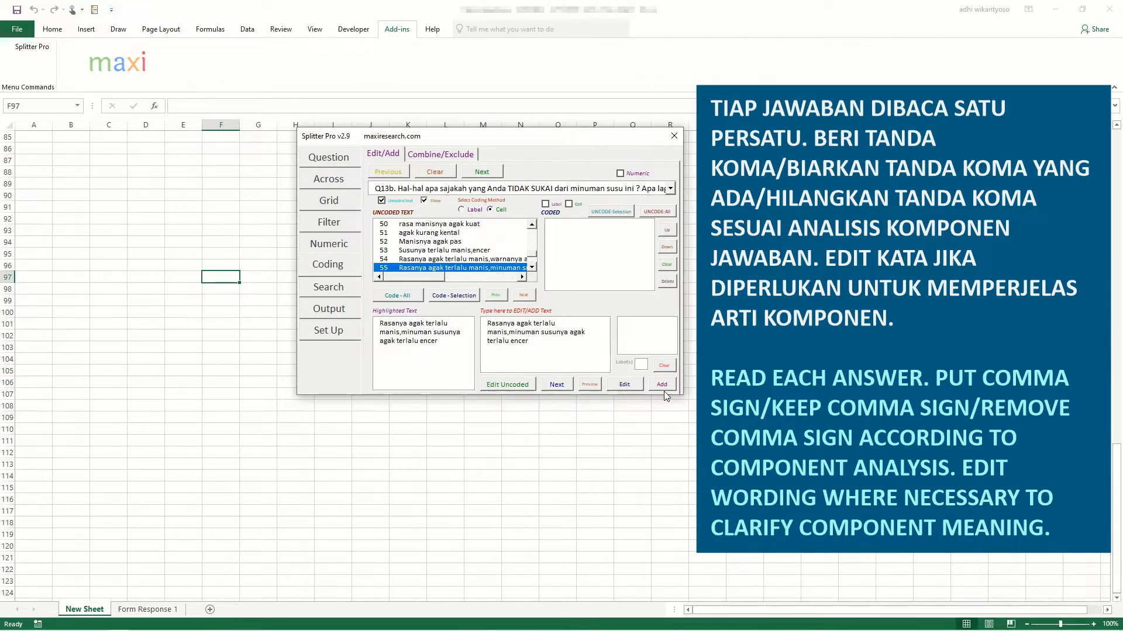
key("Return")
key("Return")
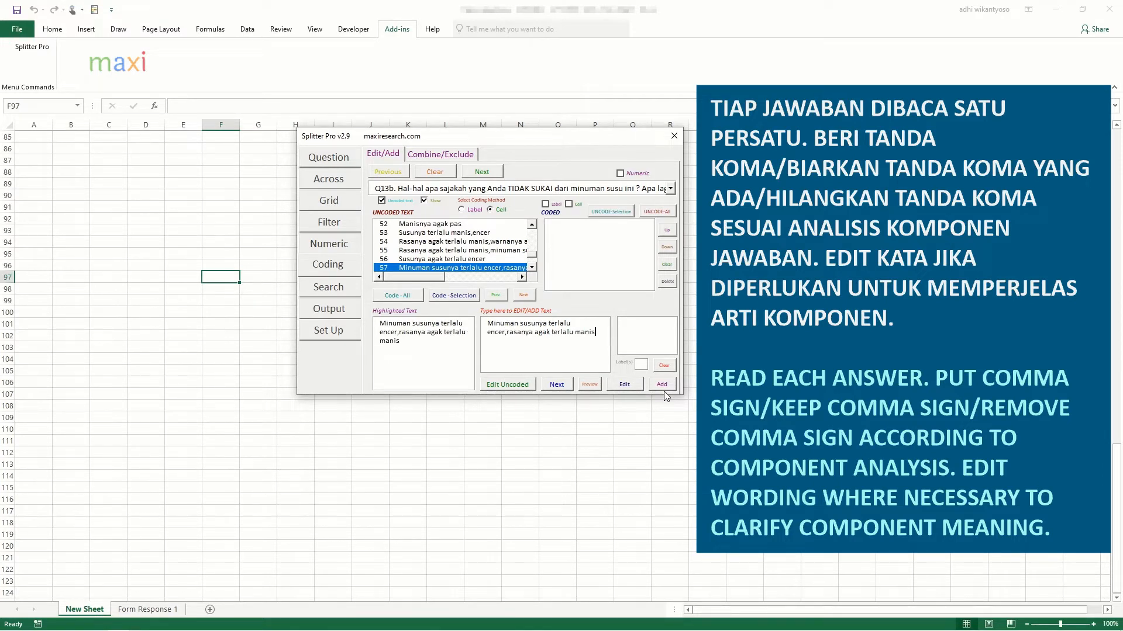
key("Return")
key("Return")
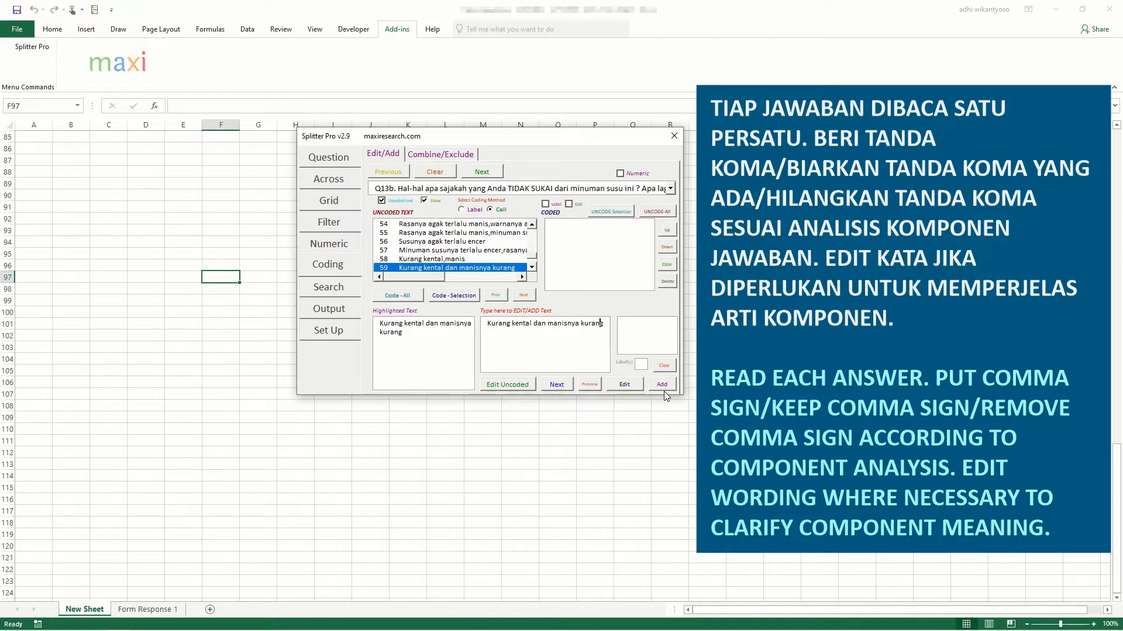
key("ctrl+Left")
key("ctrl+Left")
key("BackSpace")
key("BackSpace")
key("BackSpace")
key("BackSpace")
type(",")
key("Delete")
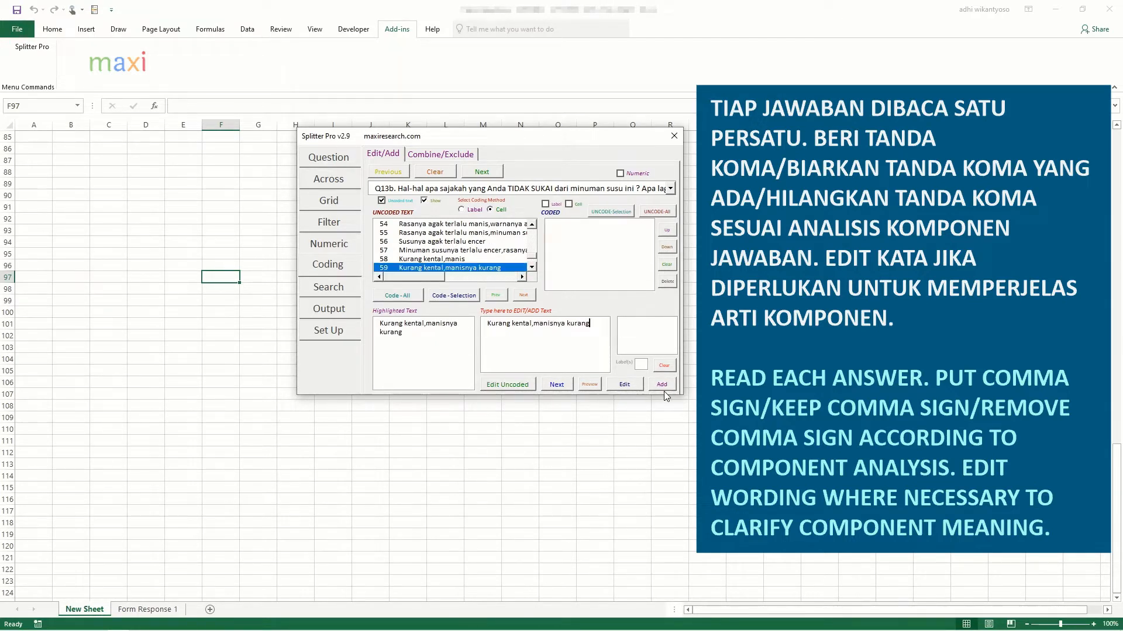
key("Return")
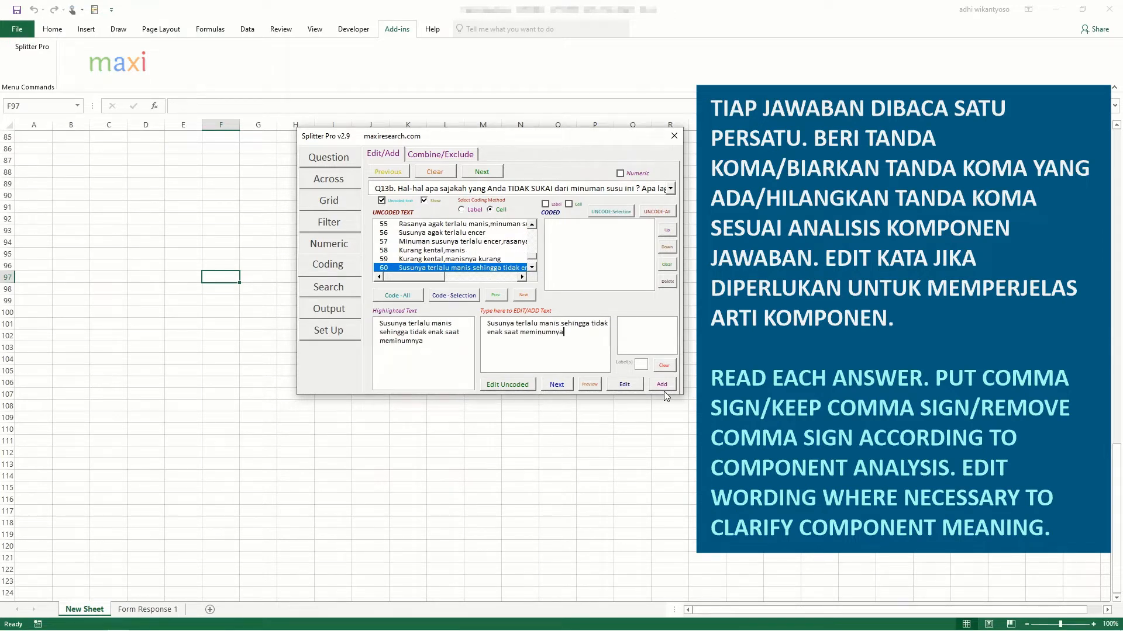
Remove "sehingga tidak enak saat meminumnya" from answer 60, leaving "Susunya terlalu manis"
key("shift+Up")
key("shift+Right")
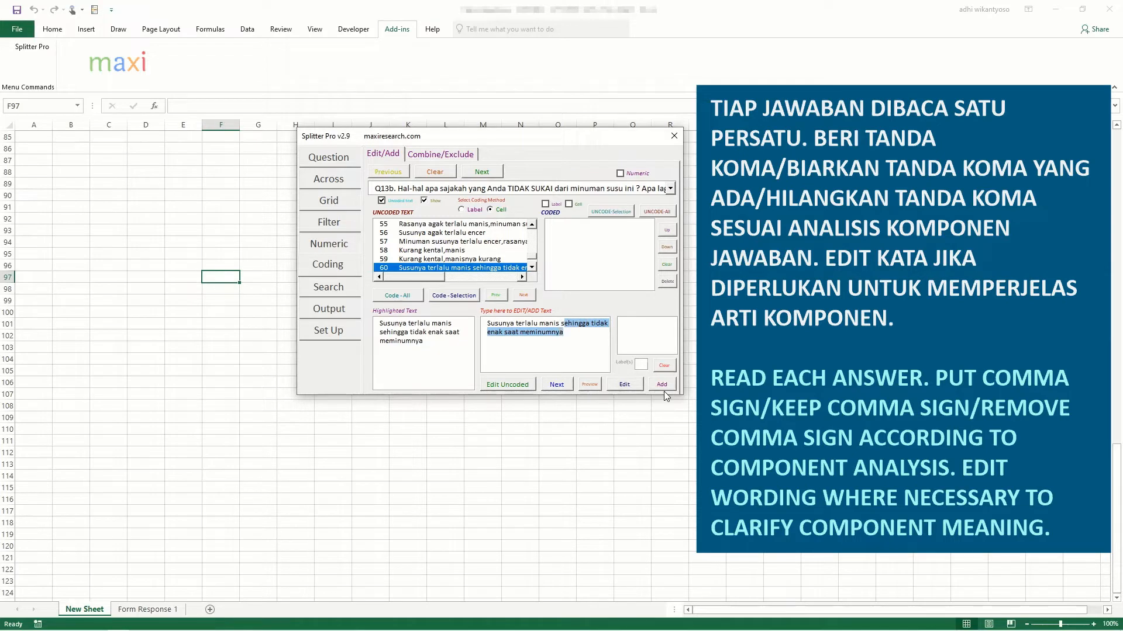
key("BackSpace")
key("BackSpace")
key("Tab")
key("Return")
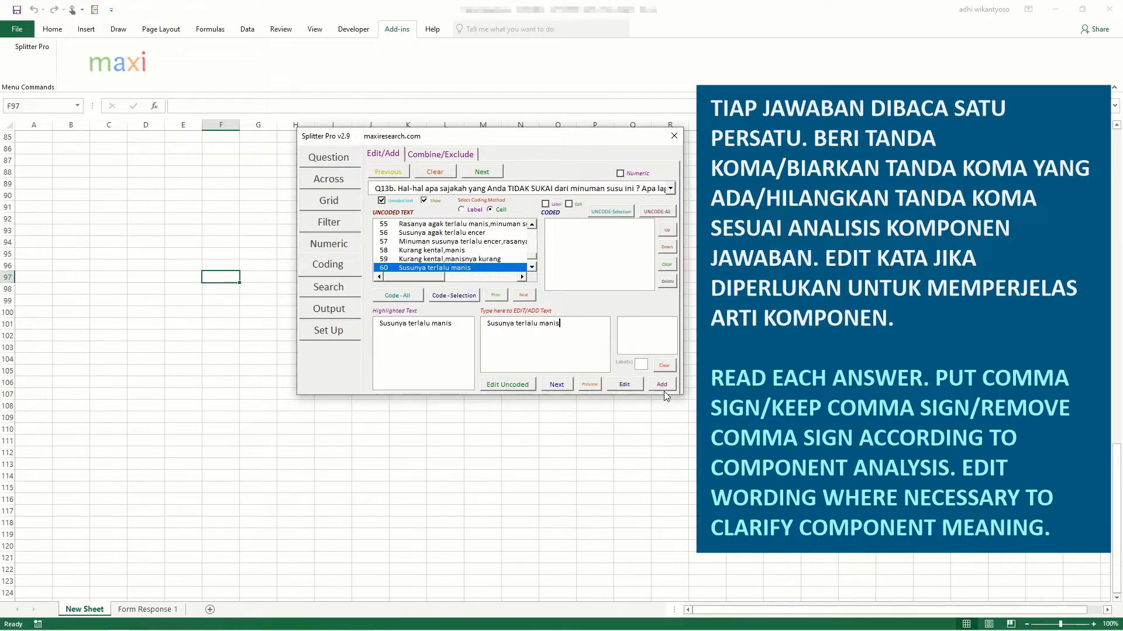
key("Tab")
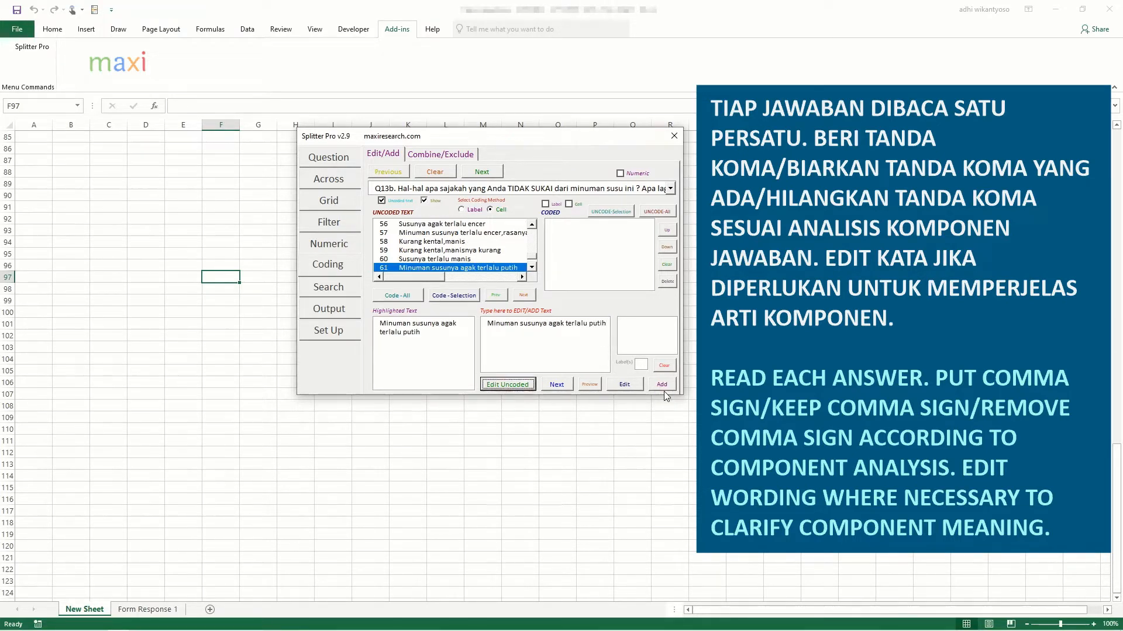
Review the remaining answers 61 to 65 for correct comma separation, keeping each as written
key("Return")
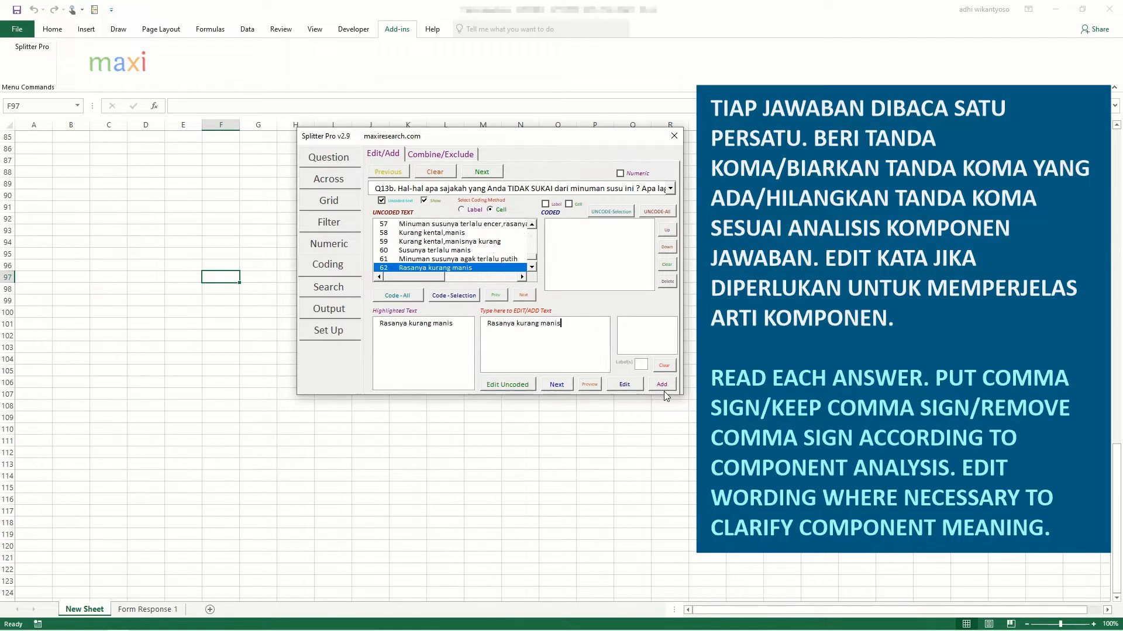
key("Return")
key("Return")
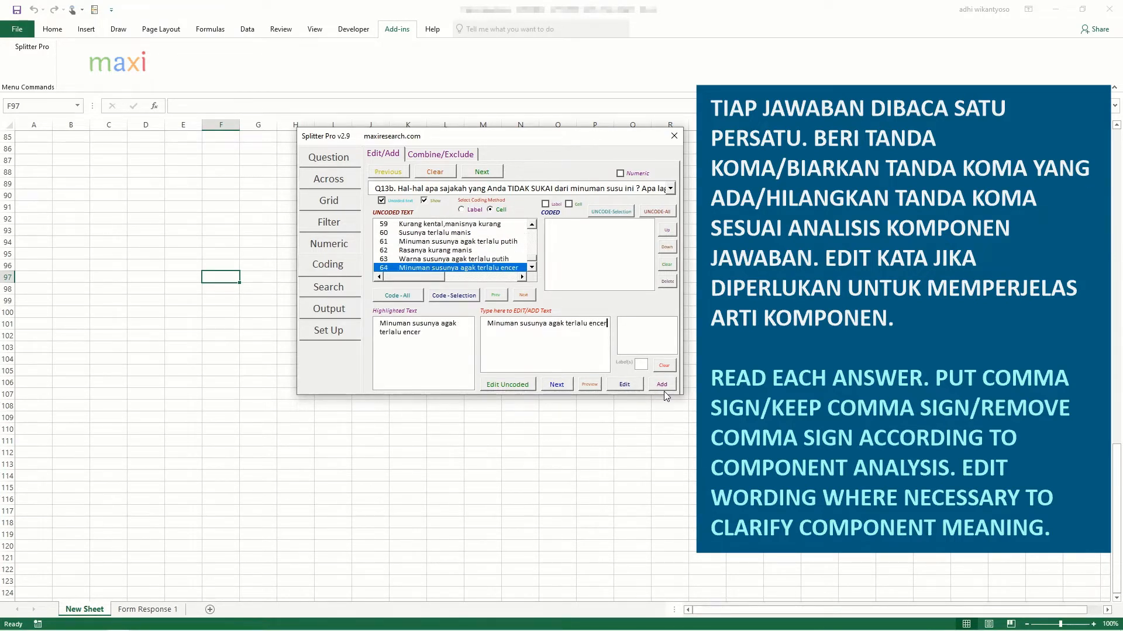
key("Return")
key("Return")
key("Return")
key("Return")
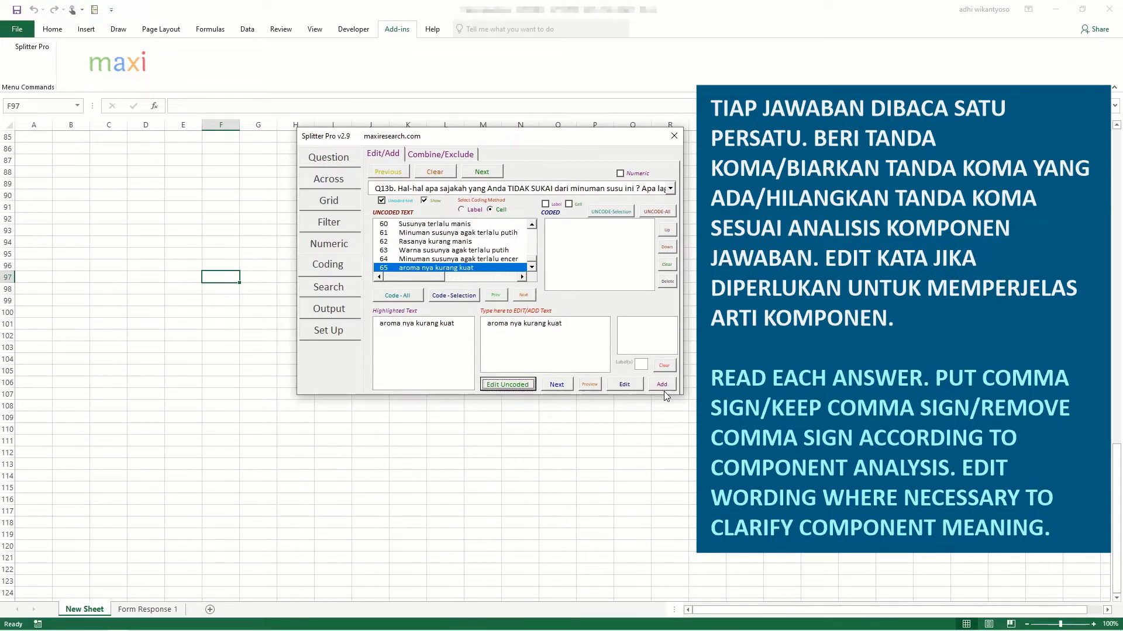
Switch the coding method to Label and code all Q13b answers by their individual components
left_click(397, 297)
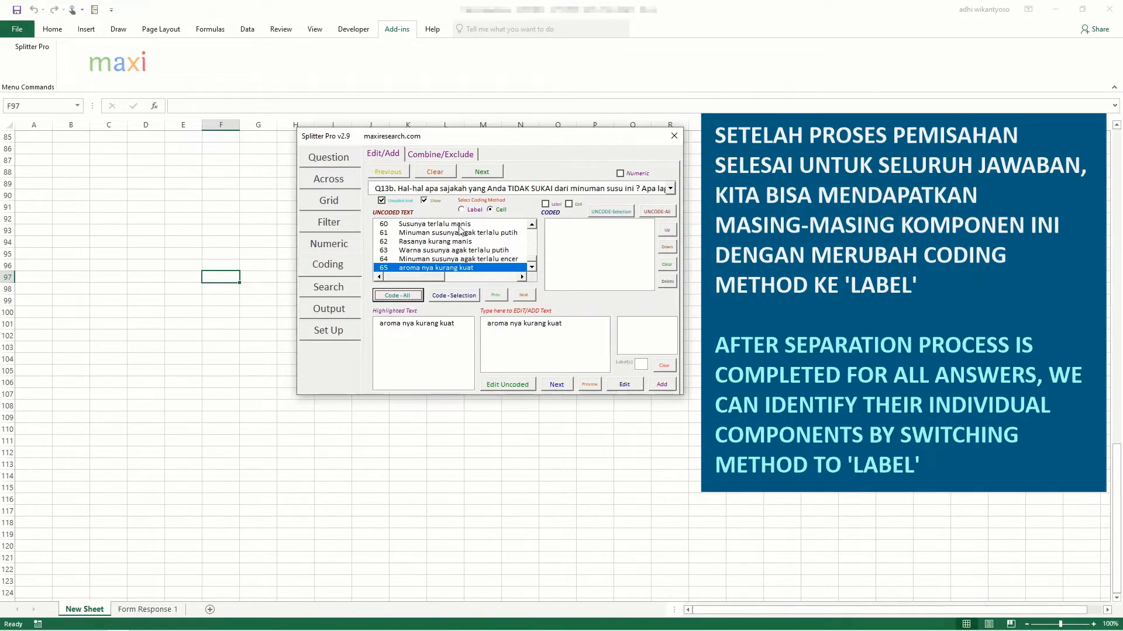
left_click(473, 209)
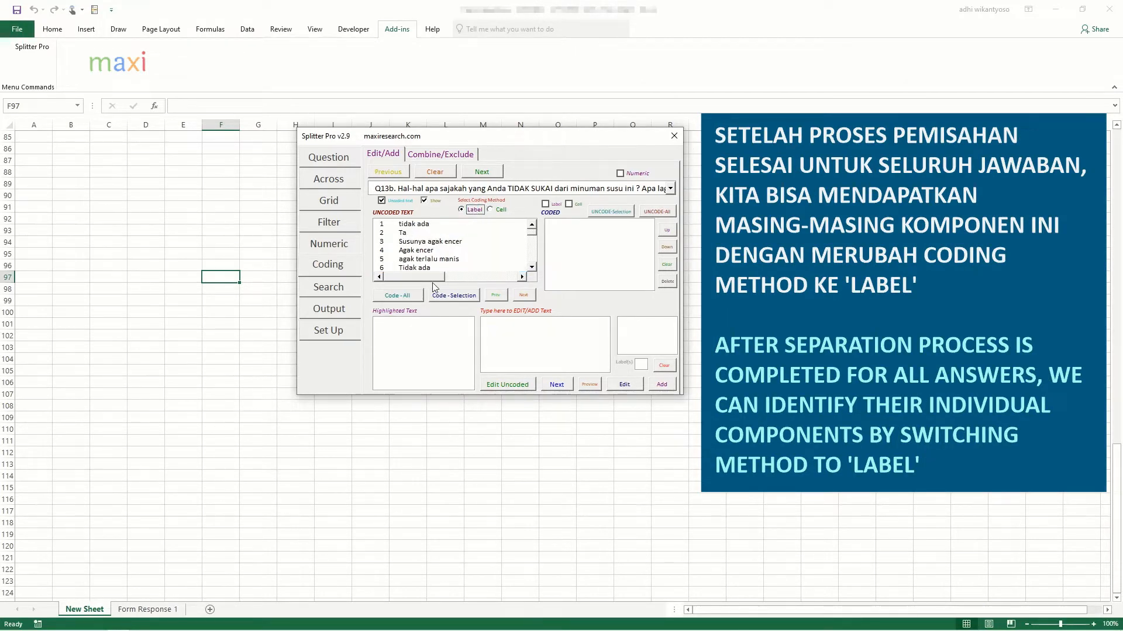
left_click(416, 292)
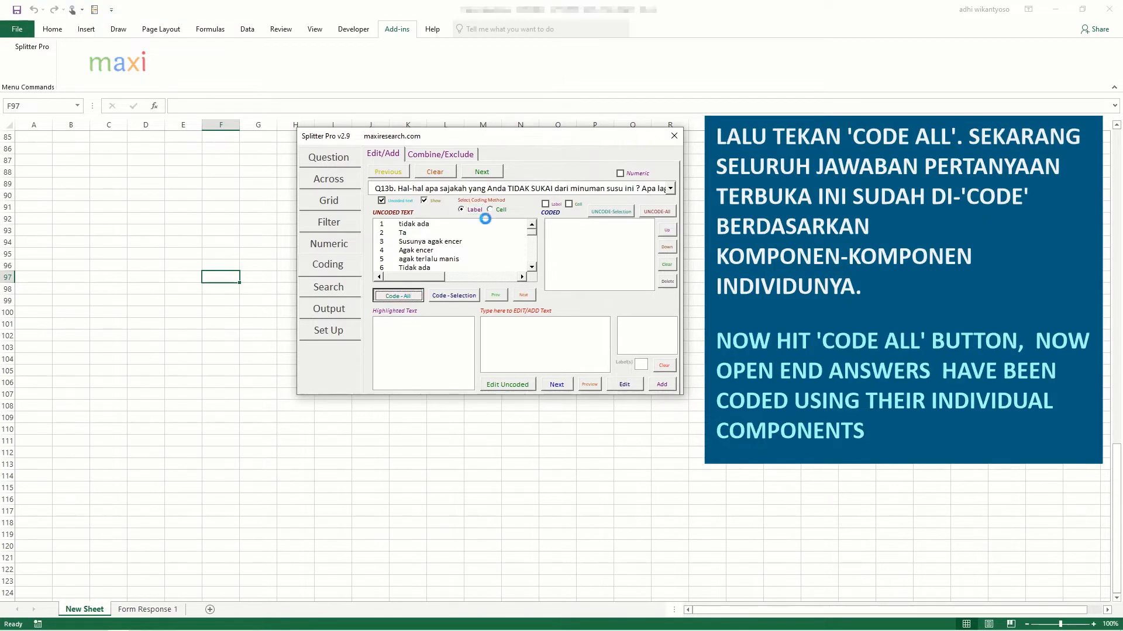
Open the Combine/Exclude view for Q13b and sort the coded components alphabetically
left_click(467, 158)
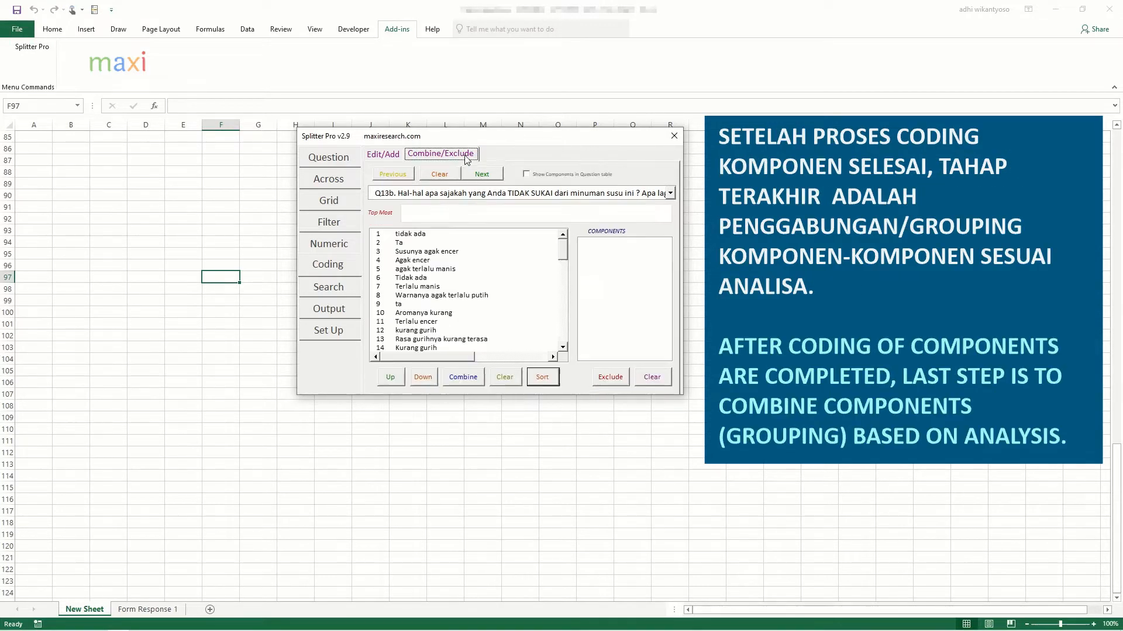
left_click(540, 374)
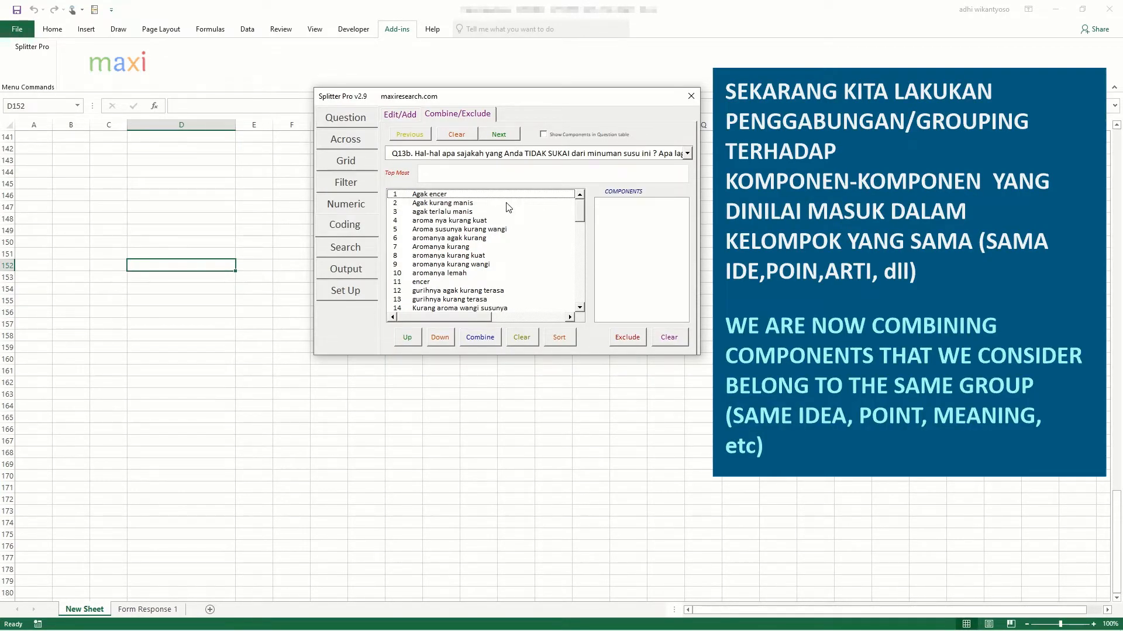
Combine the seven consecutive aroma components from "aroma nya kurang kuat" through "aromanya lemah" into one group
left_click(516, 223)
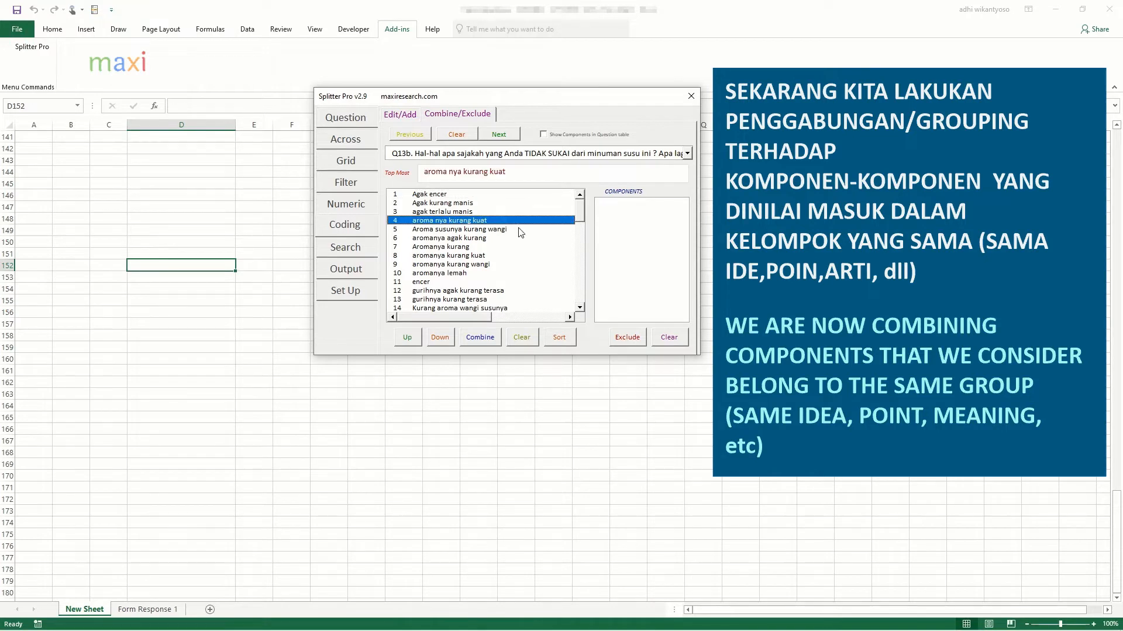
left_click(518, 229, "ctrl")
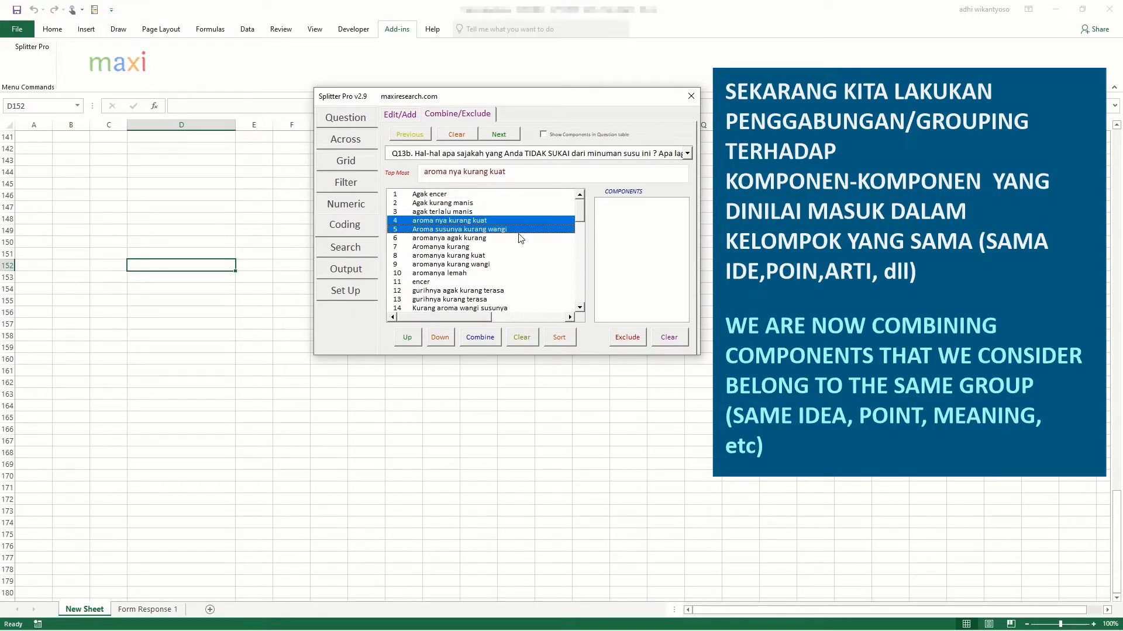
left_click(521, 239, "ctrl")
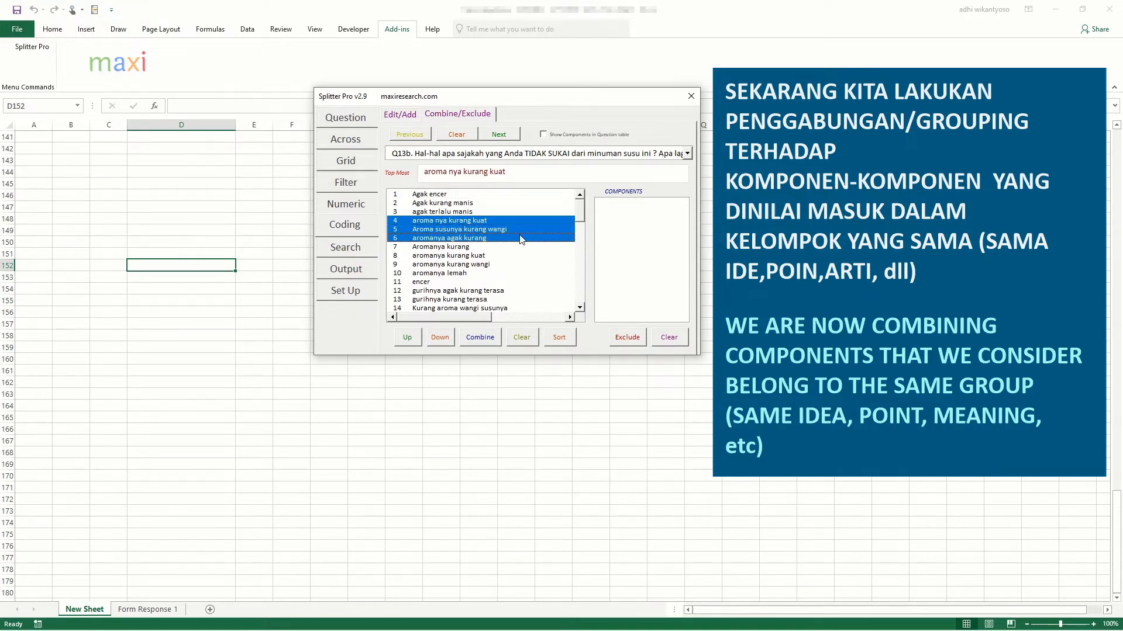
left_click(518, 247, "ctrl")
left_click(519, 255, "ctrl")
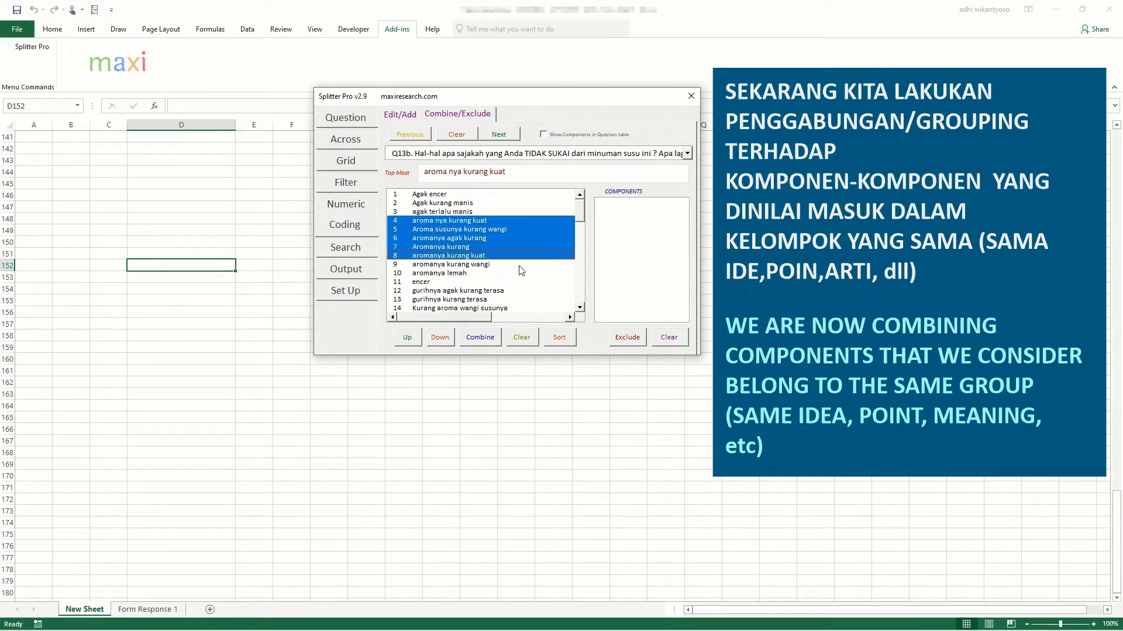
left_click(519, 264, "ctrl")
left_click(519, 273, "ctrl")
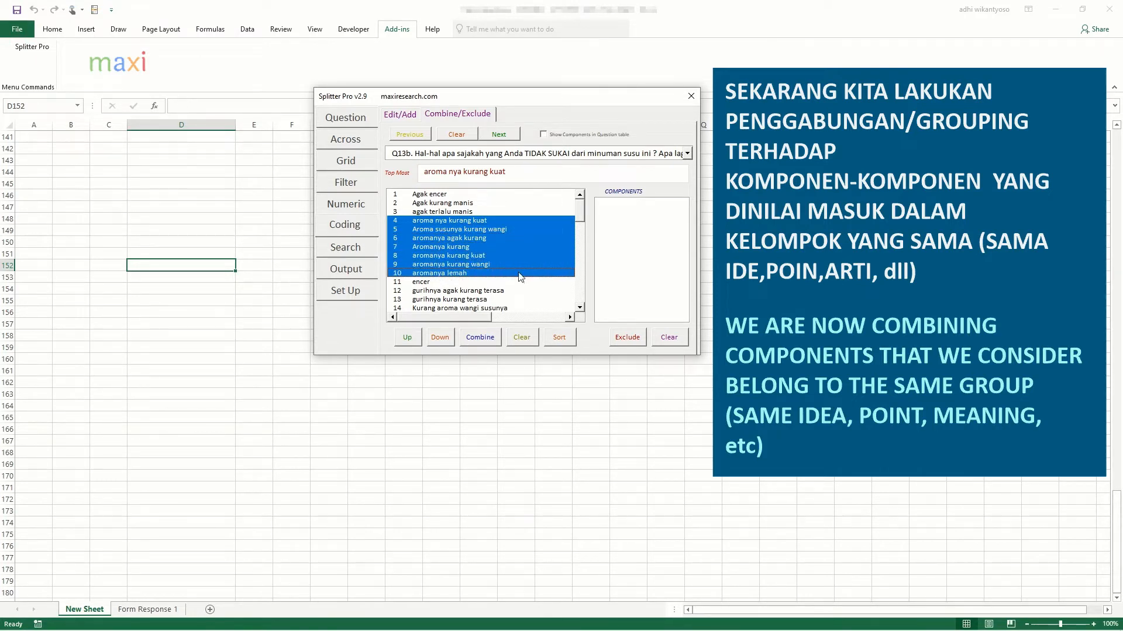
left_click(481, 339)
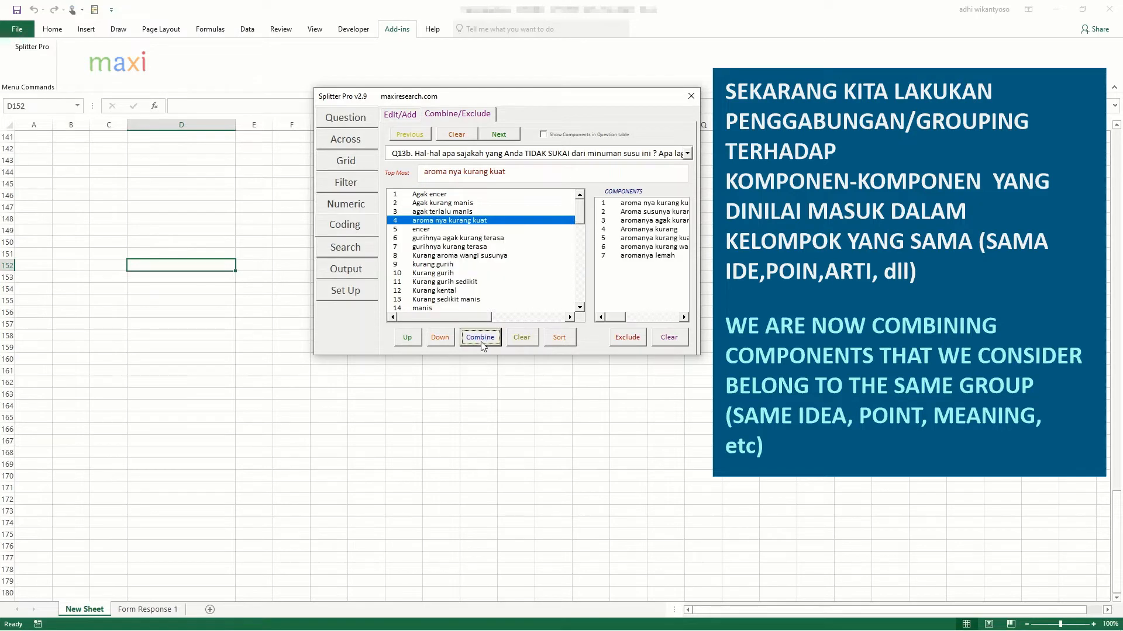
left_click(502, 221, "ctrl")
Combine the component "encer" into the "Agak encer" group and clear the selection
left_click(494, 196)
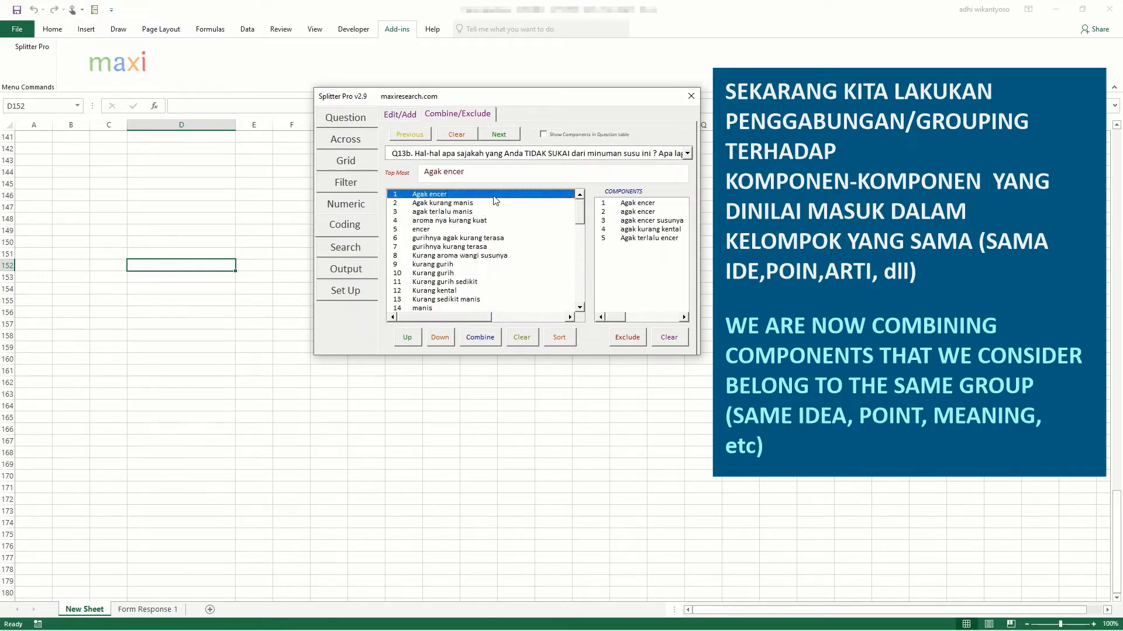
left_click(479, 230, "ctrl")
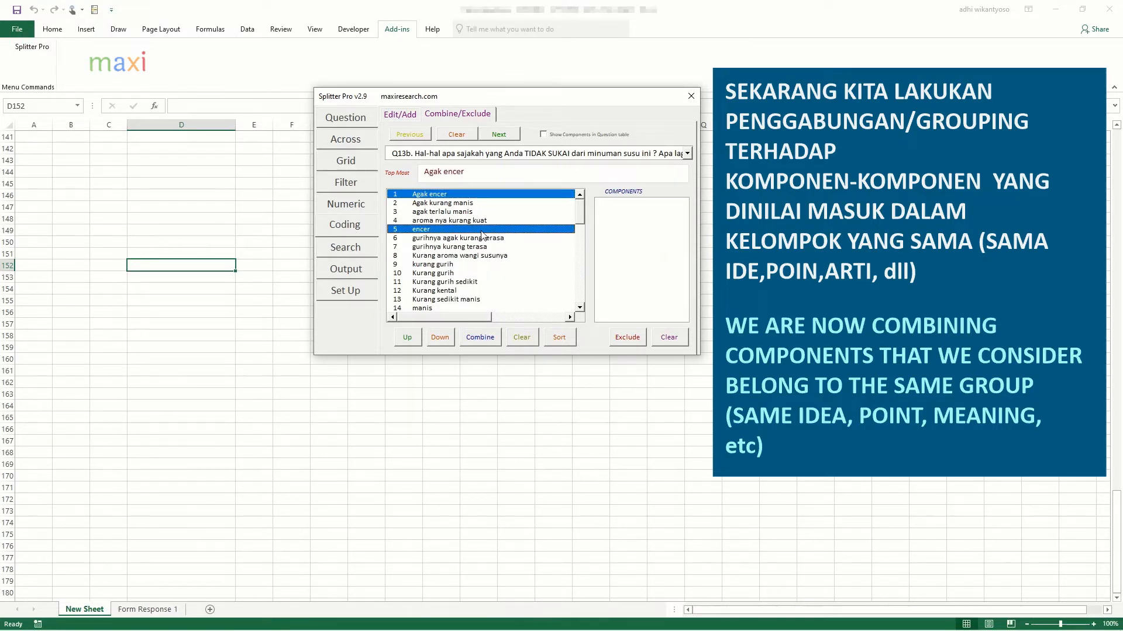
left_click(476, 337)
left_click(482, 195)
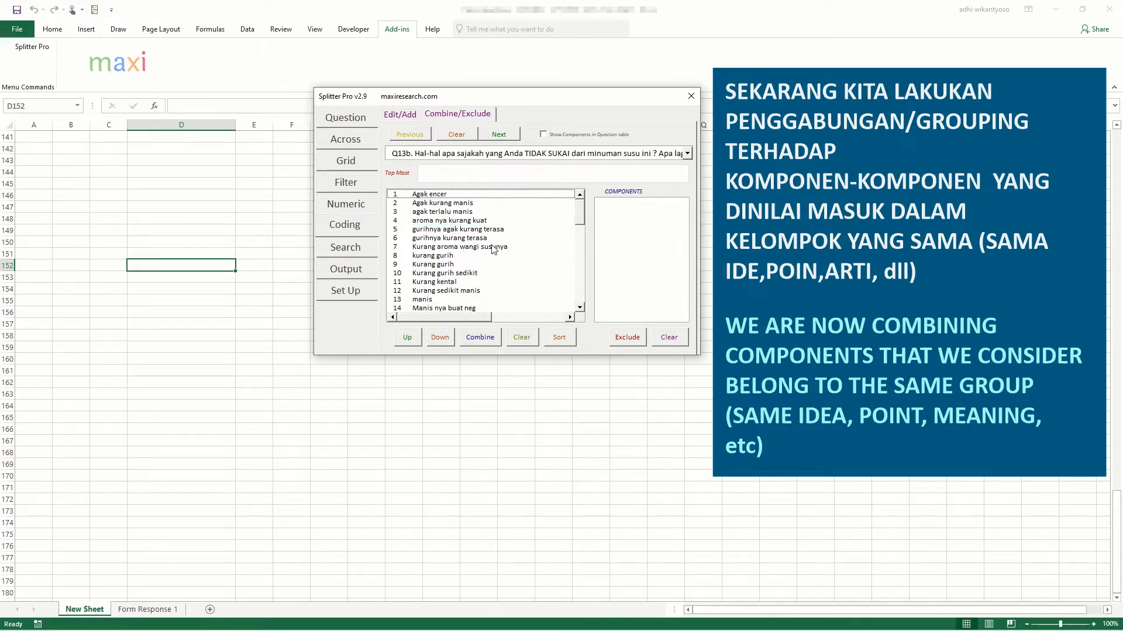
Combine both "kurang gurih" components and "Kurang gurih sedikit" into one group
left_click_drag(493, 257, 502, 279)
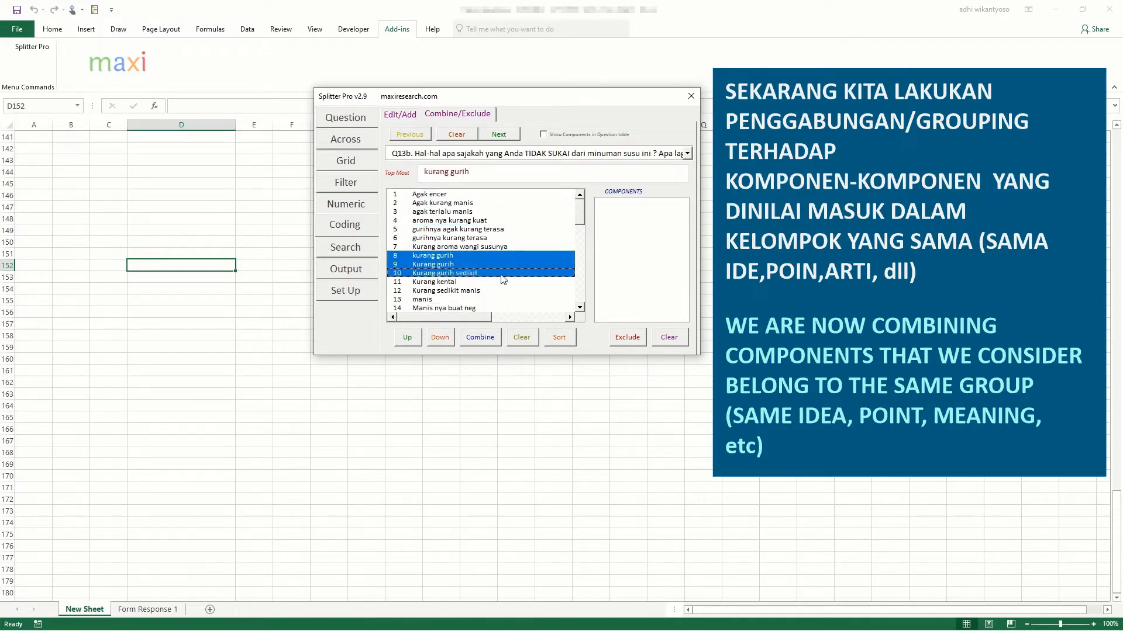
left_click(489, 339)
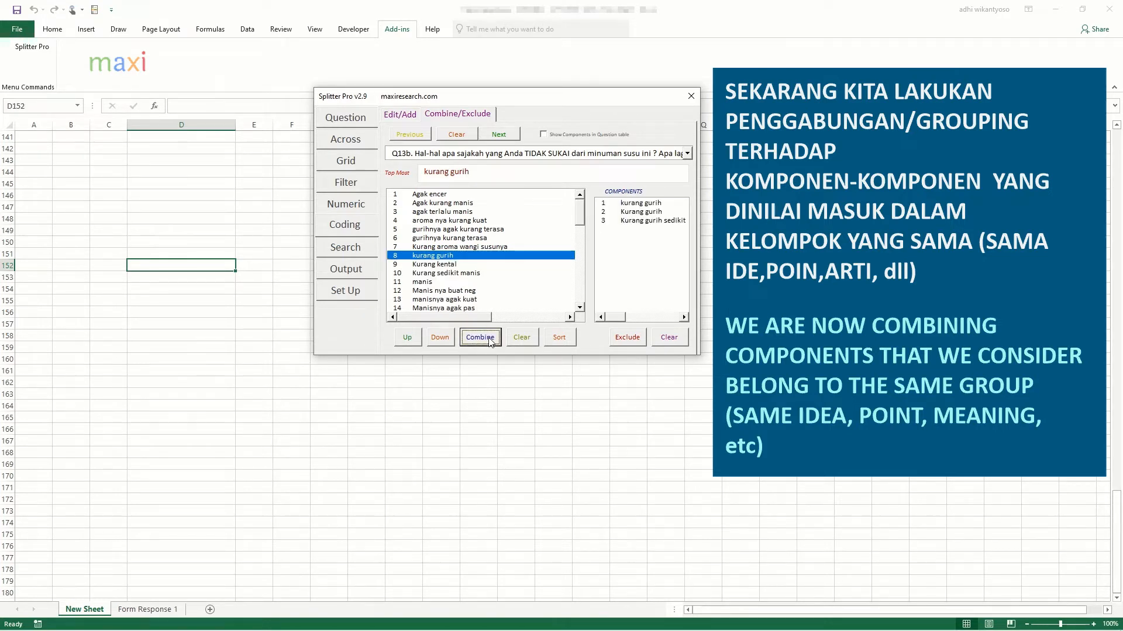
left_click(478, 257)
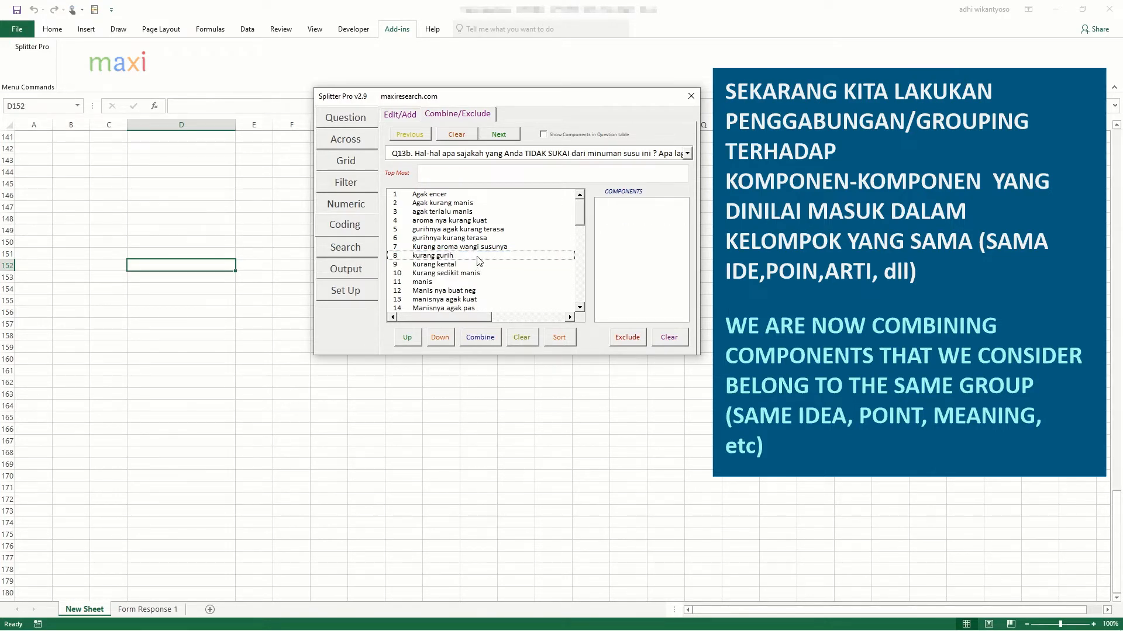
Combine the component "Kurang sedikit manis" with "Agak kurang manis"
left_click(478, 203)
left_click(505, 274)
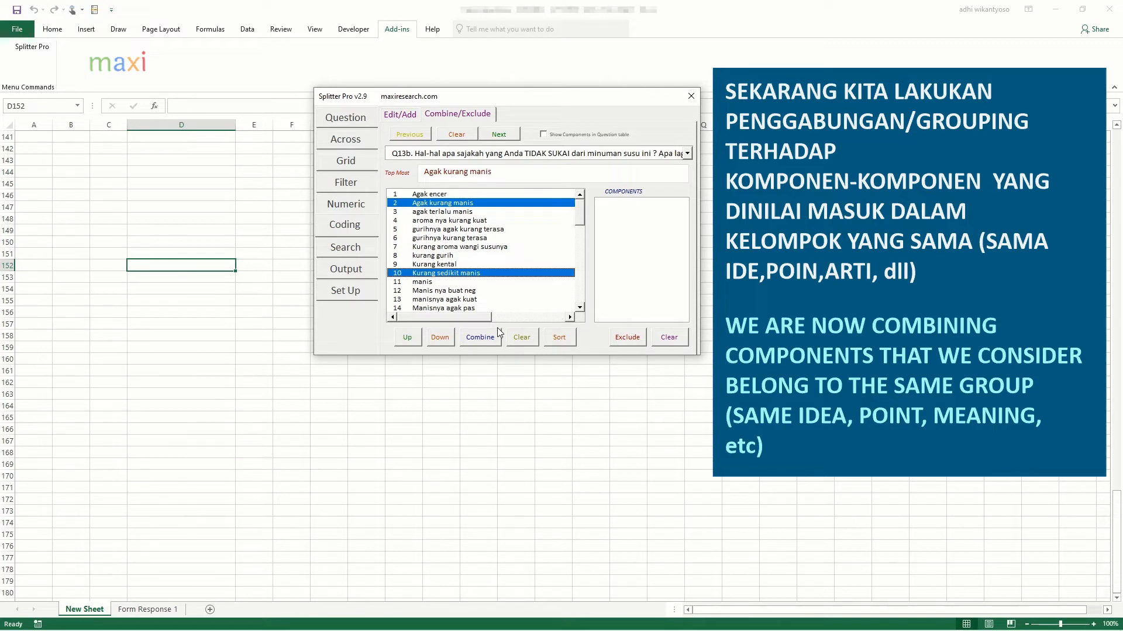
left_click(481, 338)
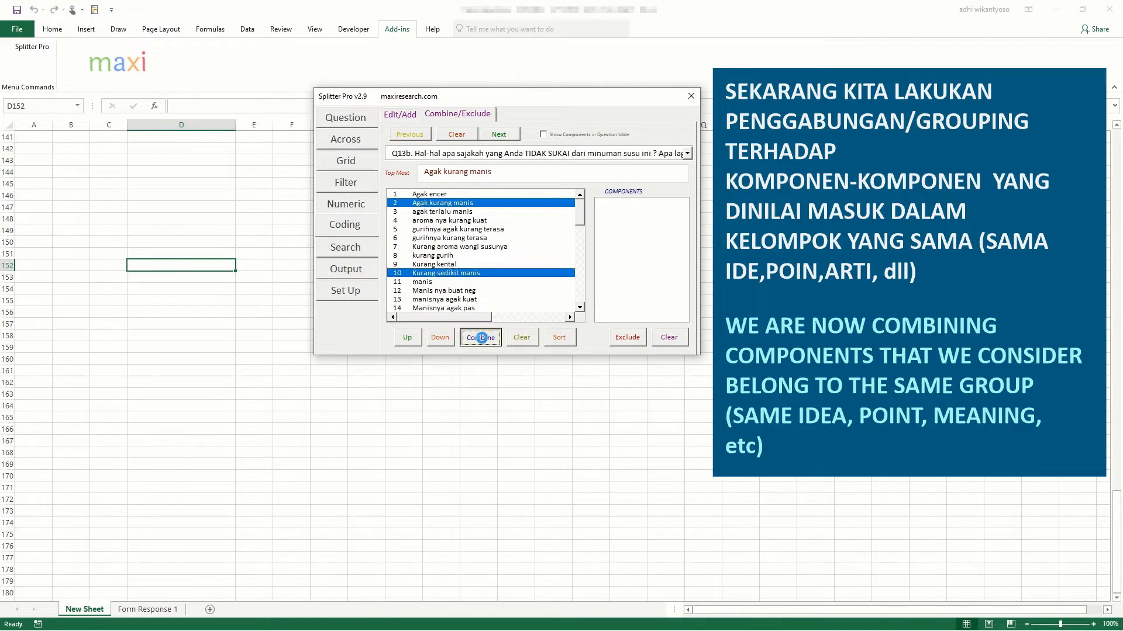
left_click(478, 206)
Combine the component "manis" with "agak terlalu manis" and clear the selection
left_click(479, 212)
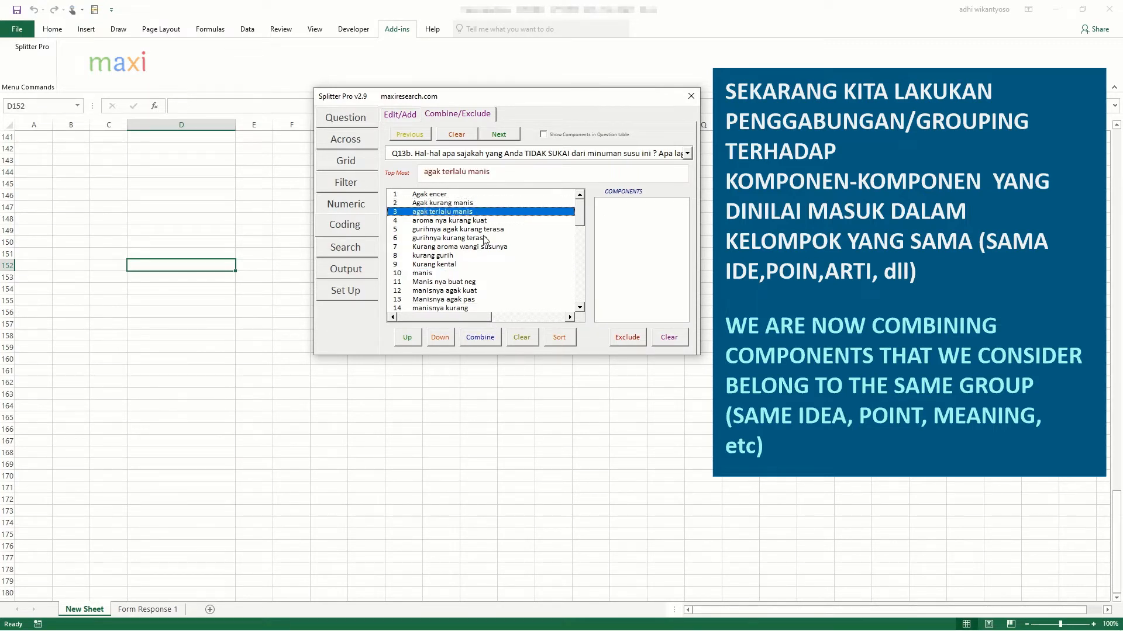
left_click(484, 273)
left_click(480, 338)
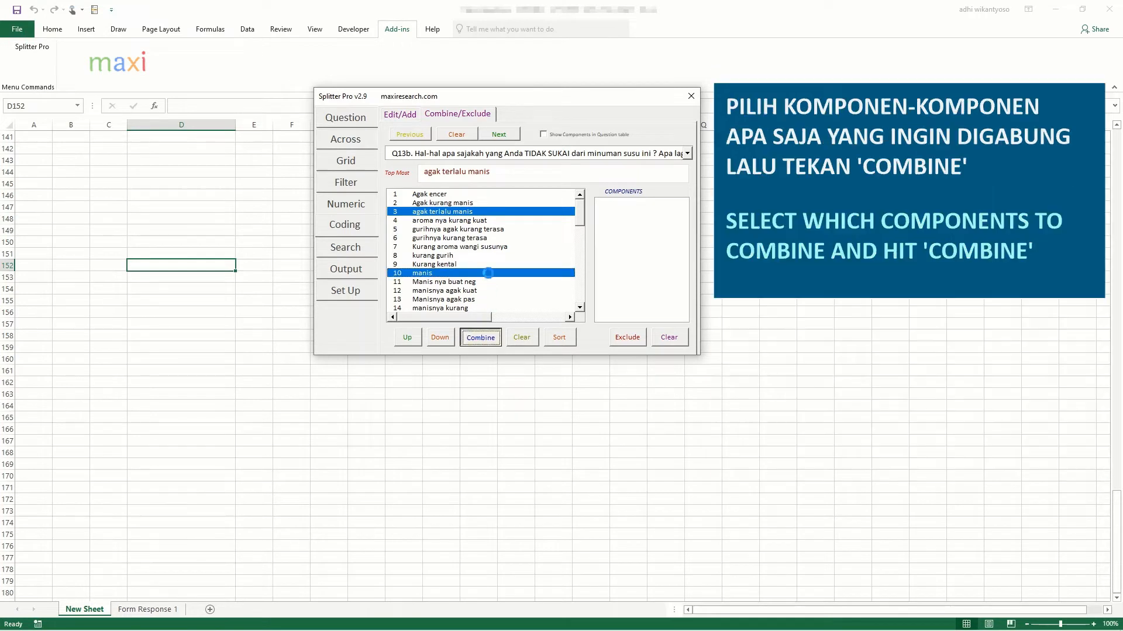
left_click(483, 214)
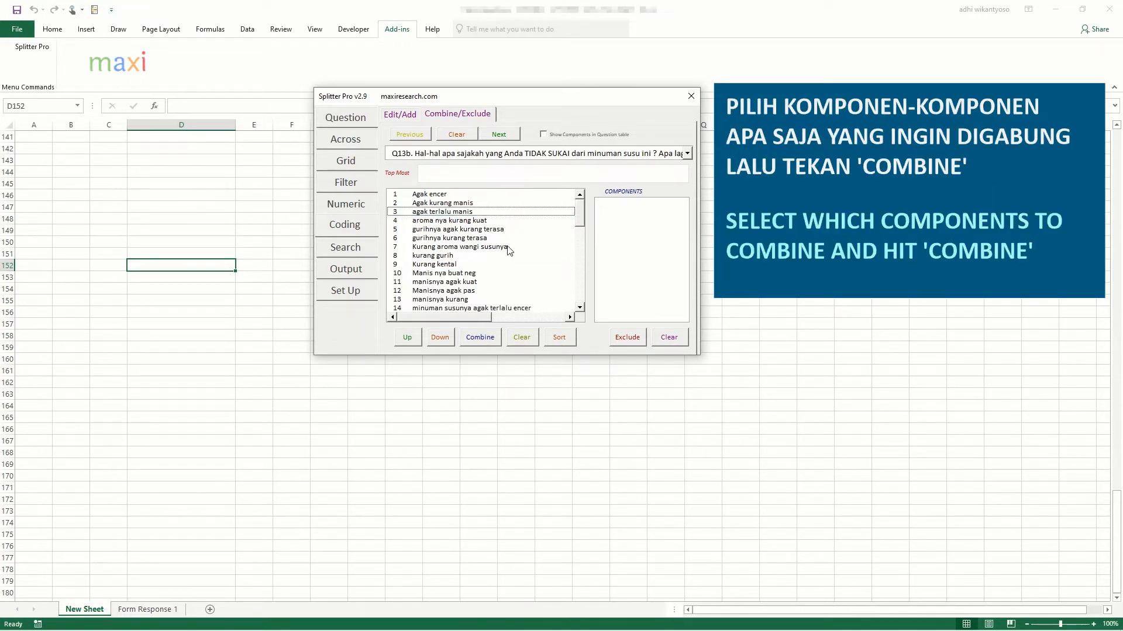
Add the component "Kurang aroma wangi susunya" to the "aroma nya kurang kuat" group
left_click(507, 247)
left_click(504, 221)
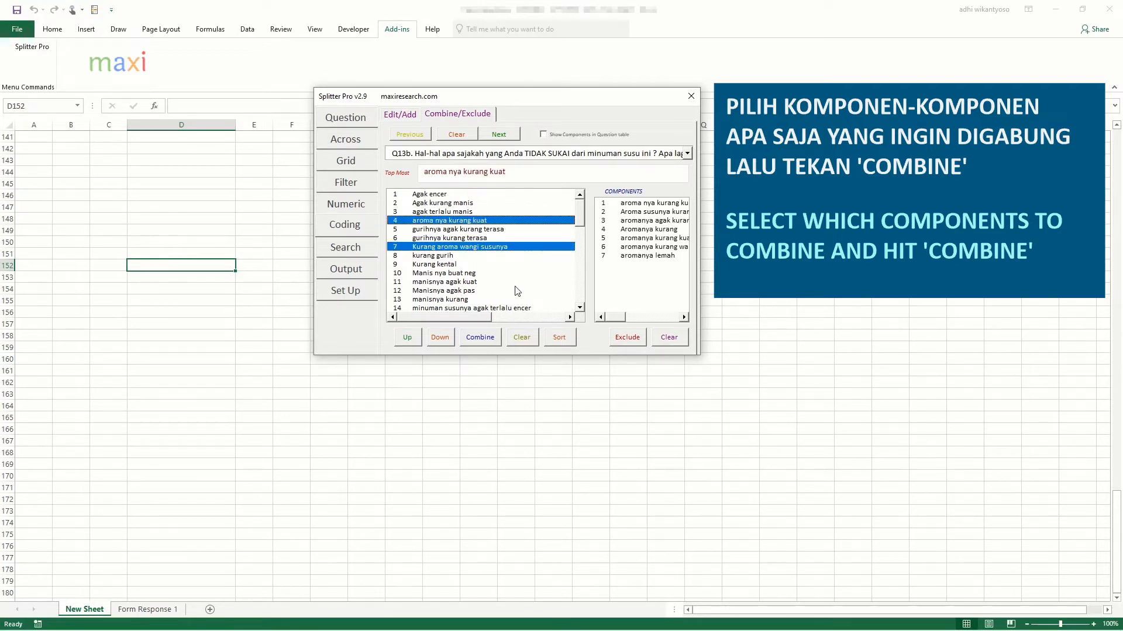
left_click(481, 335)
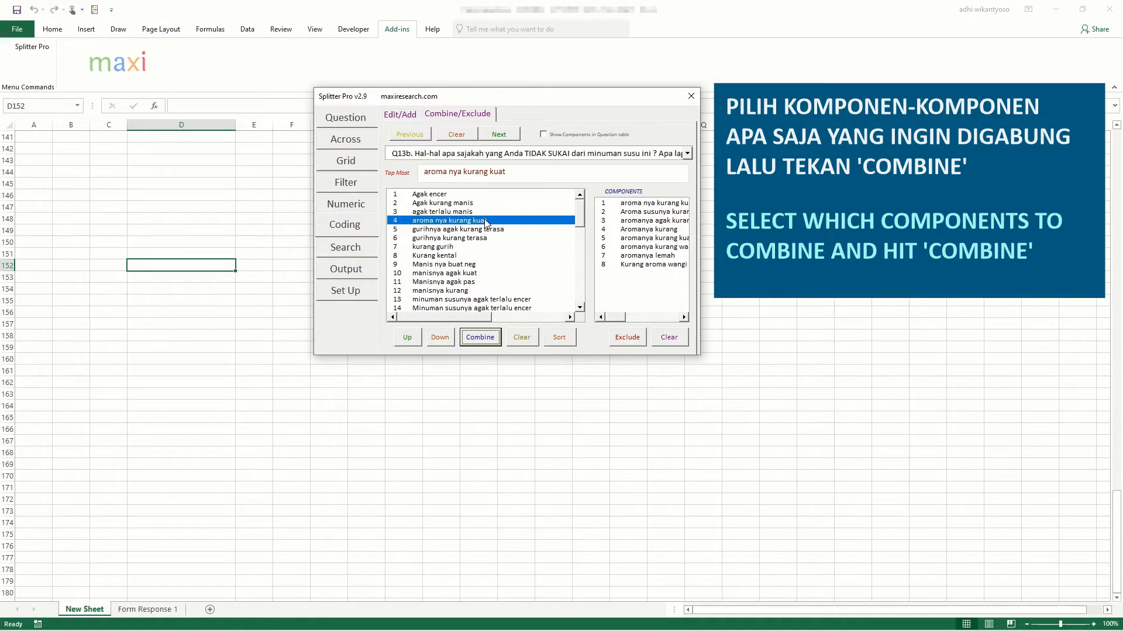
Combine "gurihnya agak kurang terasa", "gurihnya kurang terasa" and the "kurang gurih" group into one group
left_click(480, 239)
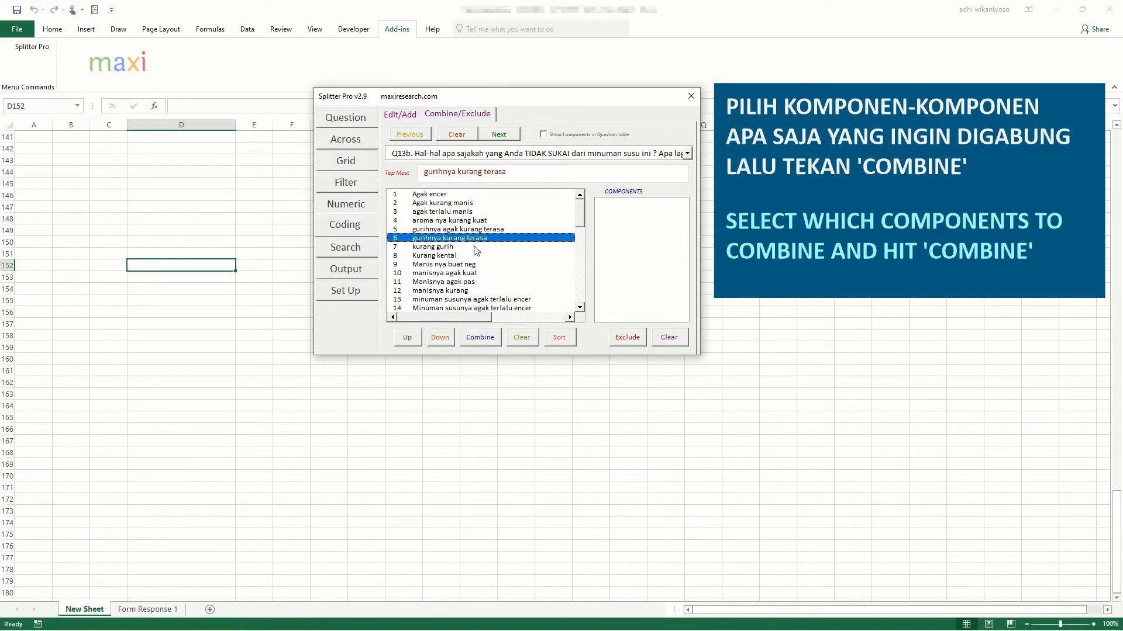
left_click(478, 230)
left_click(478, 248)
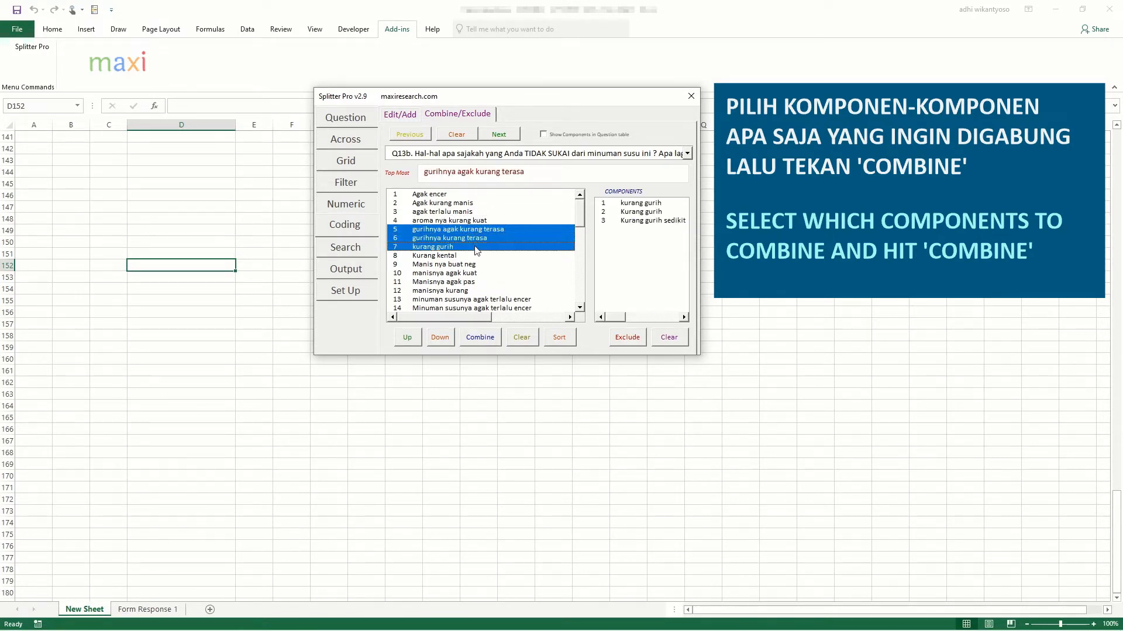
left_click(490, 340)
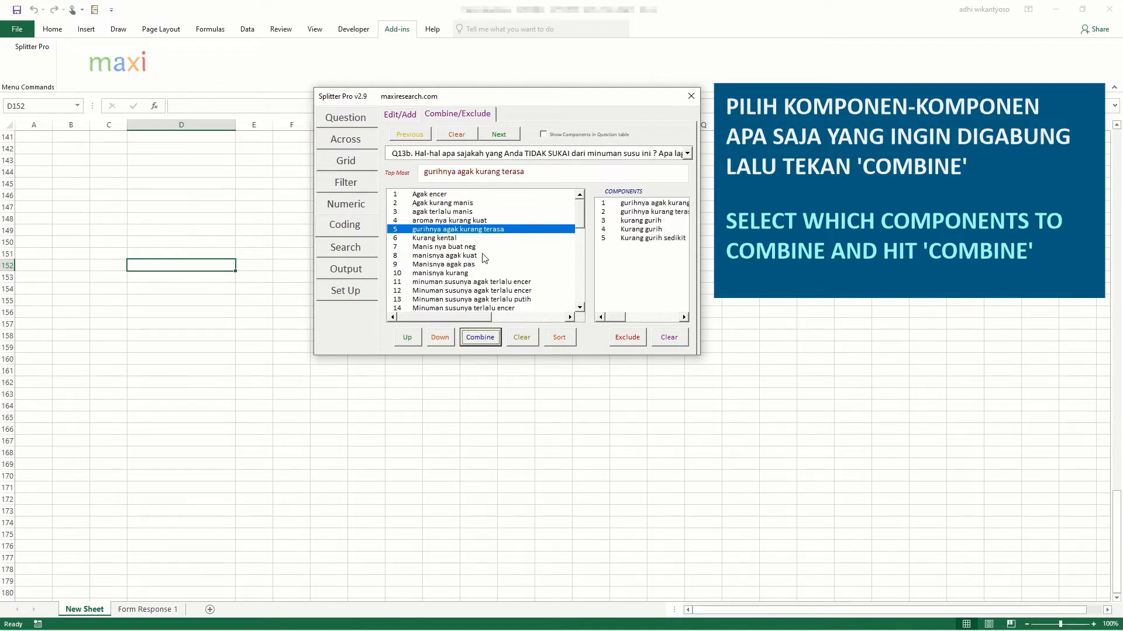
left_click(483, 230)
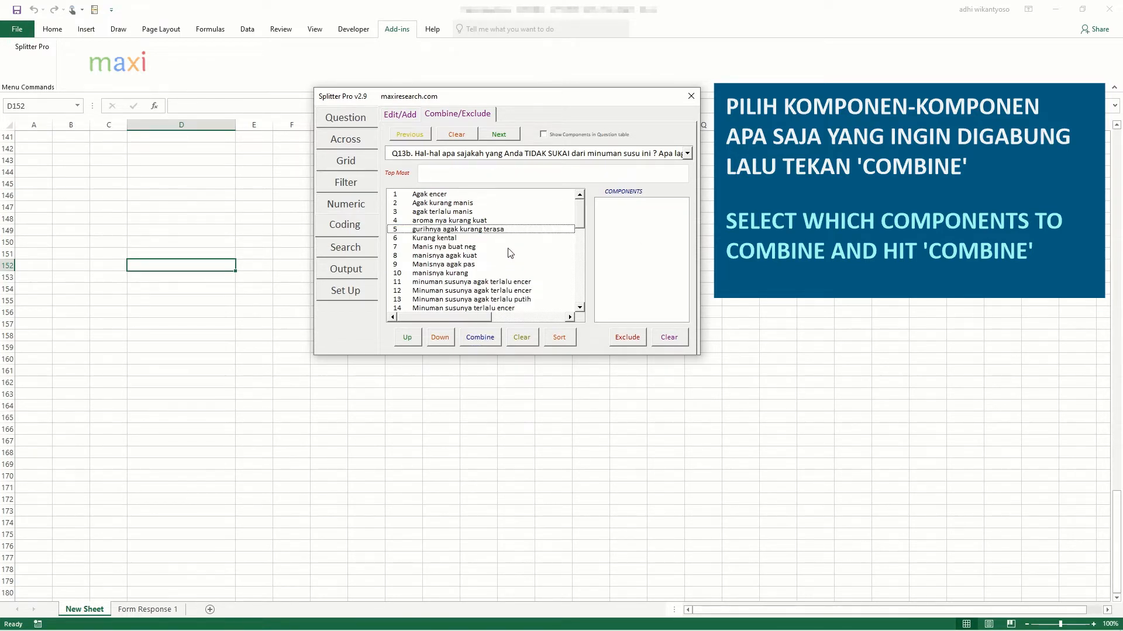
Combine "Manis nya buat neg" and "manisnya agak kuat" into the "agak terlalu manis" group
left_click(510, 248)
left_click(511, 256)
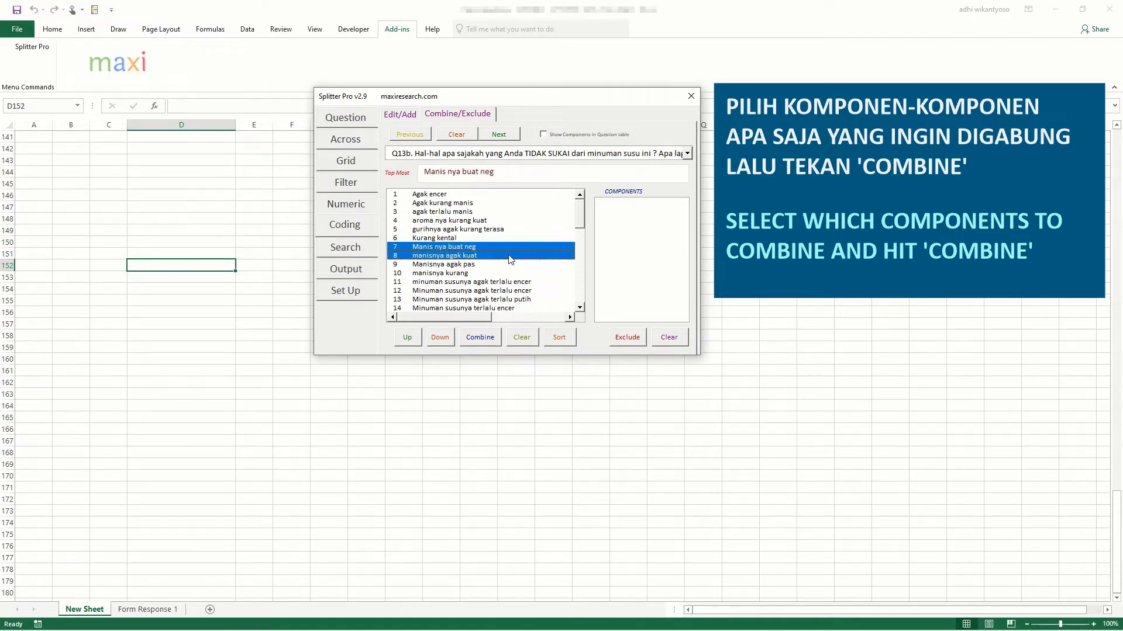
left_click(509, 265)
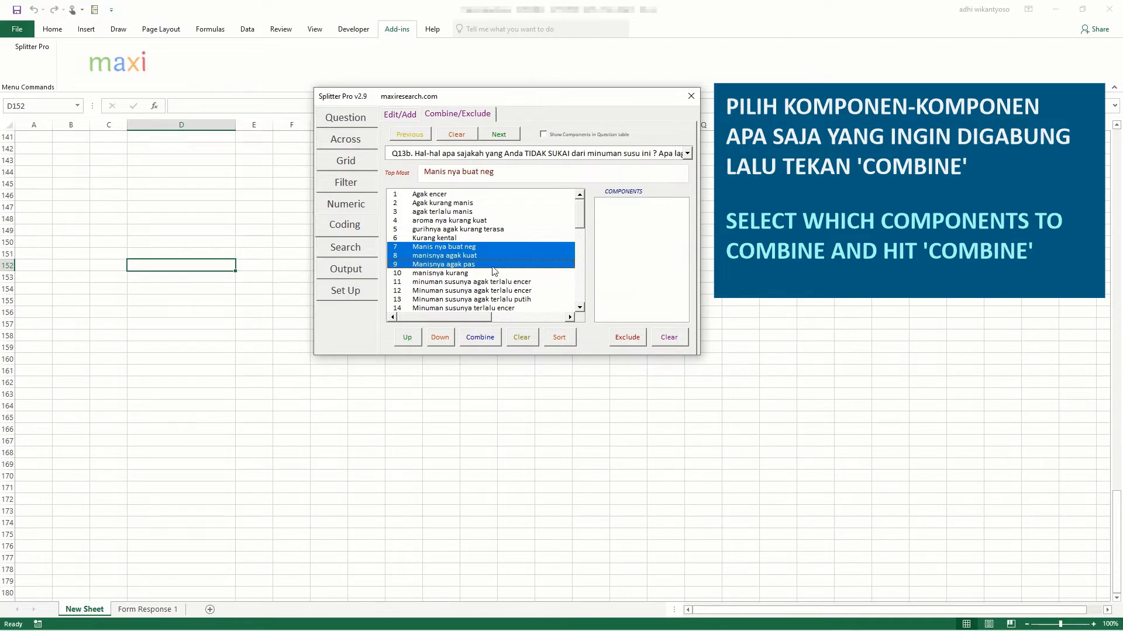
left_click(497, 264)
left_click(496, 221)
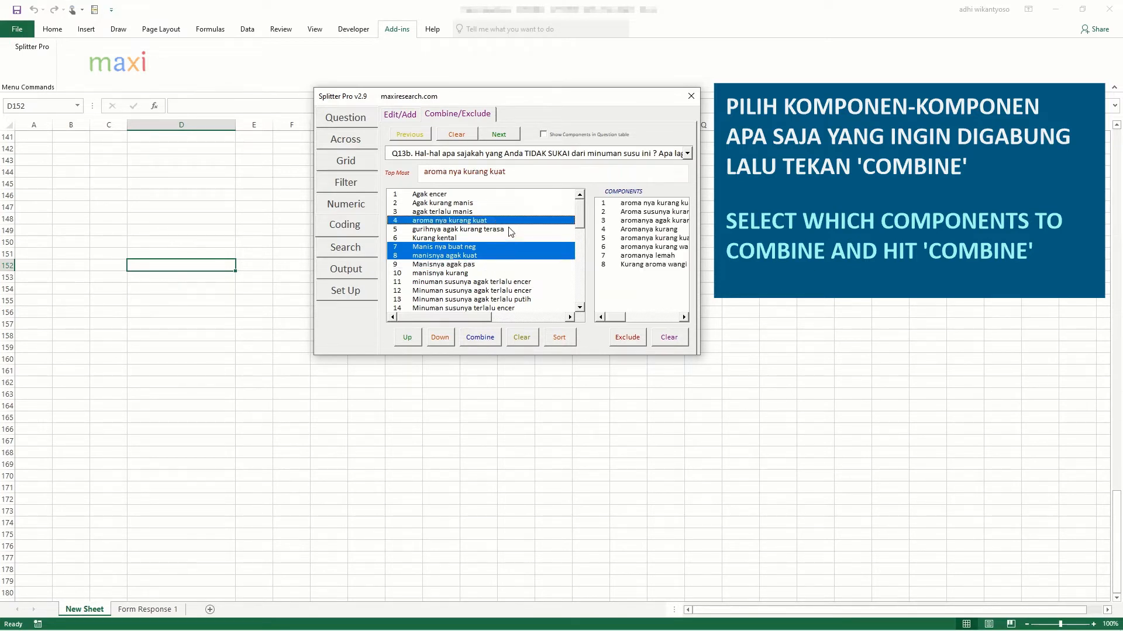
left_click(500, 221)
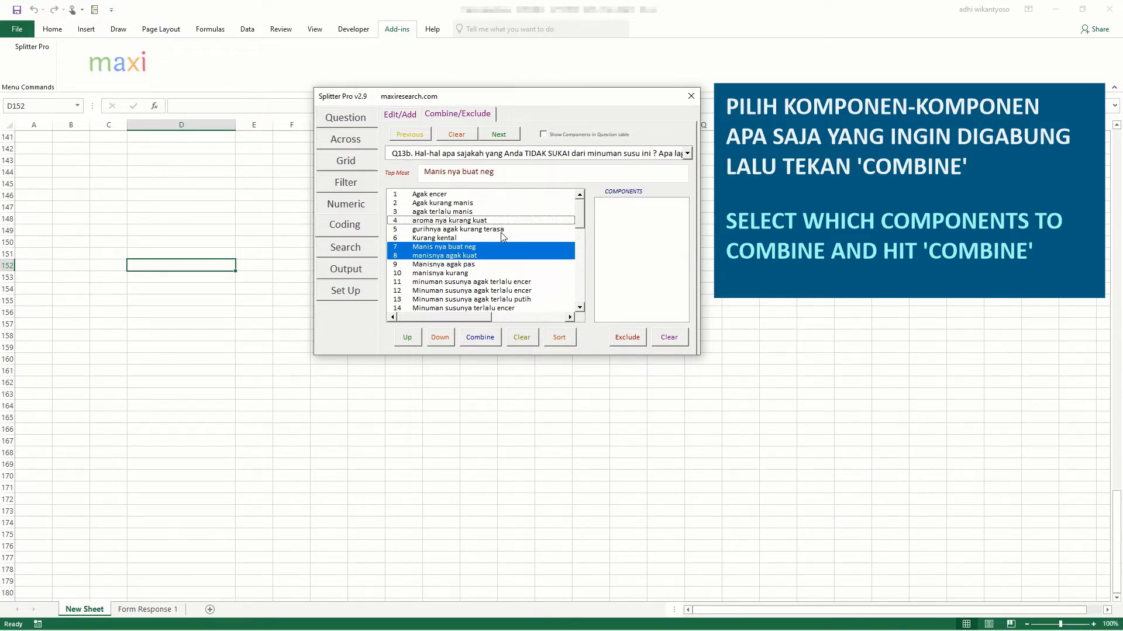
left_click(494, 212)
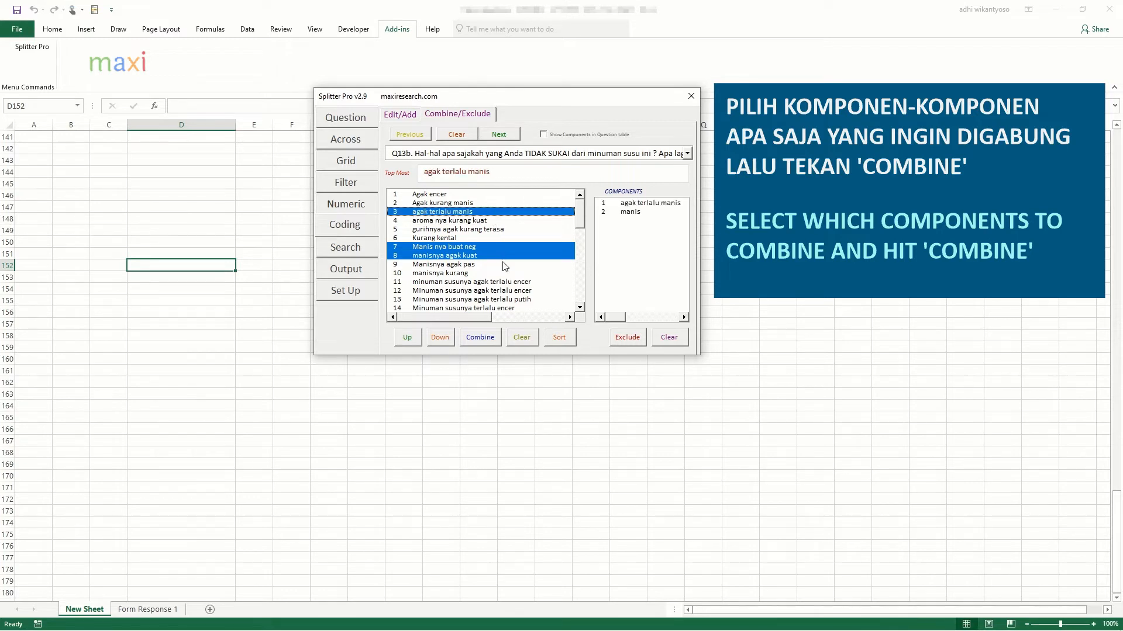
left_click(480, 337)
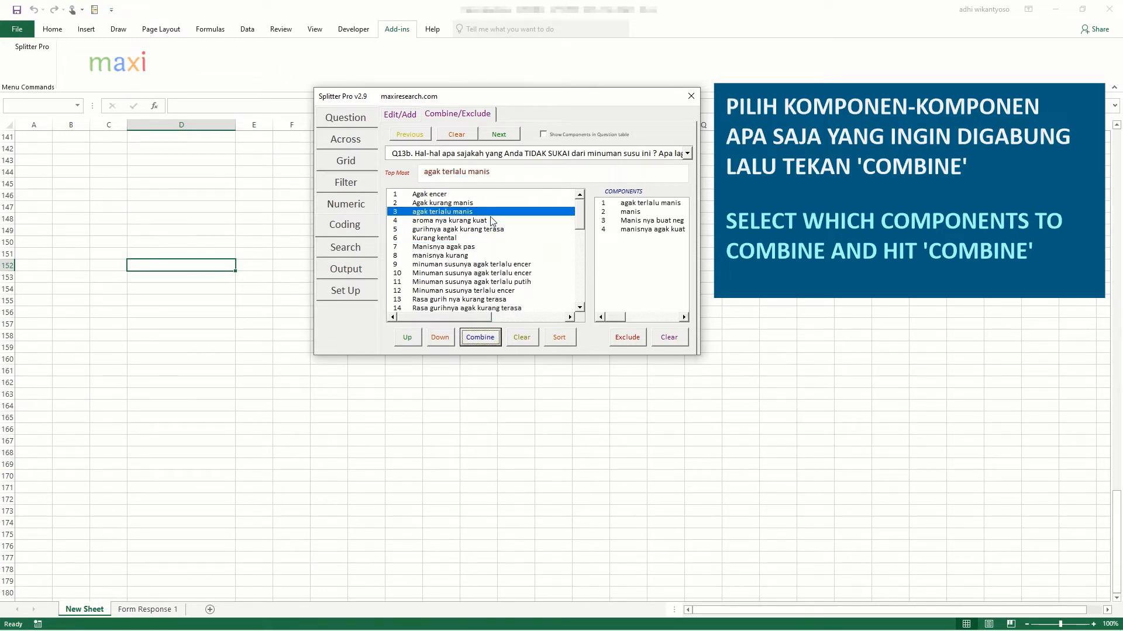
left_click(490, 213)
Combine "Manisnya agak pas" and "manisnya kurang" into the "Agak kurang manis" group
left_click(486, 203)
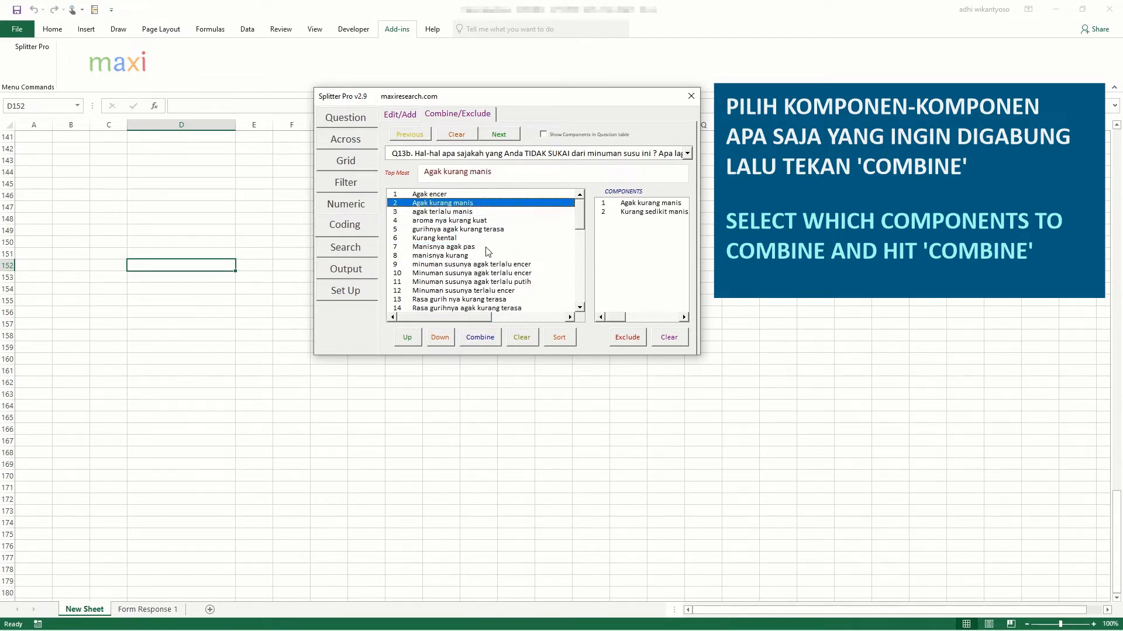
left_click(489, 246)
left_click(493, 333)
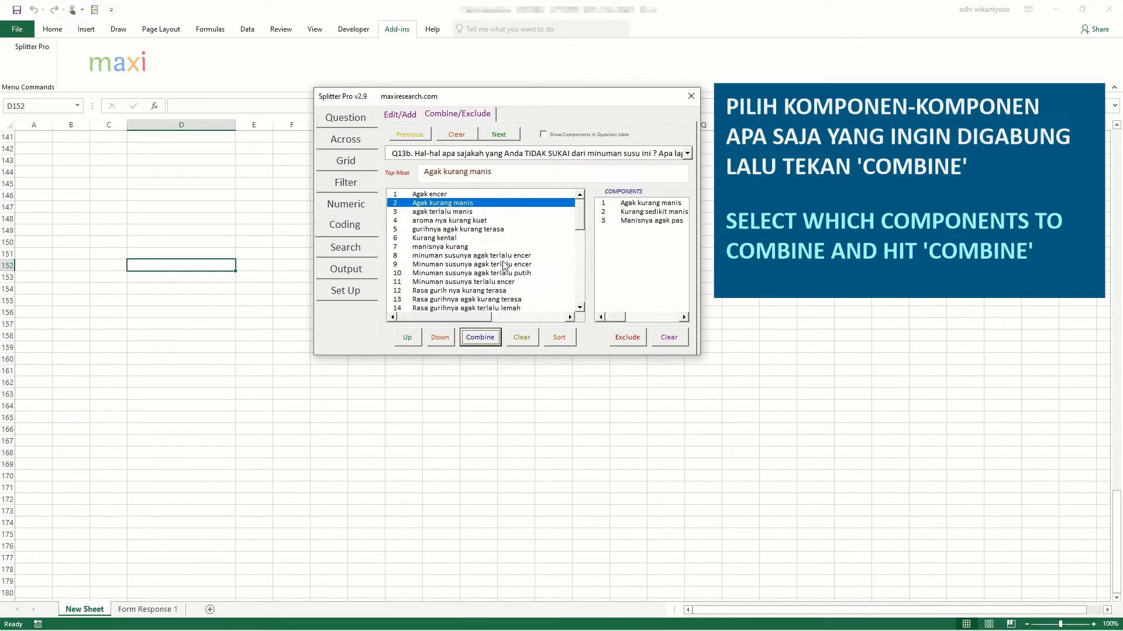
left_click(490, 246)
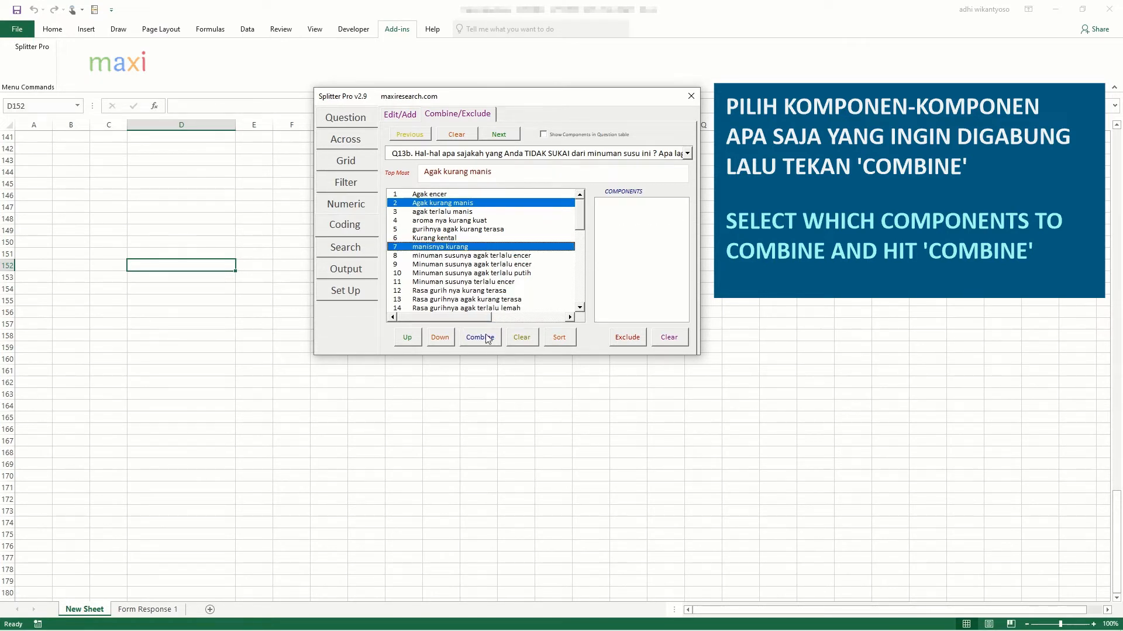
left_click(488, 338)
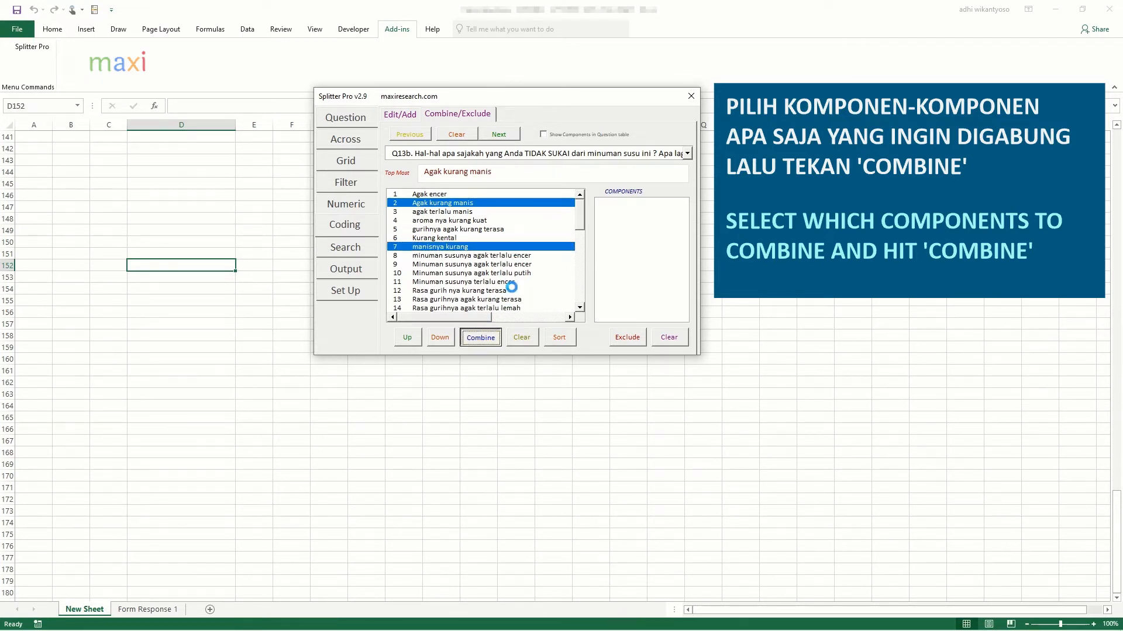
left_click(501, 205)
Add both "Minuman susunya agak terlalu encer" variants and "Minuman susunya terlalu encer" to the "Agak encer" group
left_click(497, 194)
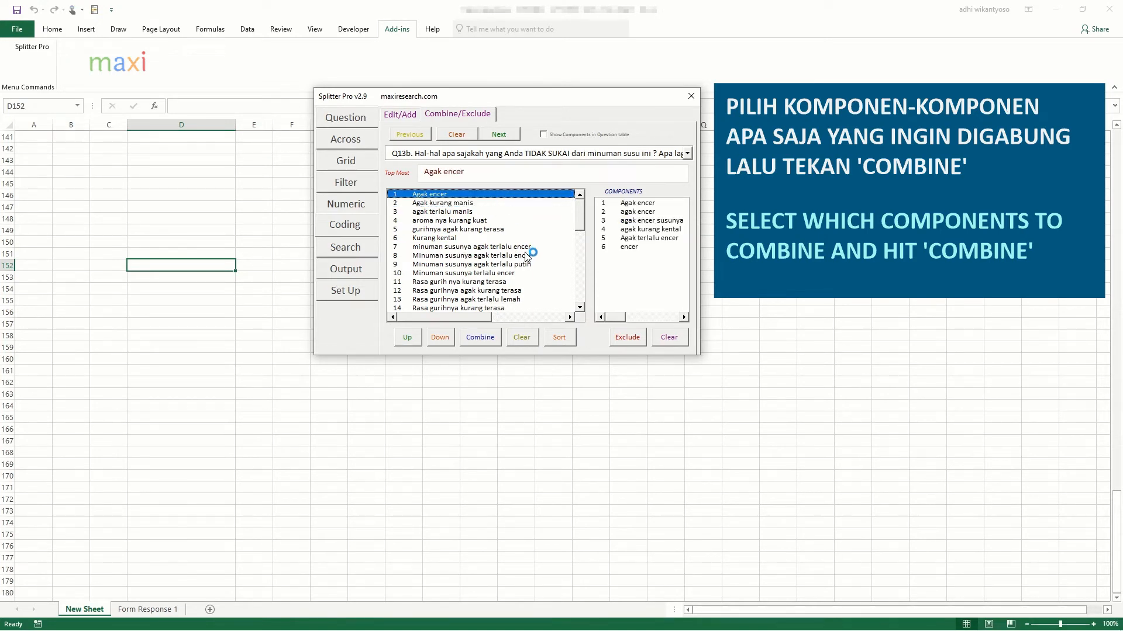
left_click(529, 246)
left_click(541, 256)
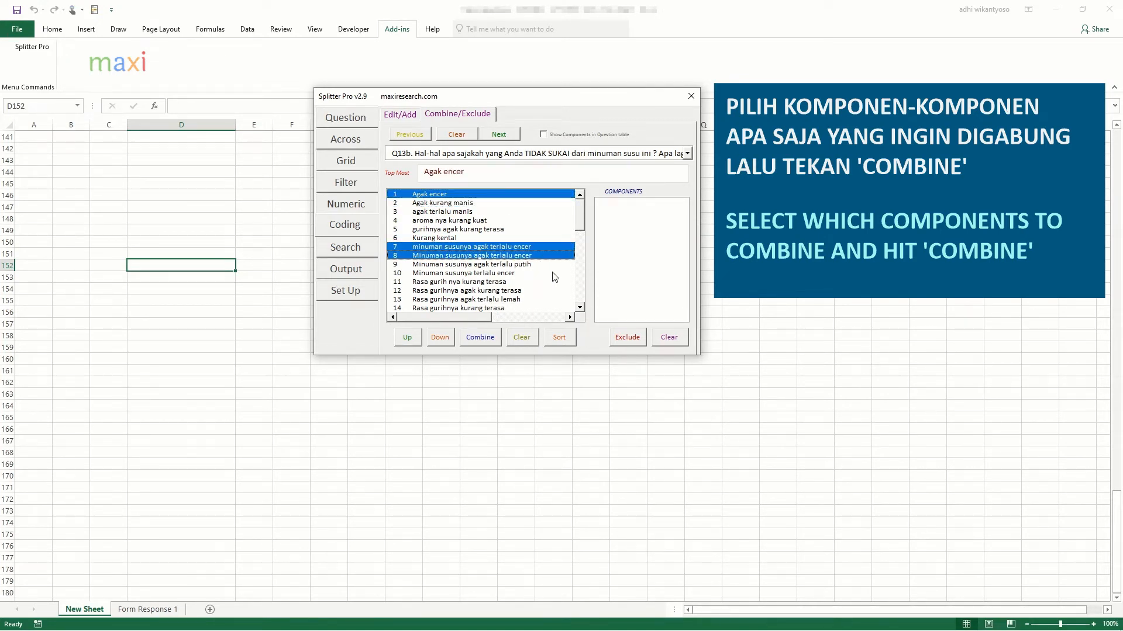
left_click(532, 274)
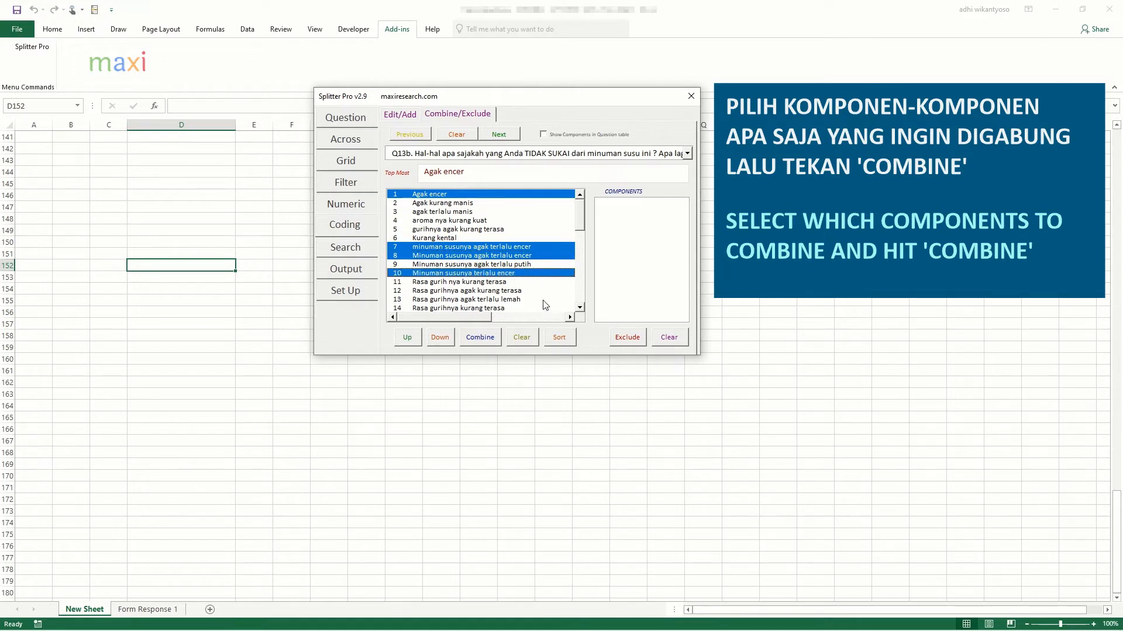
left_click(487, 338)
left_click(501, 202)
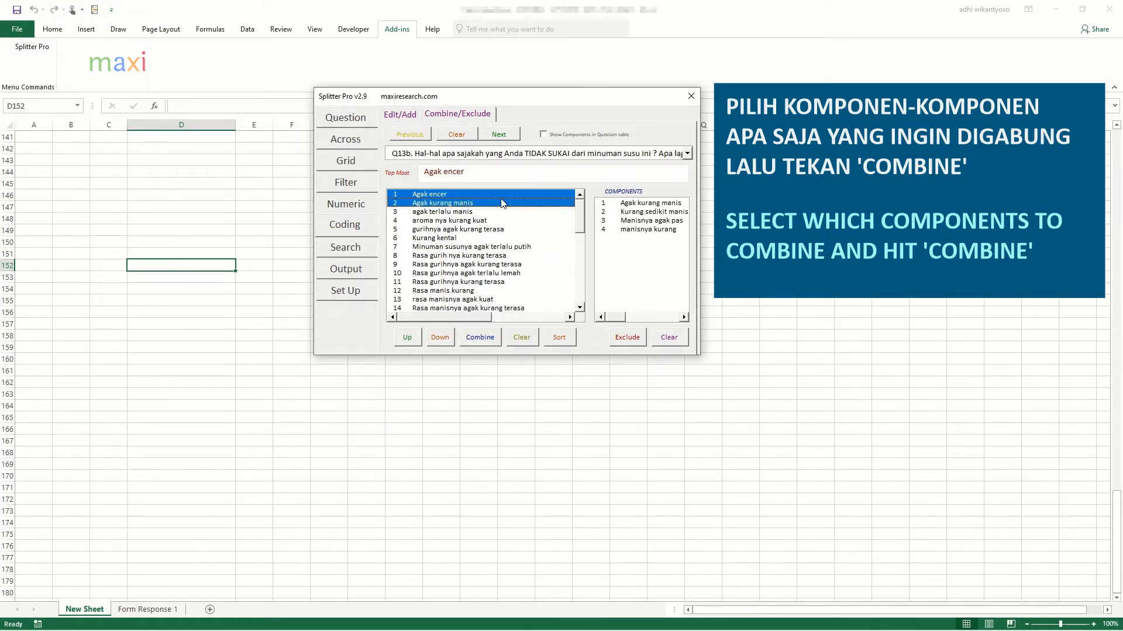
left_click(498, 195)
left_click(497, 203)
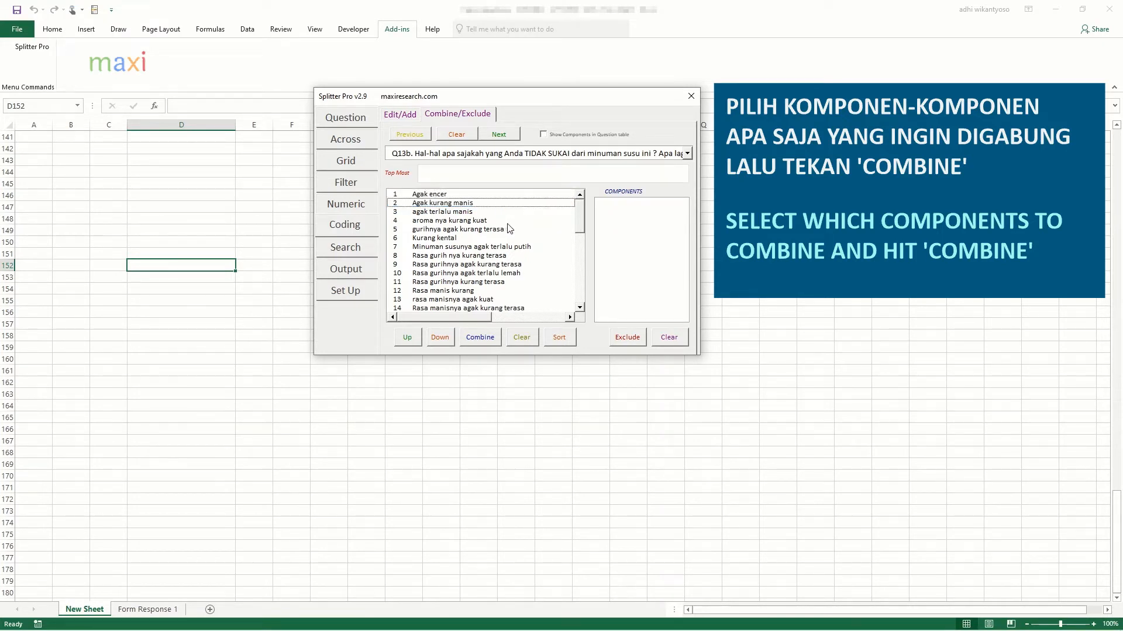
Add the four "Rasa gurihnya" components, including "Rasa gurih nya kurang terasa" and "Rasa gurihnya agak terlalu lemah", to the "gurihnya agak kurang terasa" group
left_click(529, 260)
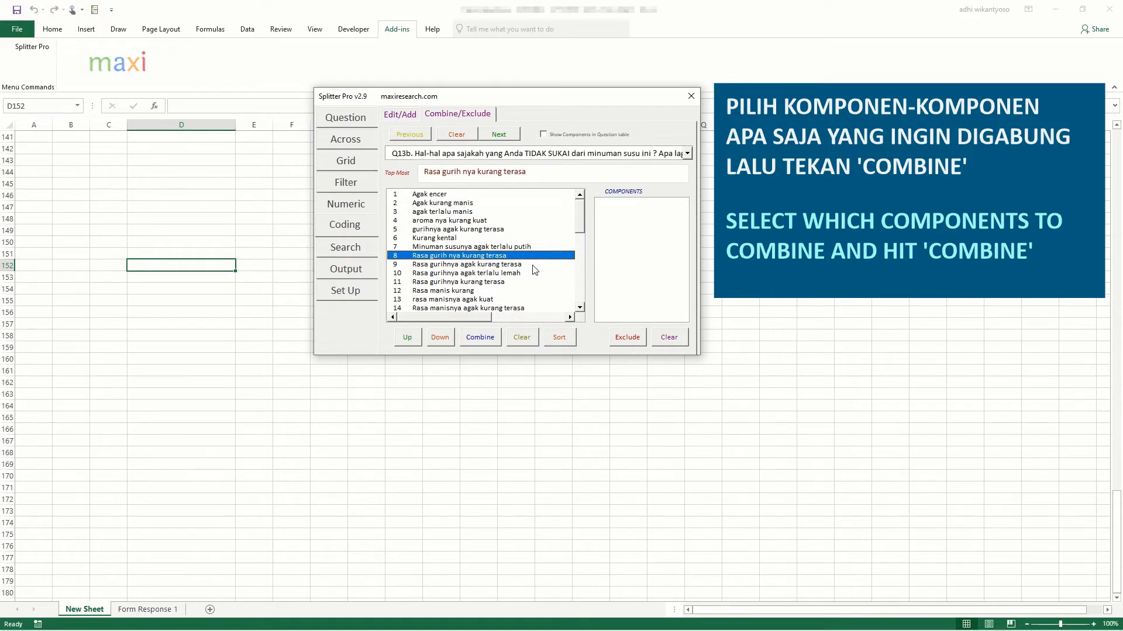
left_click(533, 265)
left_click(535, 273)
left_click(535, 281)
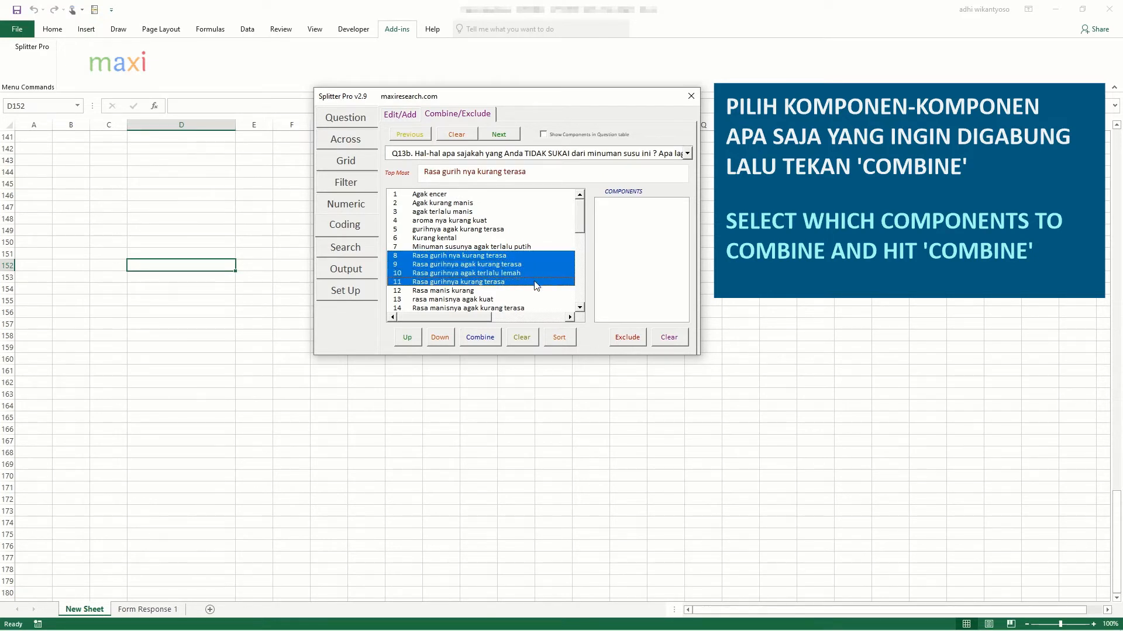
left_click(512, 230)
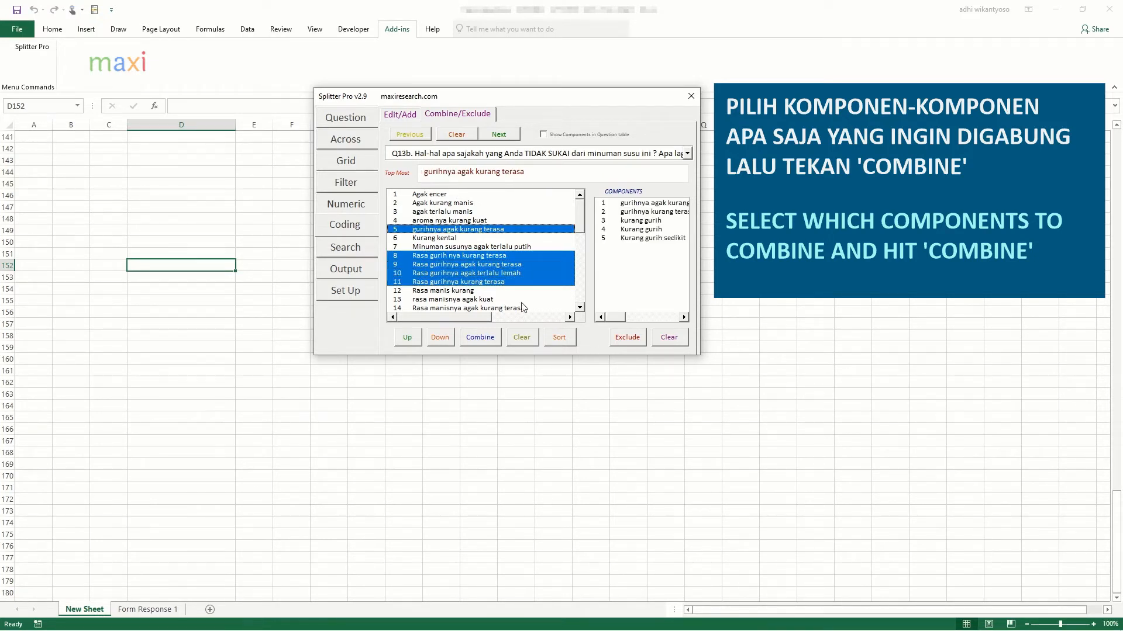
left_click(497, 340)
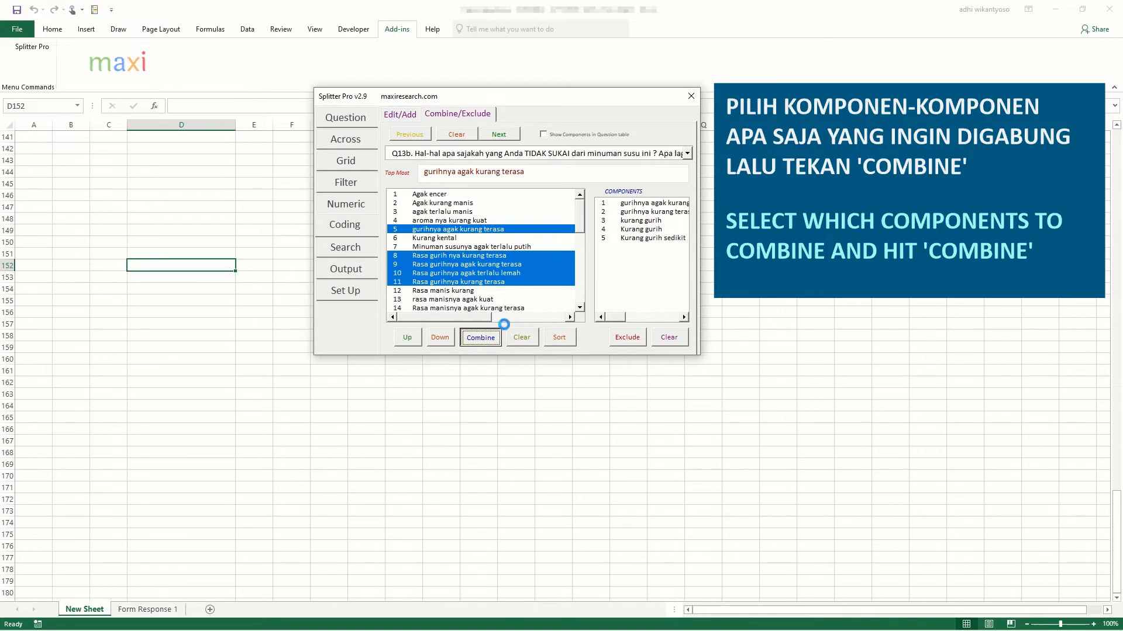
left_click(509, 230)
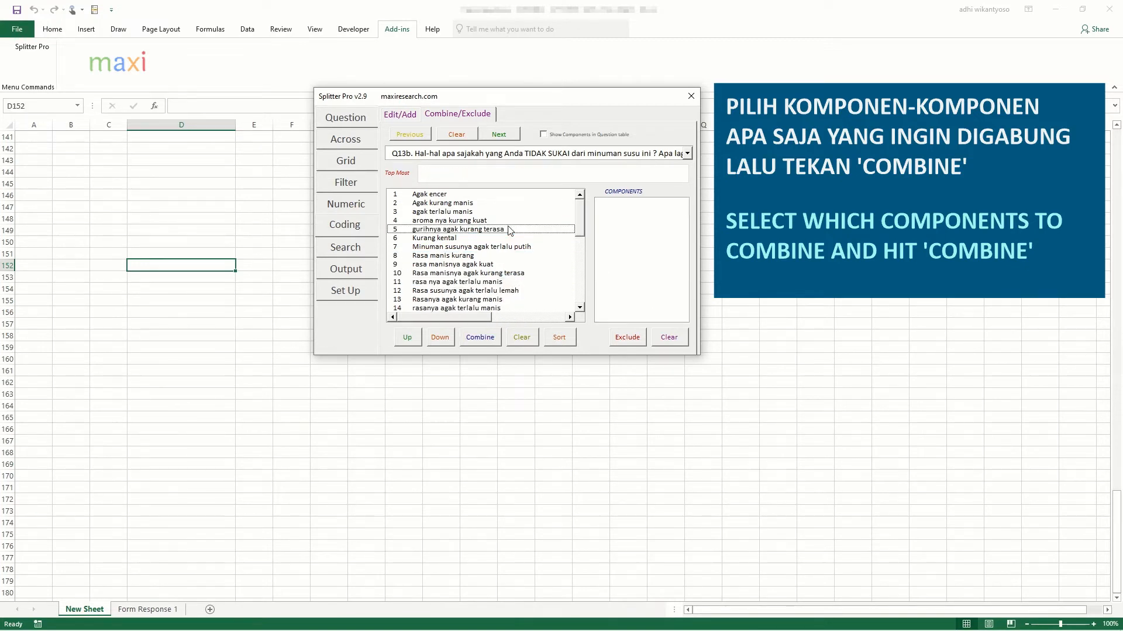
Add the component "rasa manisnya agak kuat" to the "agak terlalu manis" group
left_click(517, 264)
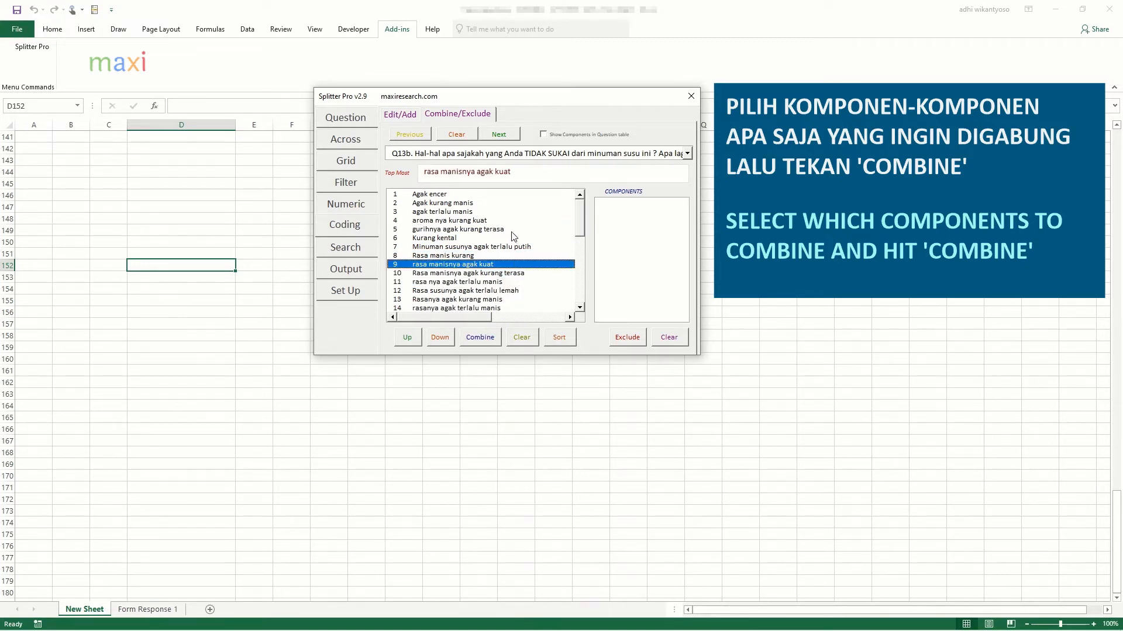
left_click(503, 213)
left_click(480, 337)
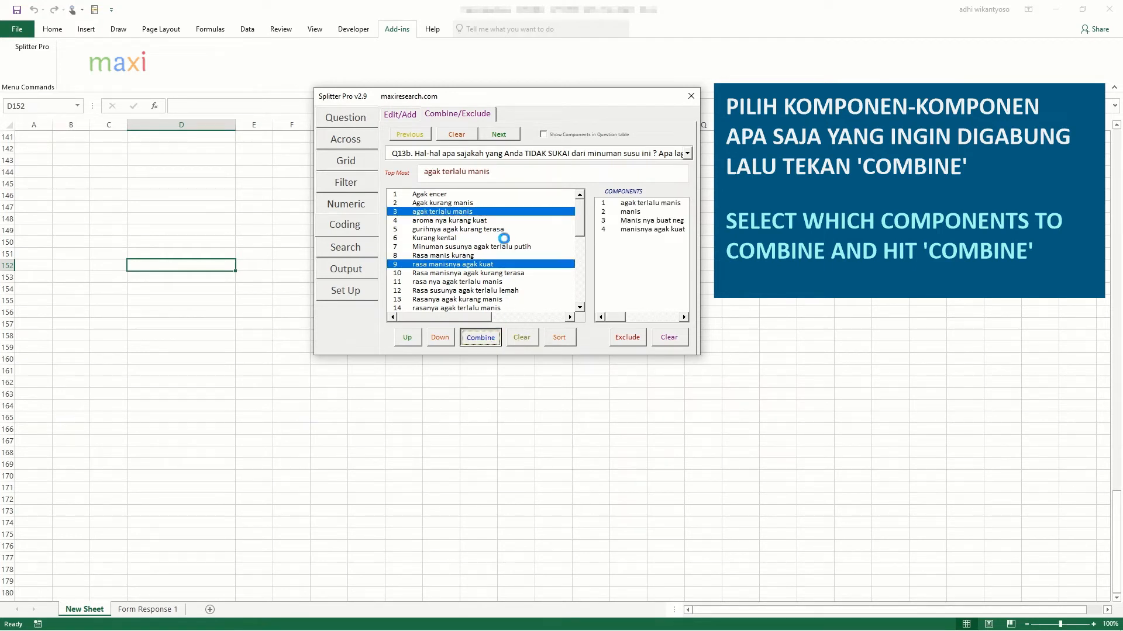
left_click(496, 212)
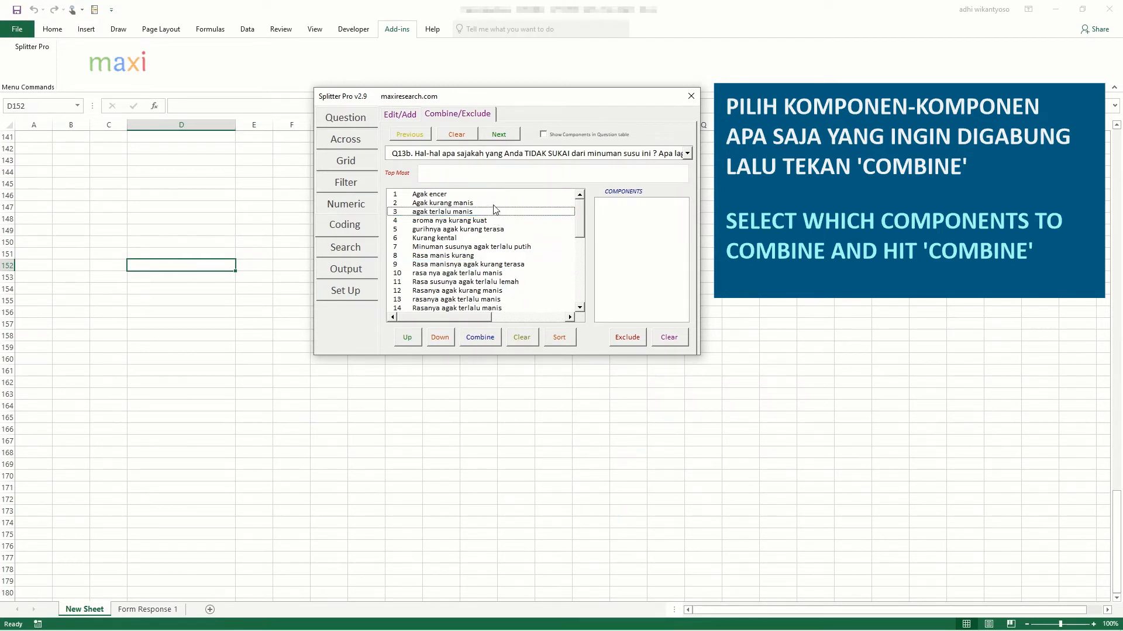
Add "Rasa manis kurang", "Rasa manisnya agak kurang terasa" and "Rasanya agak kurang manis" to the "Agak kurang manis" group
left_click(494, 205)
left_click(506, 264)
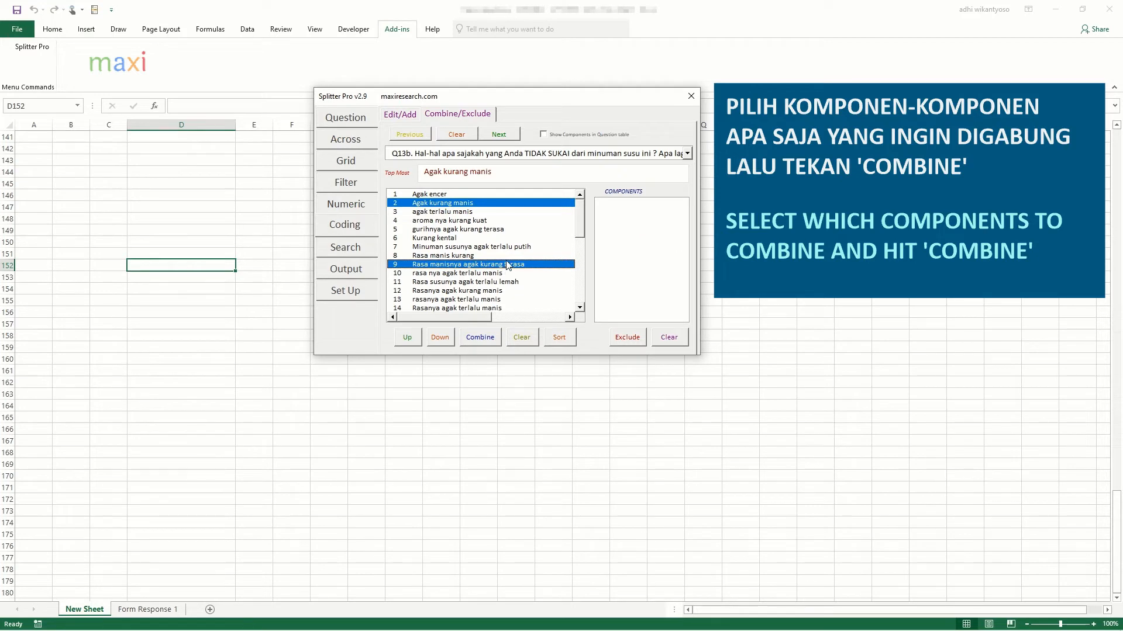
left_click(506, 257)
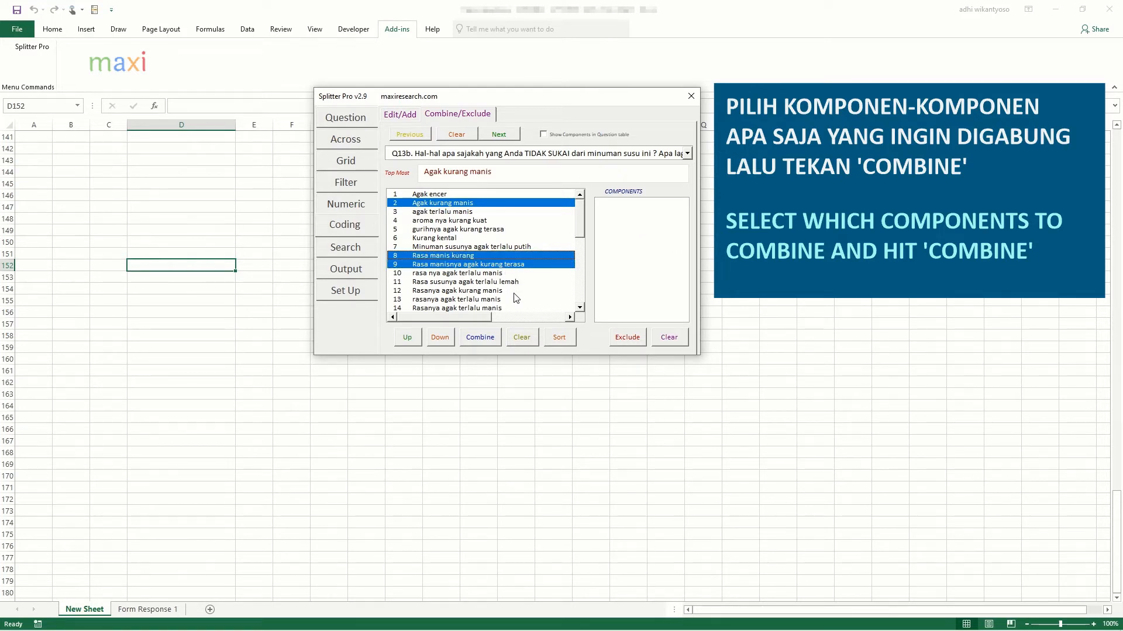
left_click(517, 291)
left_click(517, 300)
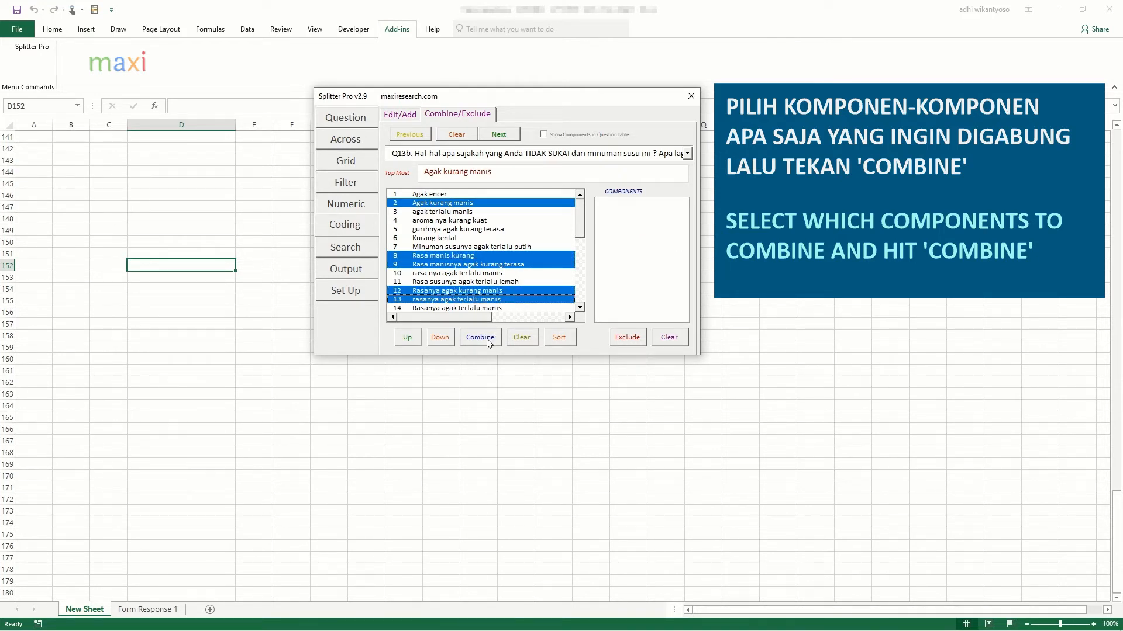
left_click(489, 340)
left_click(507, 299)
left_click(489, 336)
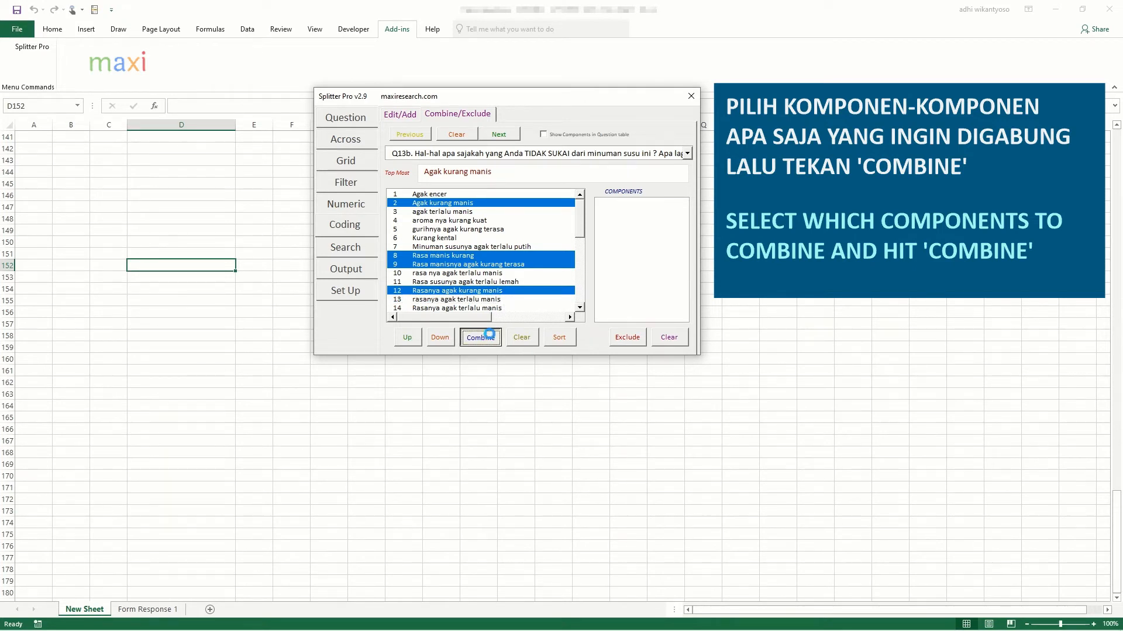
left_click(495, 205)
Add the lowercase and capitalized "Rasanya agak terlalu manis" components to the "agak terlalu manis" group
left_click(492, 213)
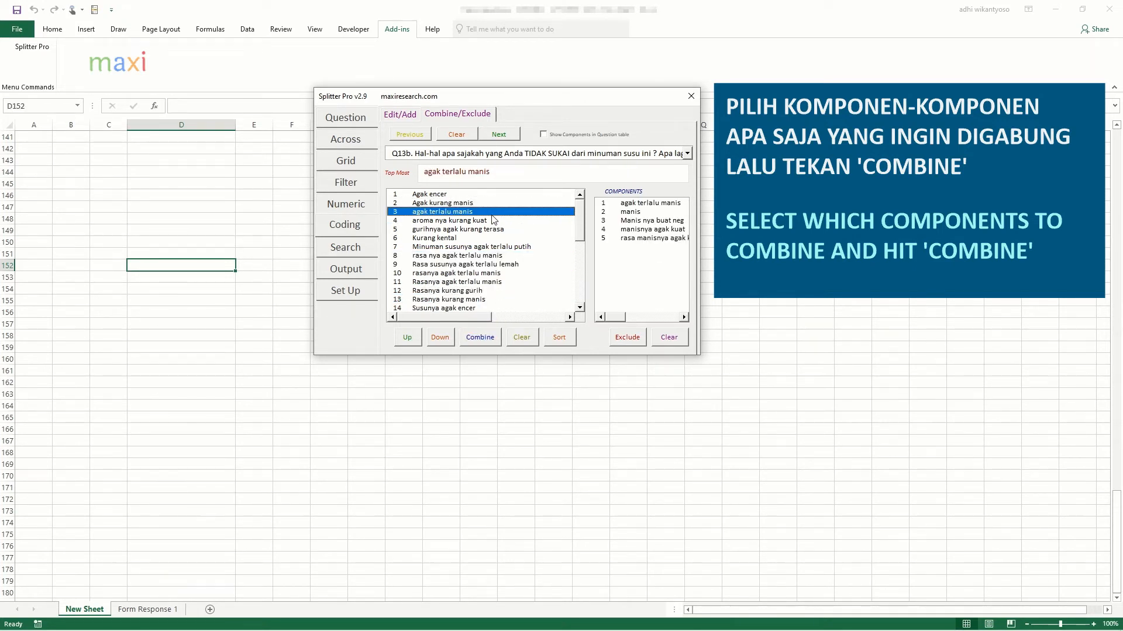
left_click(521, 273)
left_click(523, 282)
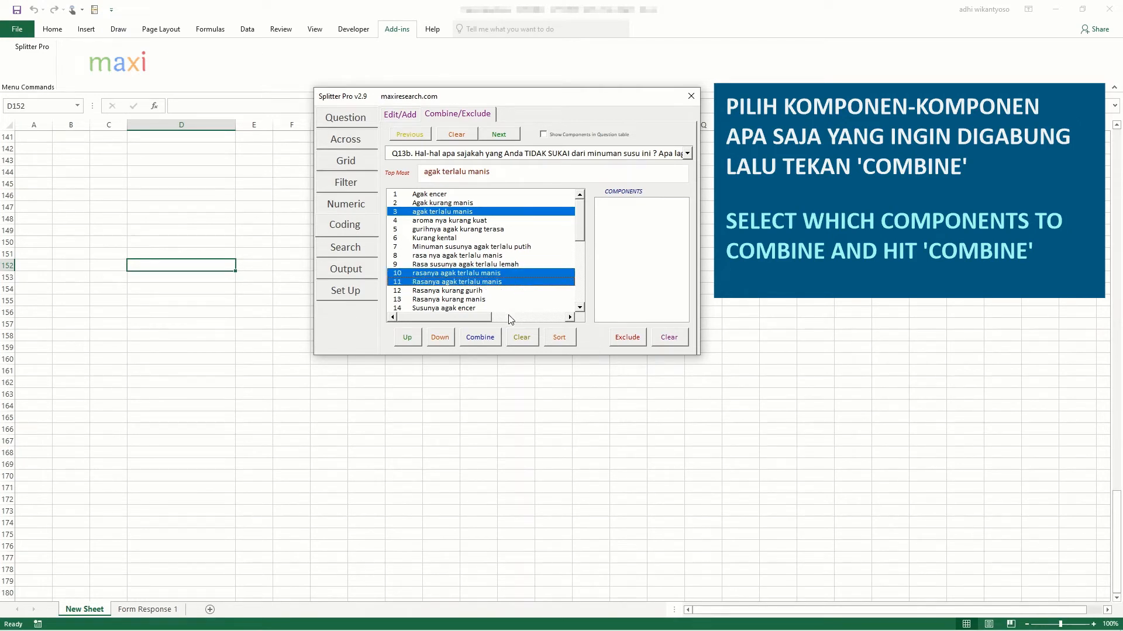
left_click(485, 344)
left_click(496, 213)
Add the component "Rasanya kurang manis" to the "Agak kurang manis" group
left_click(494, 203)
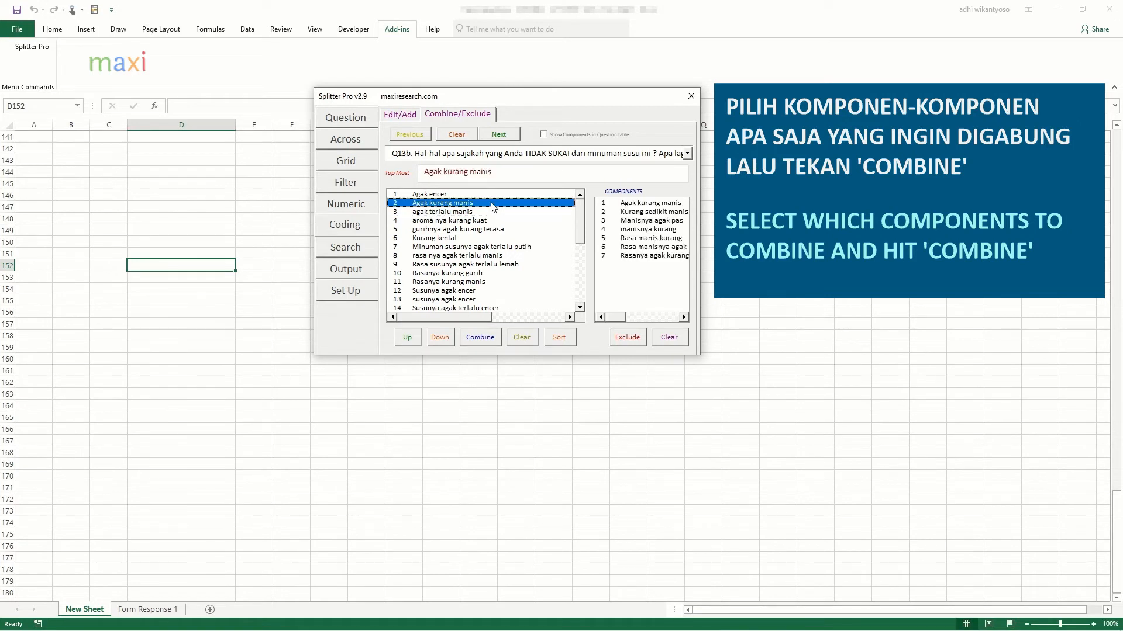
left_click(502, 282)
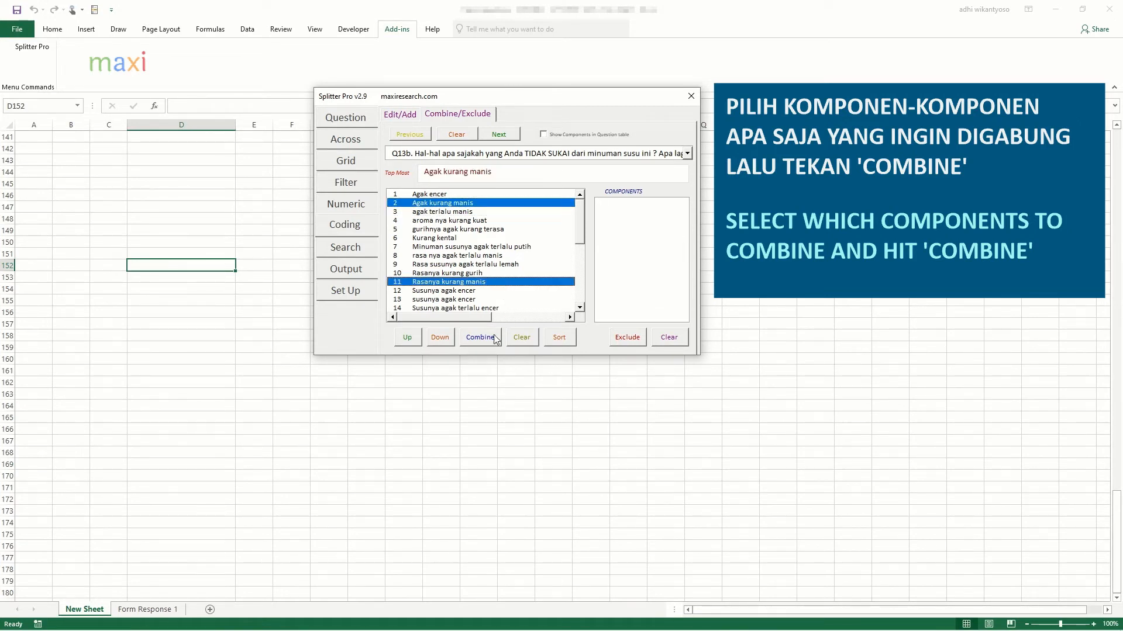
left_click(489, 344)
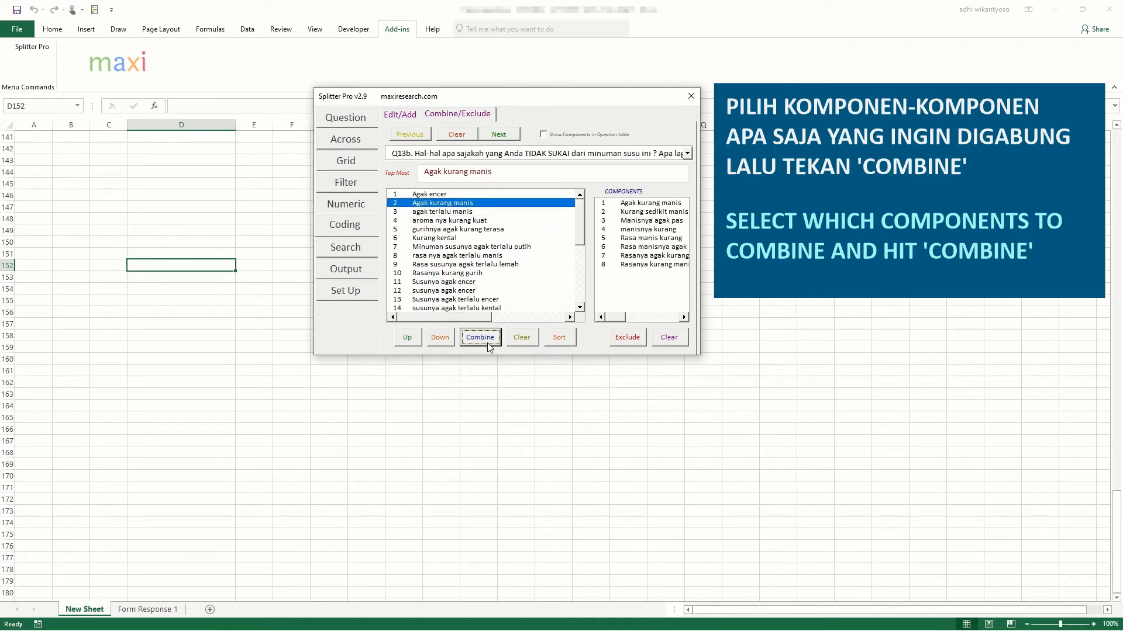
left_click(478, 202)
Add both "Susunya agak encer" variants and "Susunya agak terlalu encer" to the "Agak encer" group
left_click(478, 197)
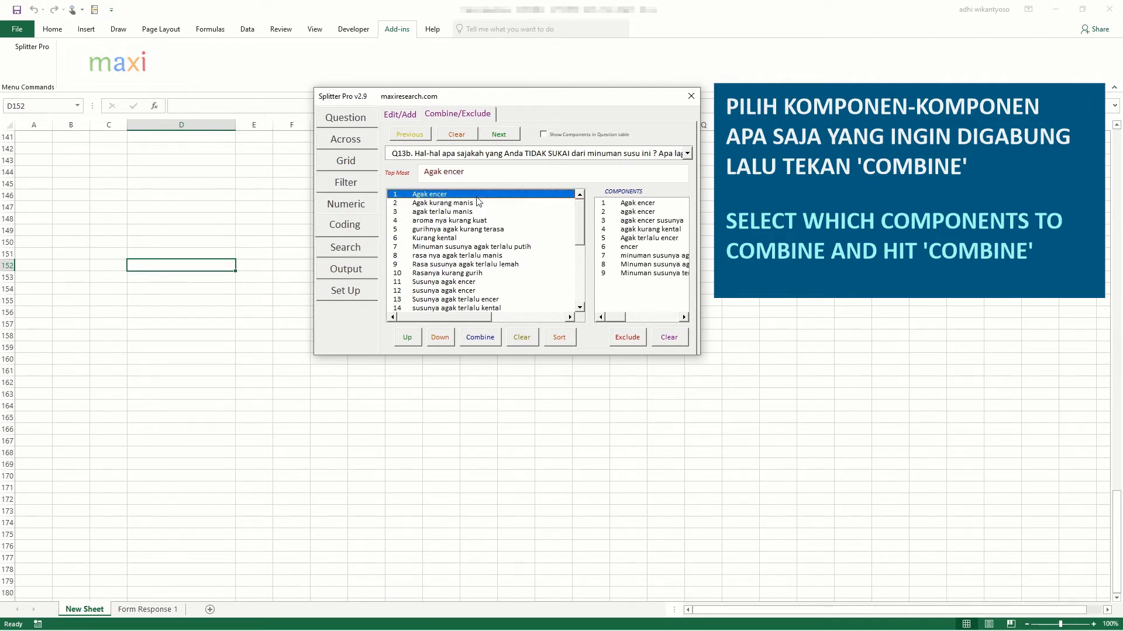
left_click(503, 282)
left_click(505, 291)
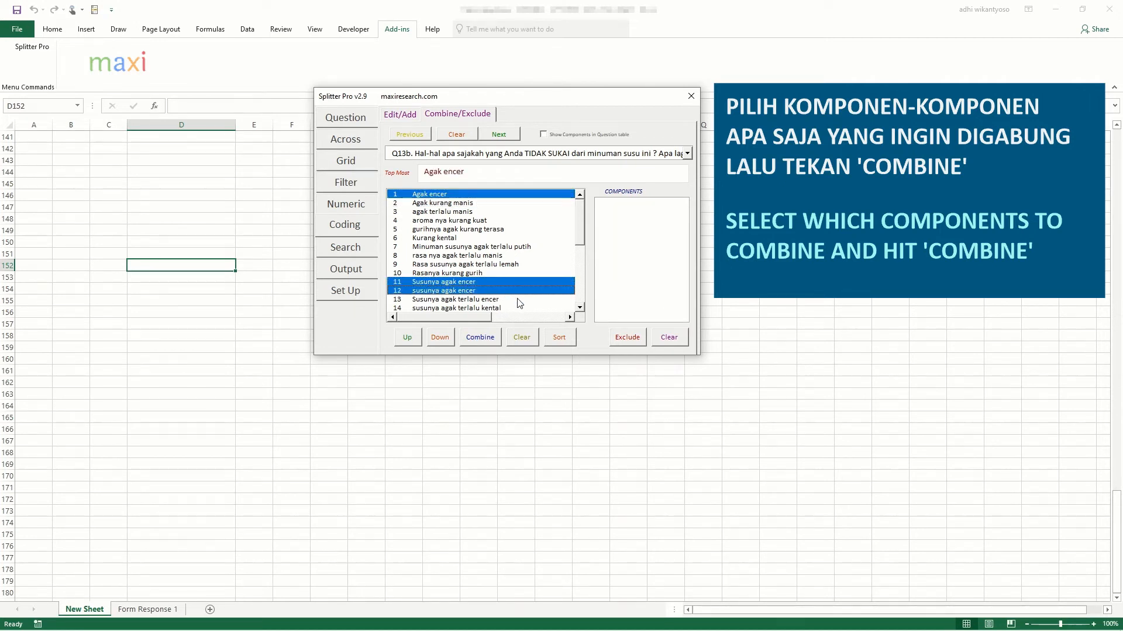
left_click(519, 299)
left_click(485, 339)
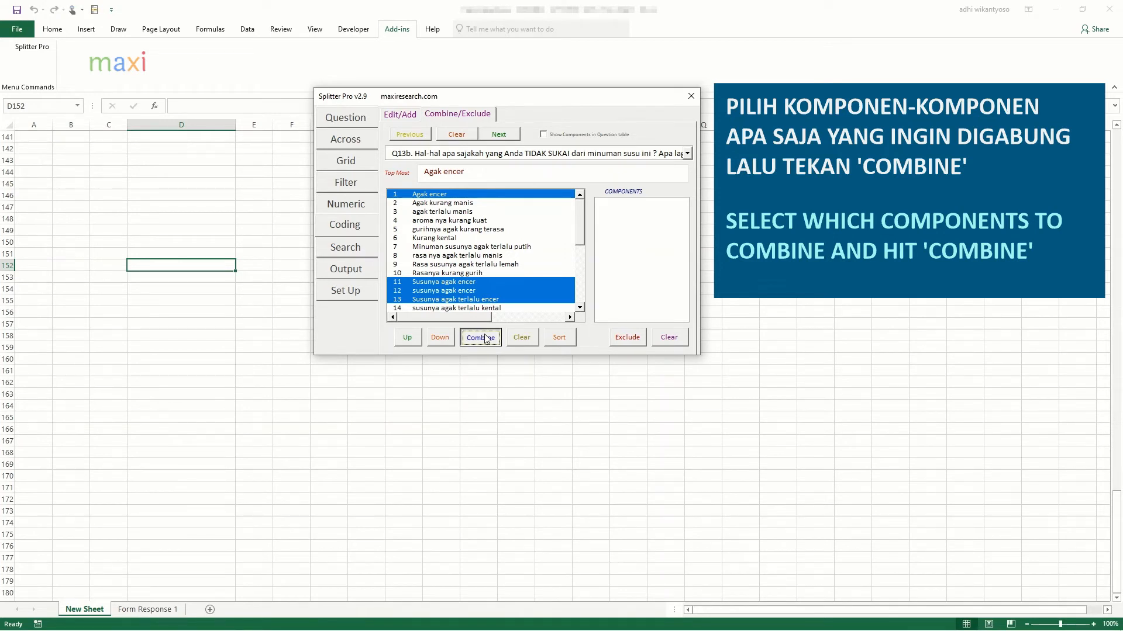
left_click(485, 339)
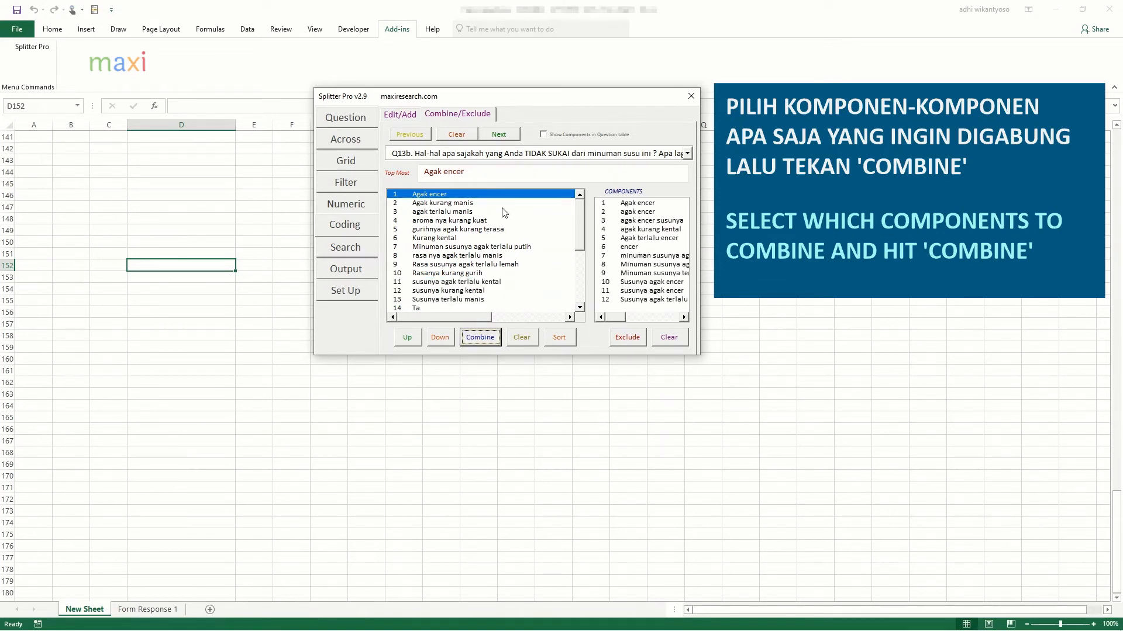
Add the component "susunya kurang kental" to the "Agak encer" group
left_click(506, 296)
left_click(480, 337)
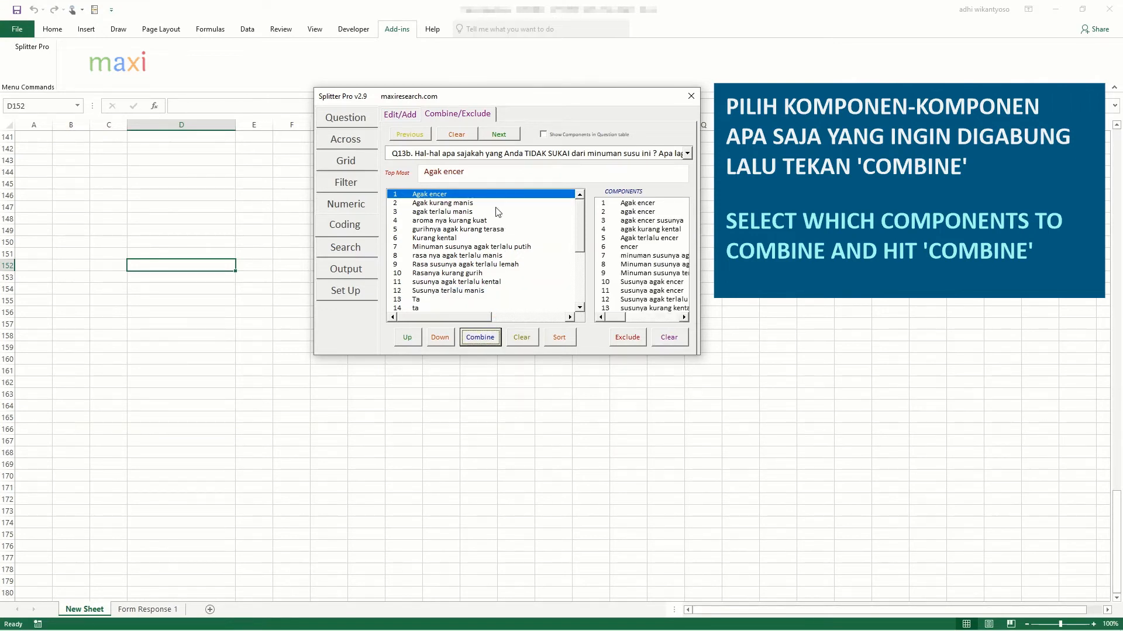
left_click(496, 195)
Add the component "Susunya terlalu manis" to the "agak terlalu manis" group
left_click(498, 213)
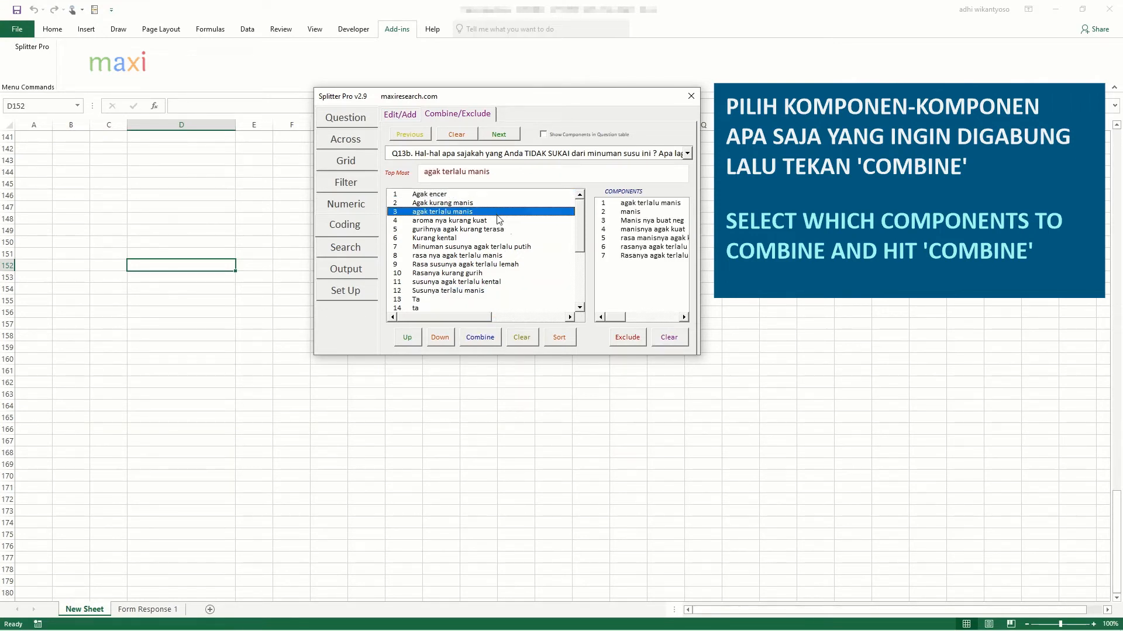
left_click(511, 295)
left_click(490, 338)
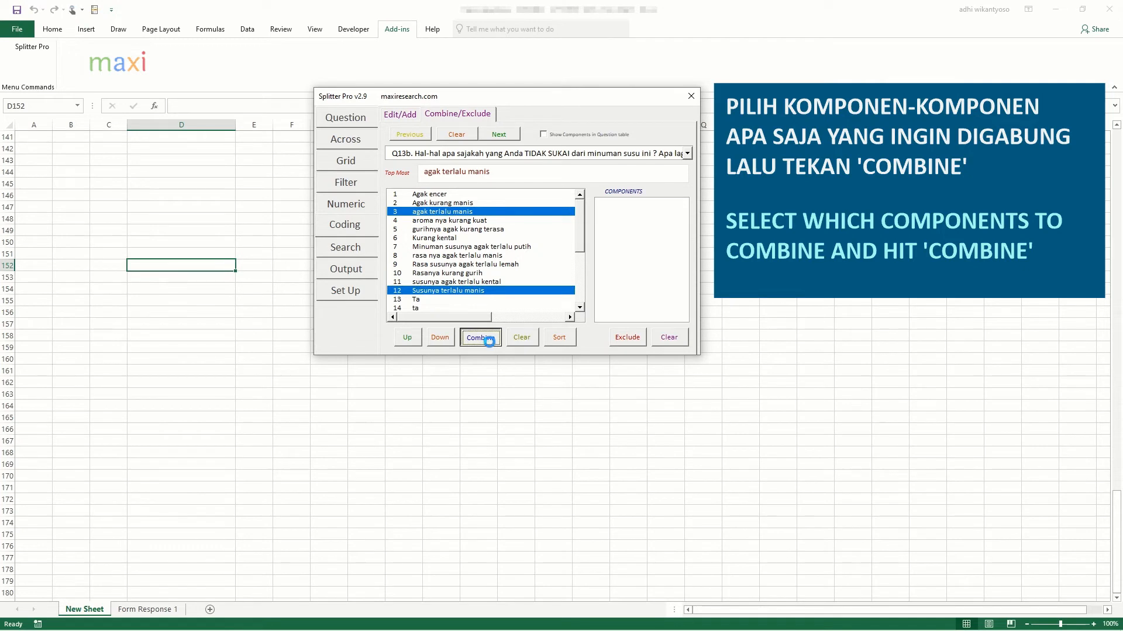
left_click(504, 213)
Combine the "Ta" and "ta" components into one group
left_click(503, 292)
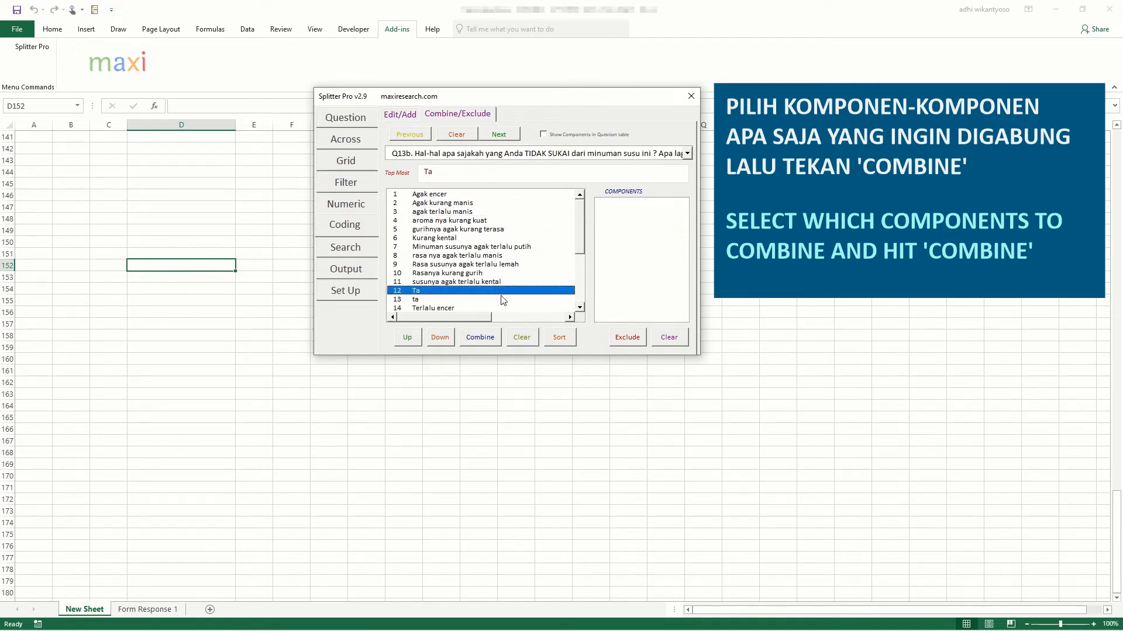
left_click(501, 300)
left_click(483, 340)
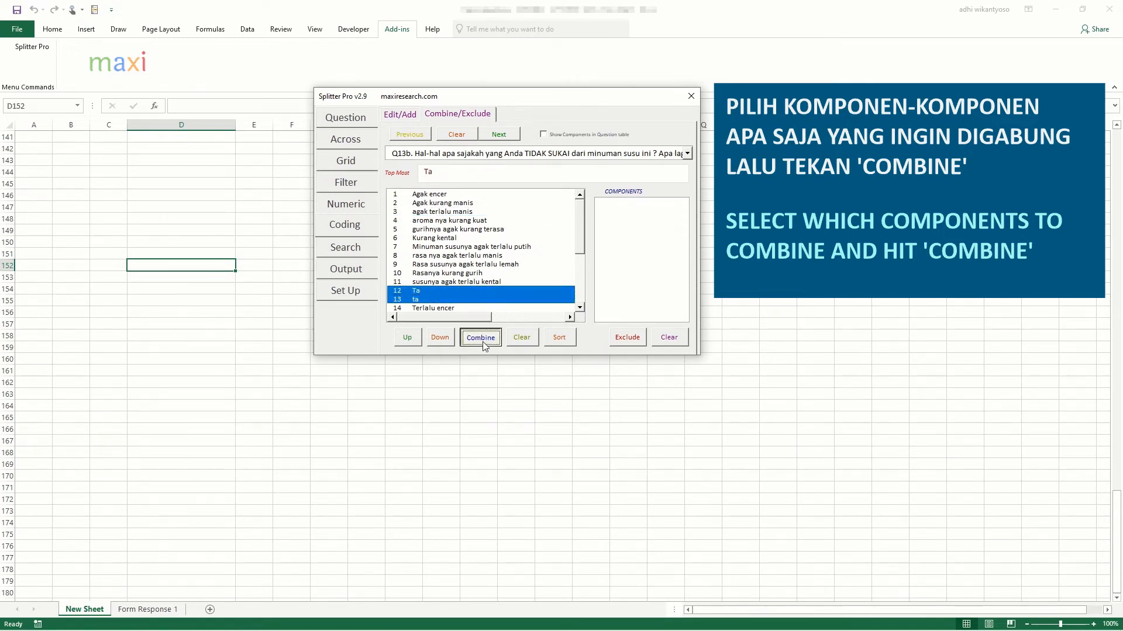
left_click(493, 284)
left_click(491, 282)
left_click(490, 291)
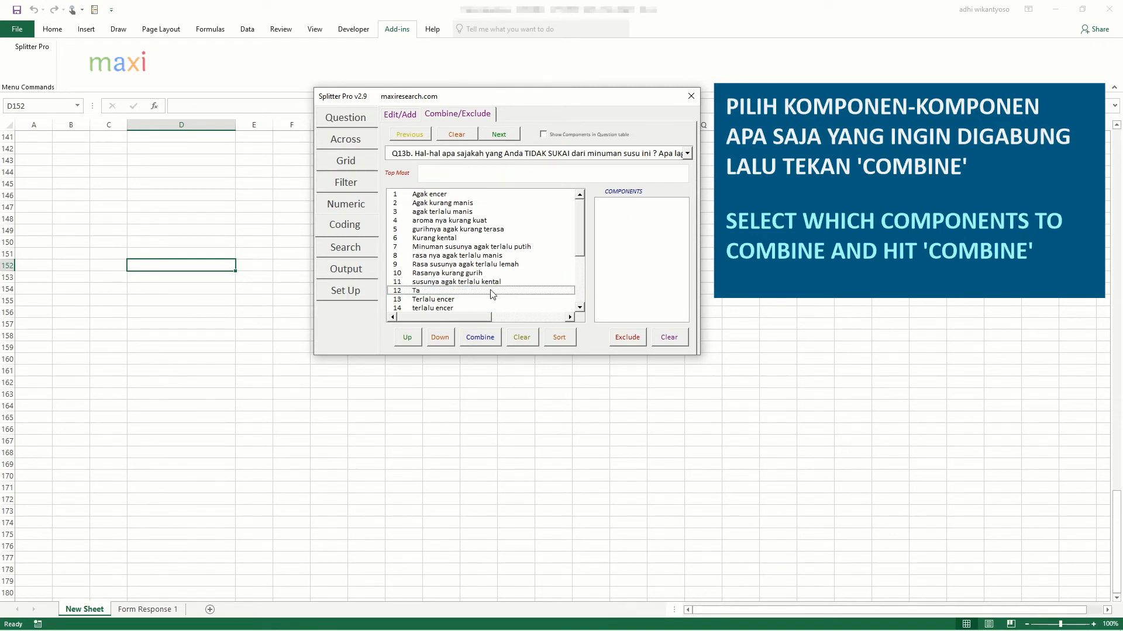
Add the capitalized and lowercase "Terlalu encer" components to the "Agak encer" group
left_click(489, 300)
left_click(490, 308)
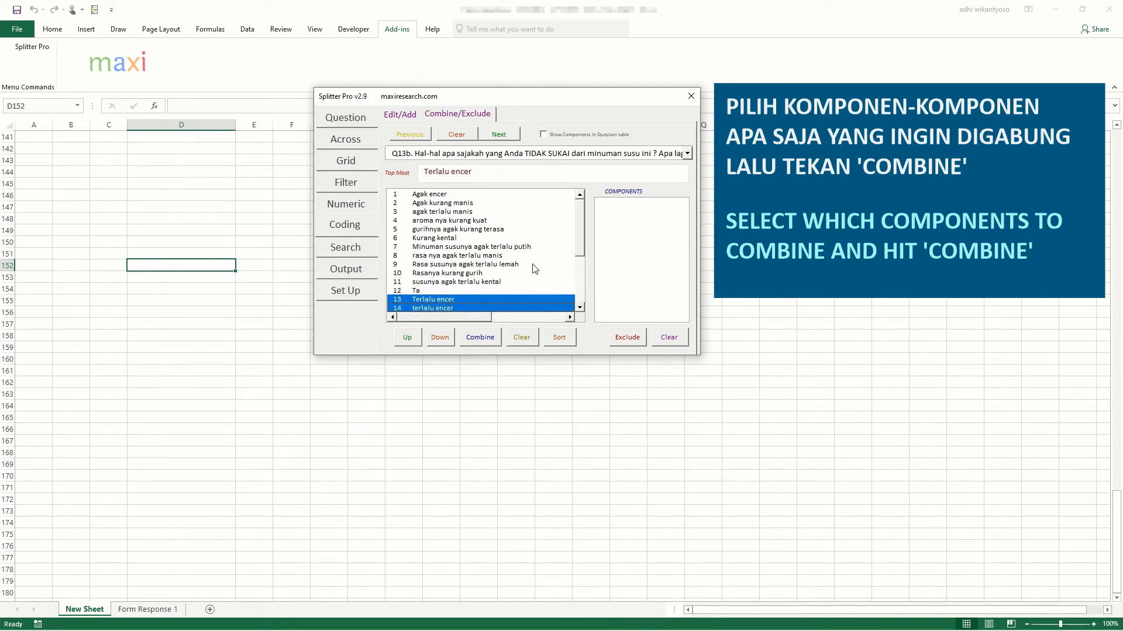
left_click(507, 195)
left_click(581, 307)
left_click(580, 308)
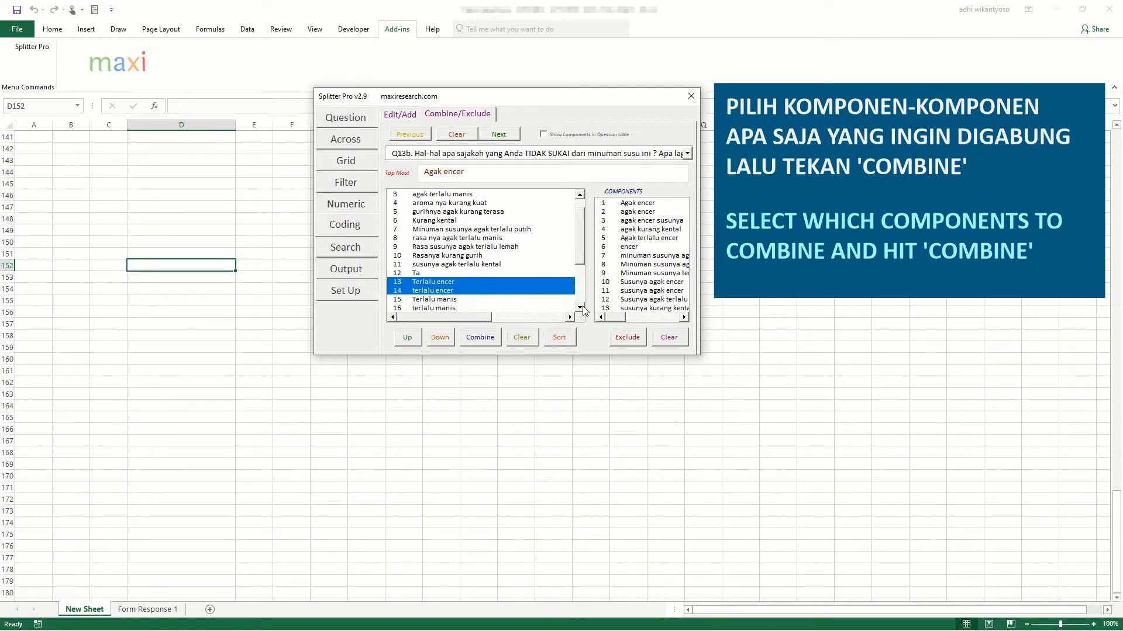
left_click(480, 337)
left_click(484, 290)
left_click(478, 290)
left_click(486, 338)
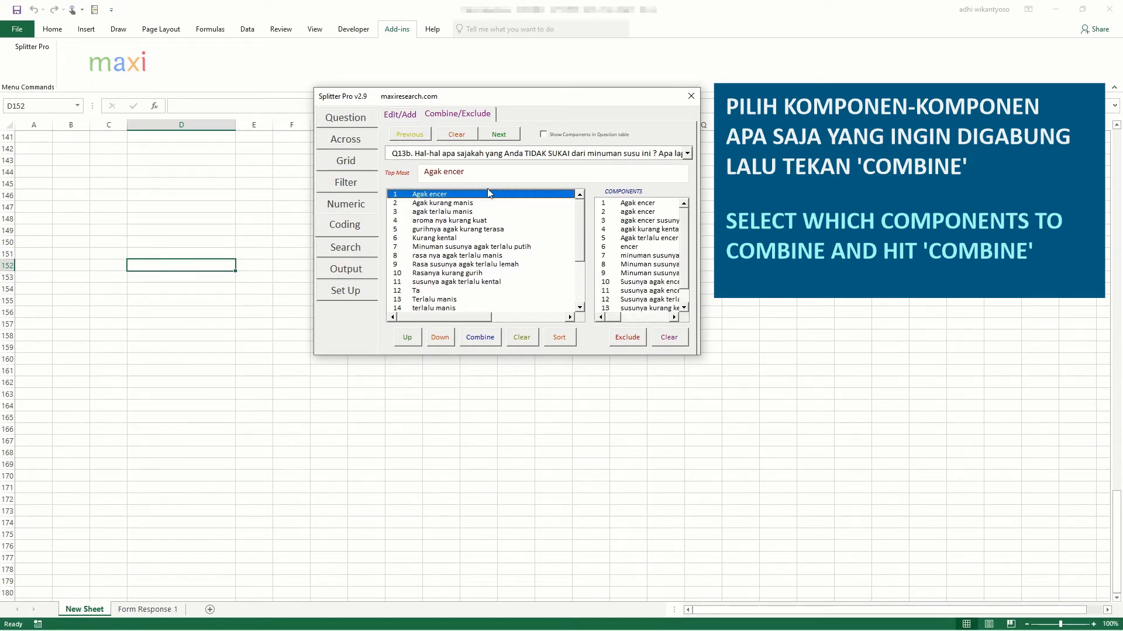
Add the capitalized and lowercase "Terlalu manis" components to the "agak terlalu manis" group and clear the selection
left_click(490, 212)
left_click(583, 265)
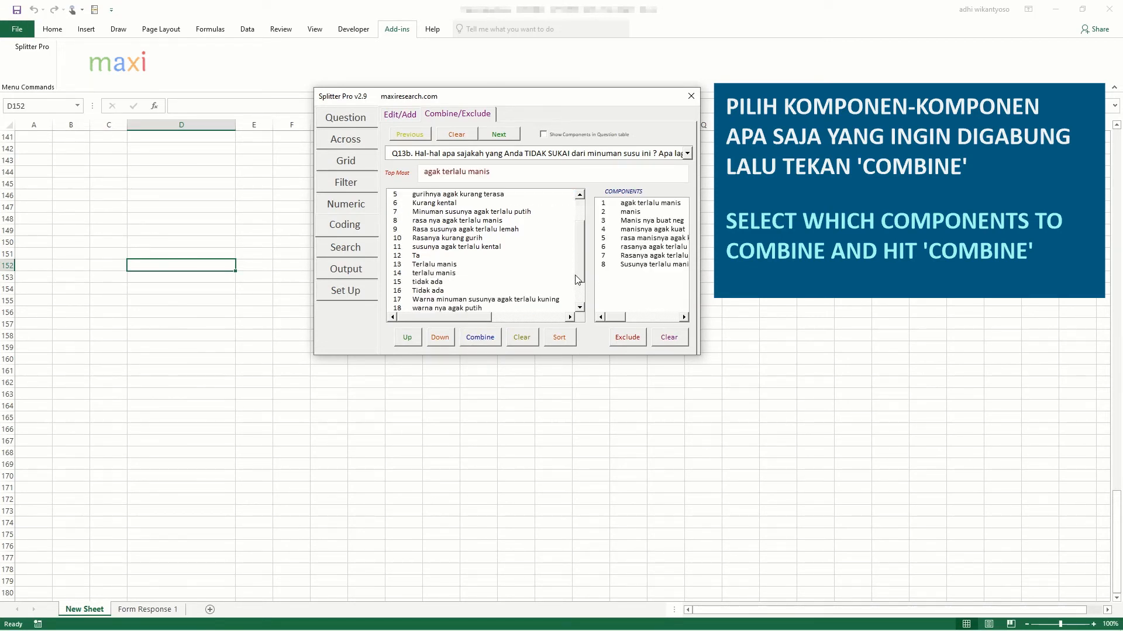
left_click(529, 264)
left_click(526, 273)
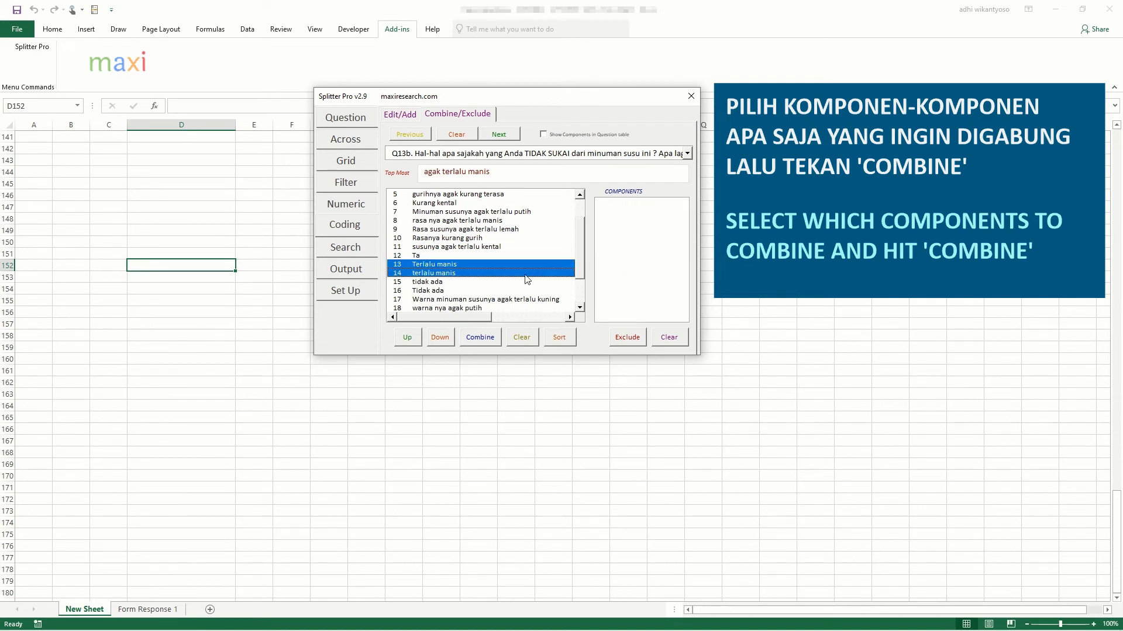
left_click(493, 337)
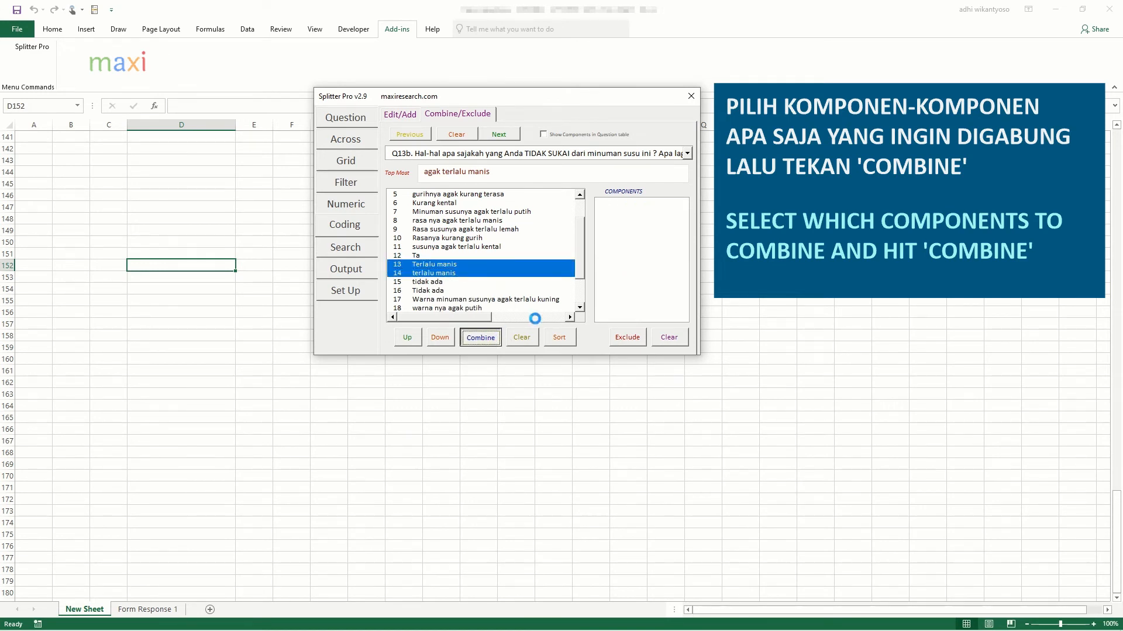
left_click(582, 204)
left_click(548, 206)
left_click(543, 211)
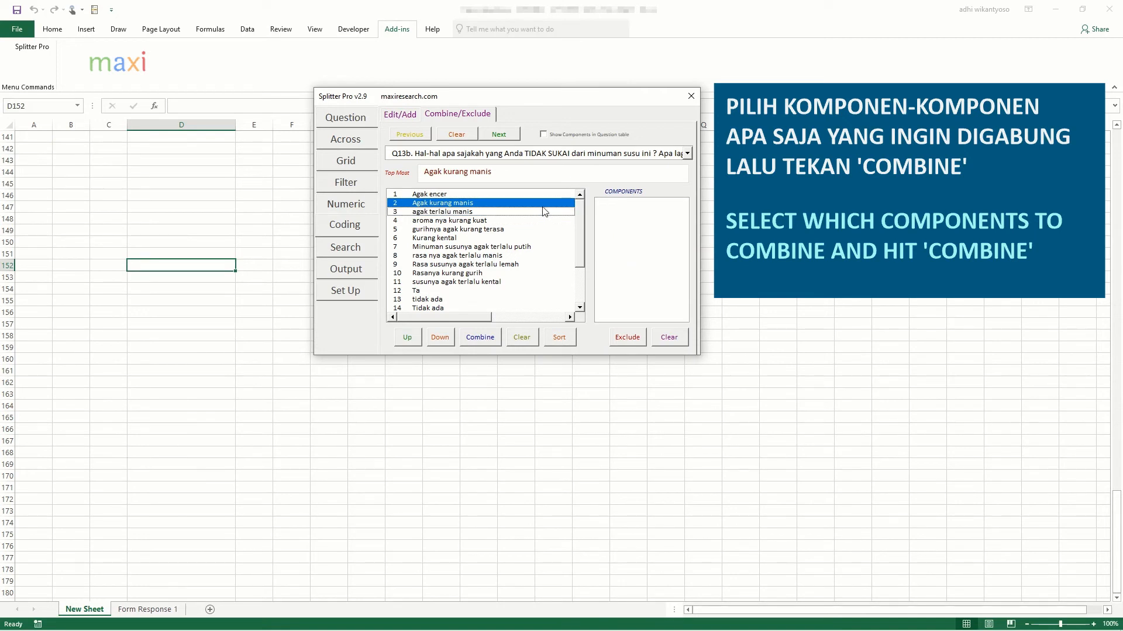
left_click(542, 205)
Reorder "tidak ada" above "Ta" and combine "tidak ada", "Ta" and "Tidak ada" into one group headed by "tidak ada"
left_click(494, 299)
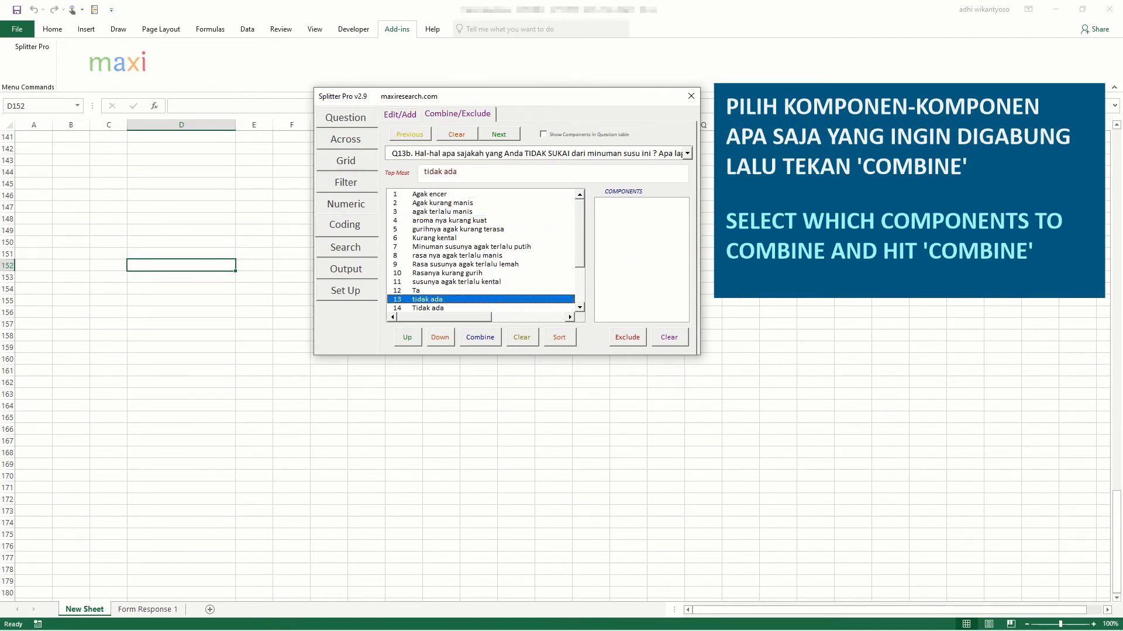
left_click(408, 338)
left_click(476, 300)
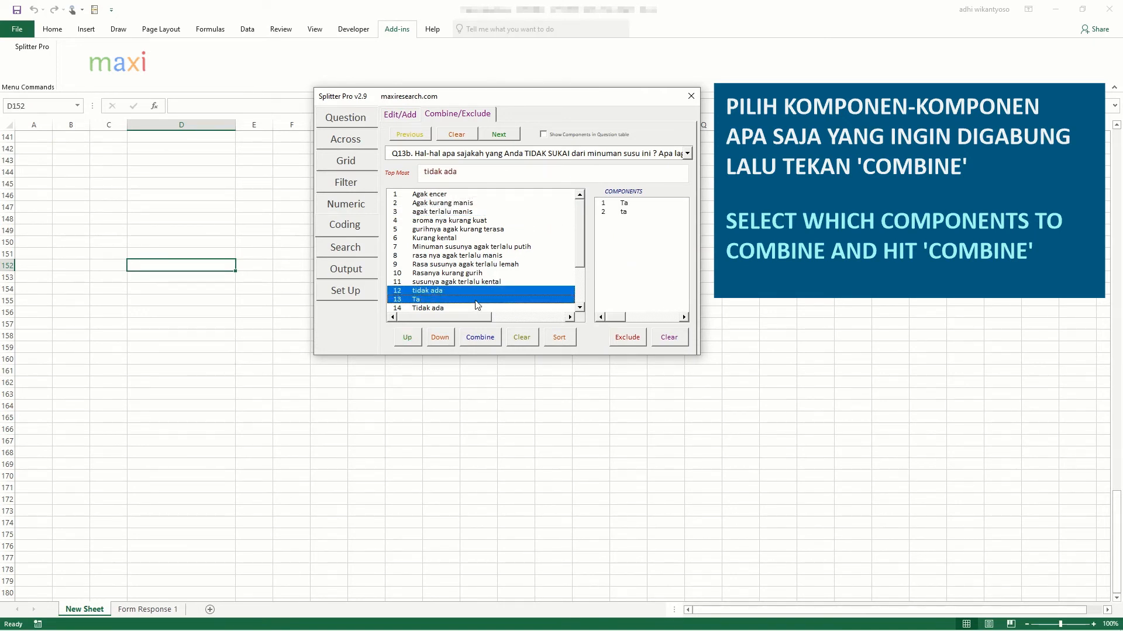
left_click(473, 309)
scroll(580, 308, "down", 7)
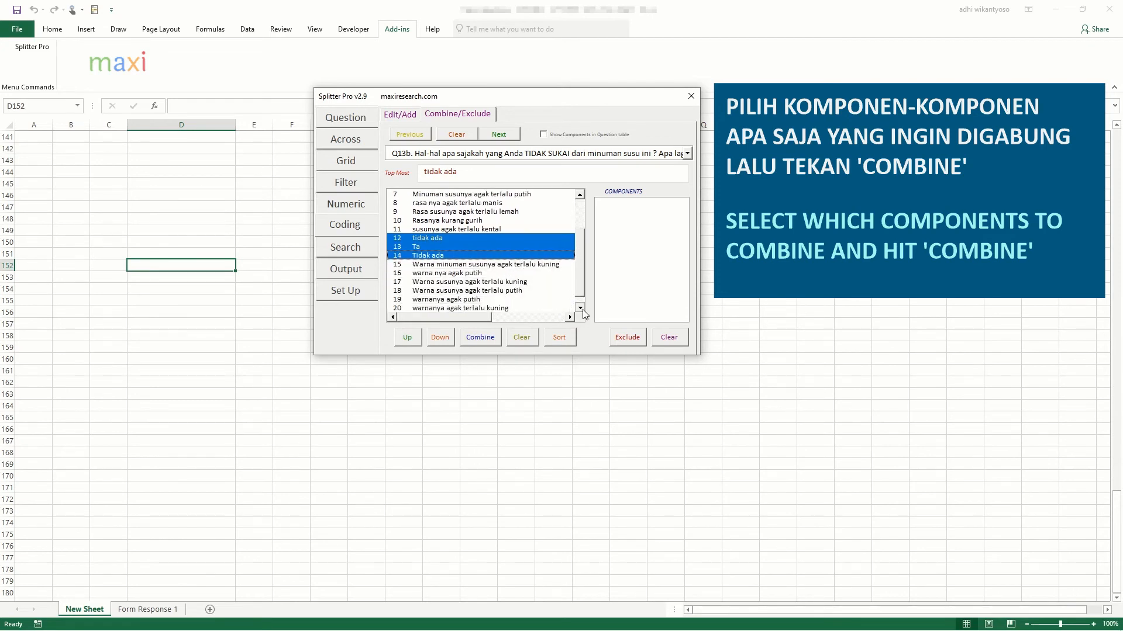
left_click(478, 346)
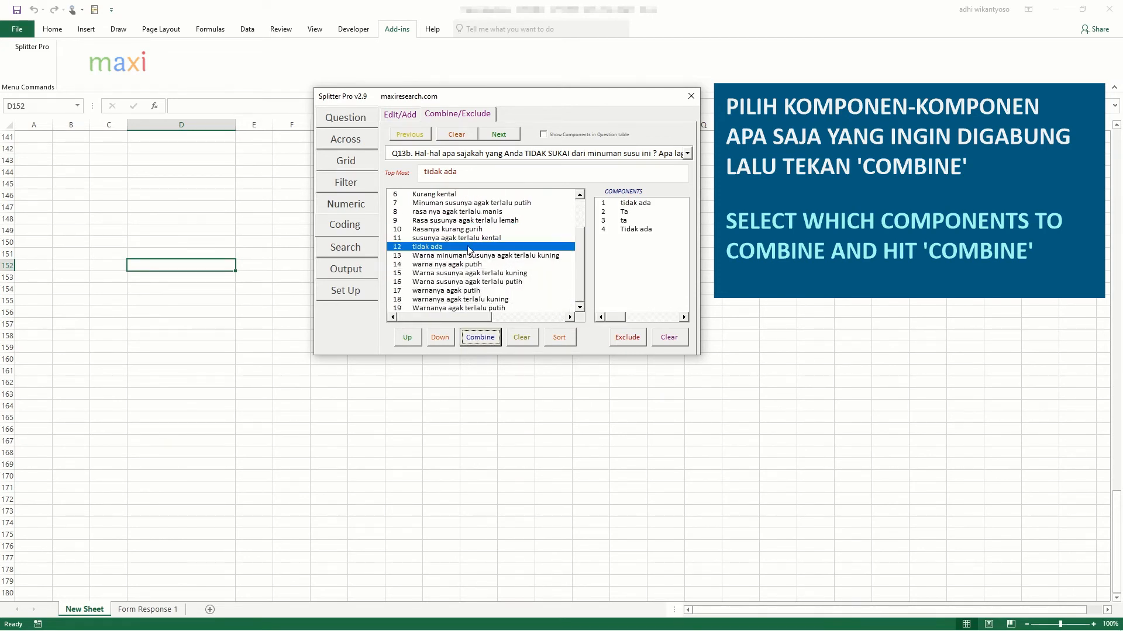
left_click(468, 246)
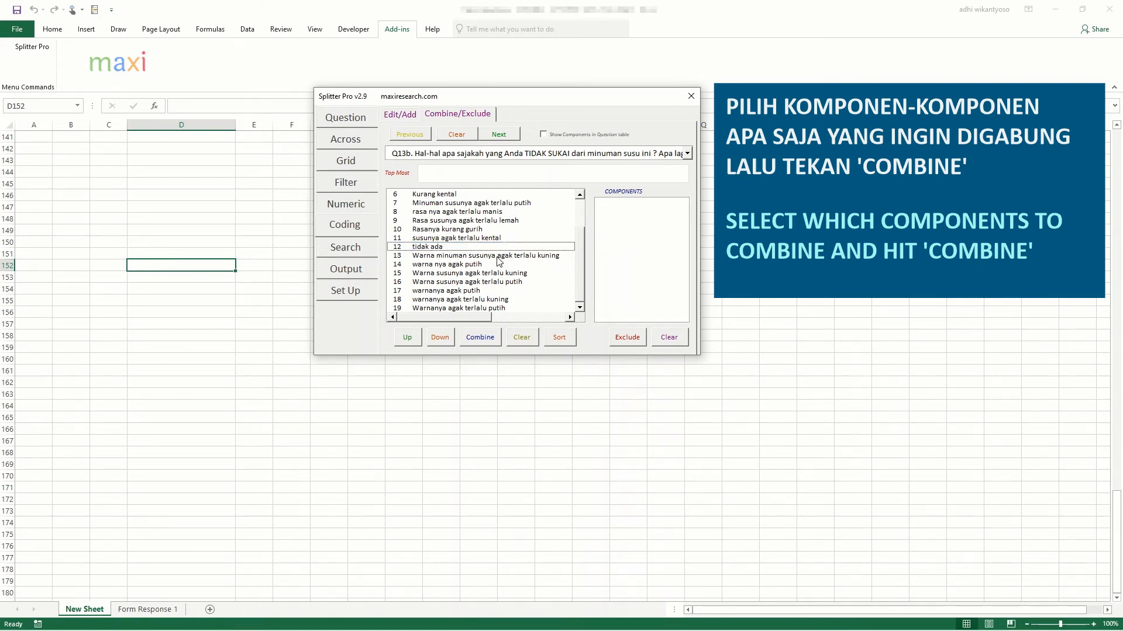
Combine "Warna minuman susunya agak terlalu kuning", "Warna susunya agak terlalu kuning" and "warnanya agak terlalu kuning" into one group
left_click(523, 274)
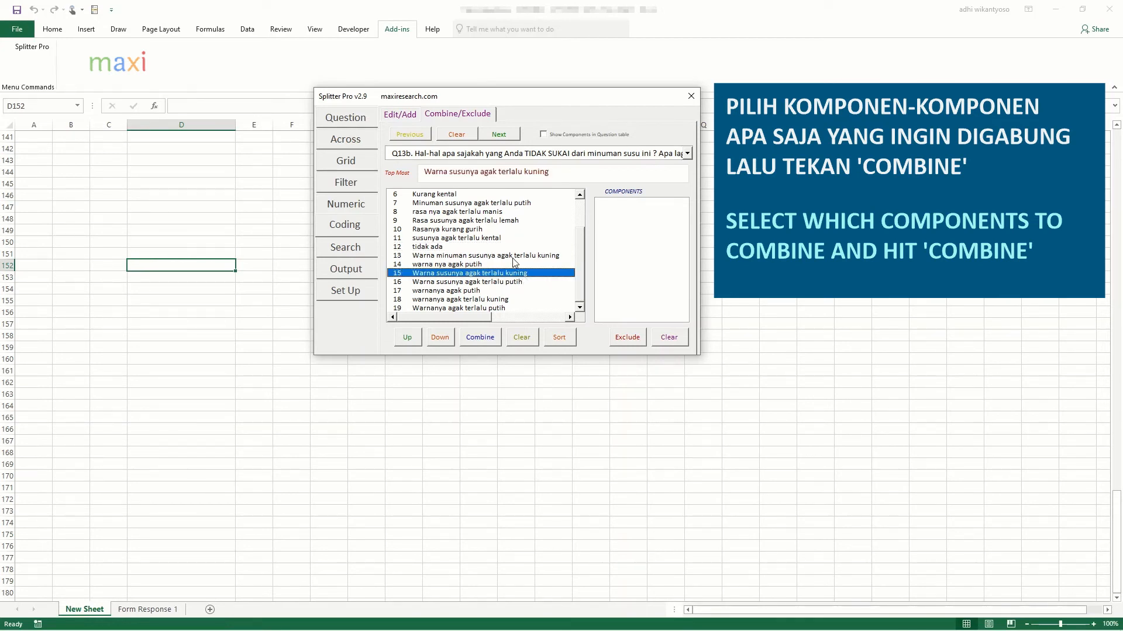
left_click(515, 256)
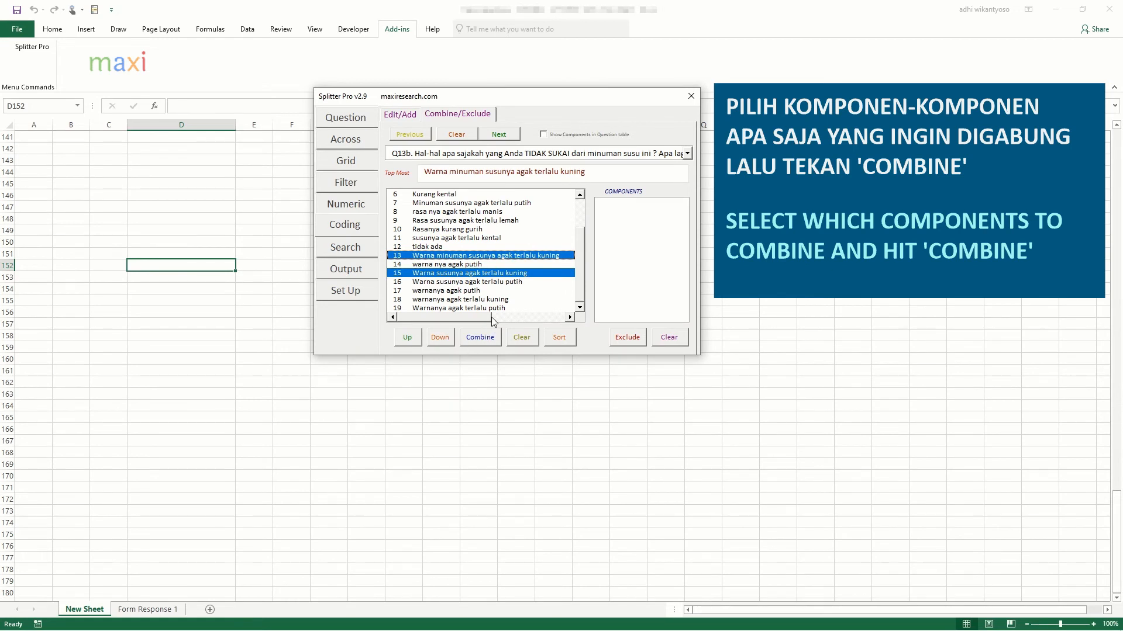
left_click(497, 301)
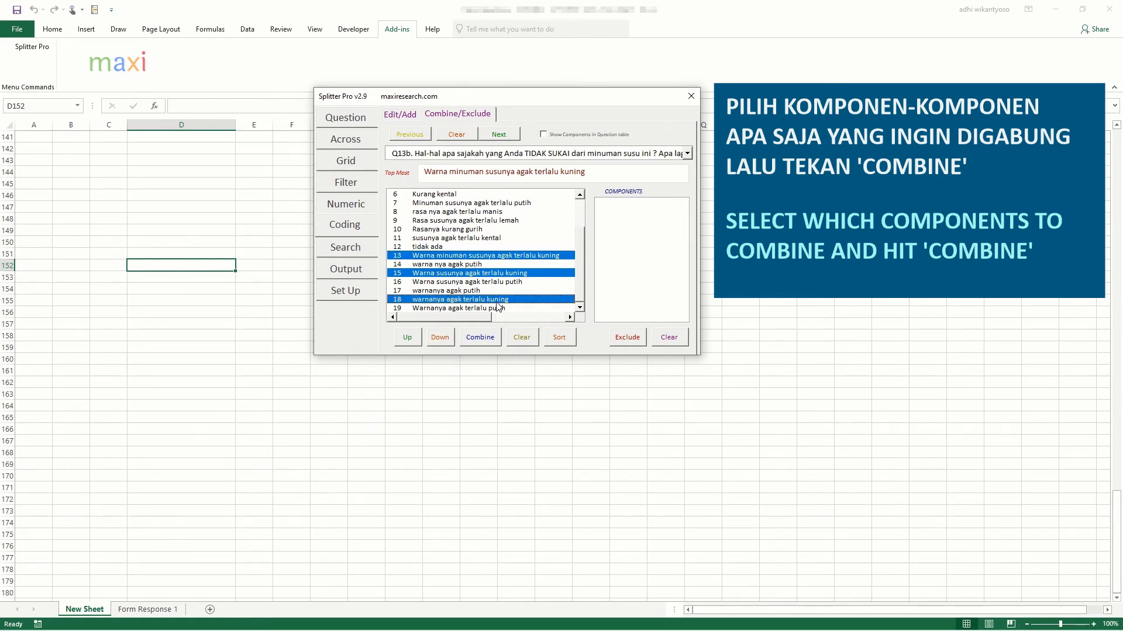
left_click(480, 338)
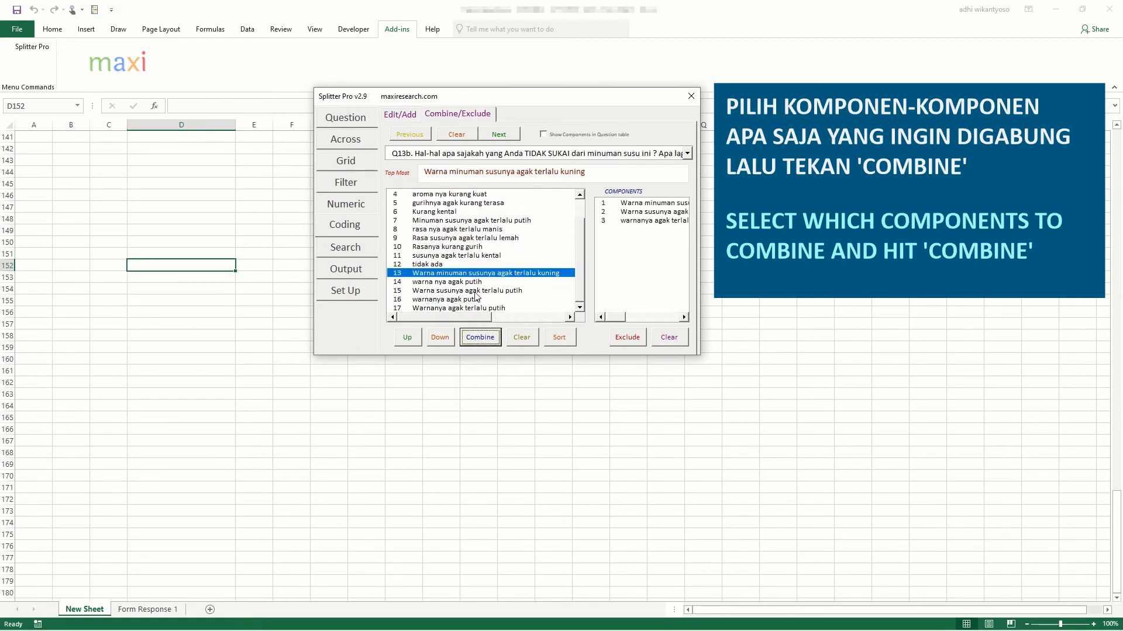
left_click(474, 276)
Combine "warna nya agak putih", "Warna susunya agak terlalu putih", "warnanya agak putih" and "Warnanya agak terlalu putih" into one group
left_click(483, 283)
left_click(541, 292)
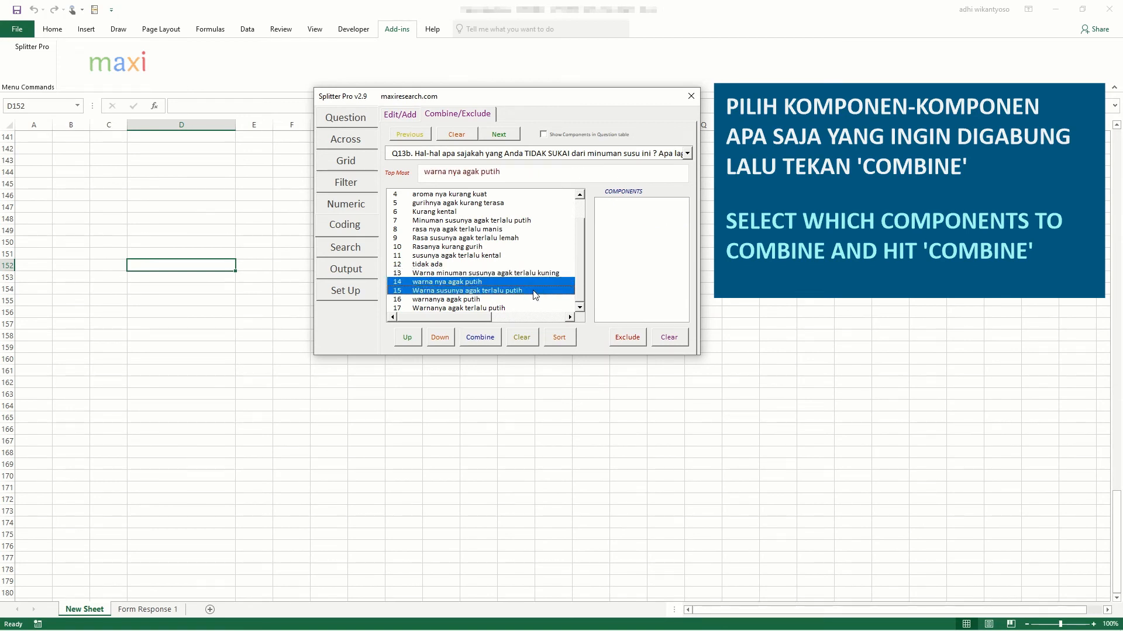
left_click(533, 300)
left_click(531, 308)
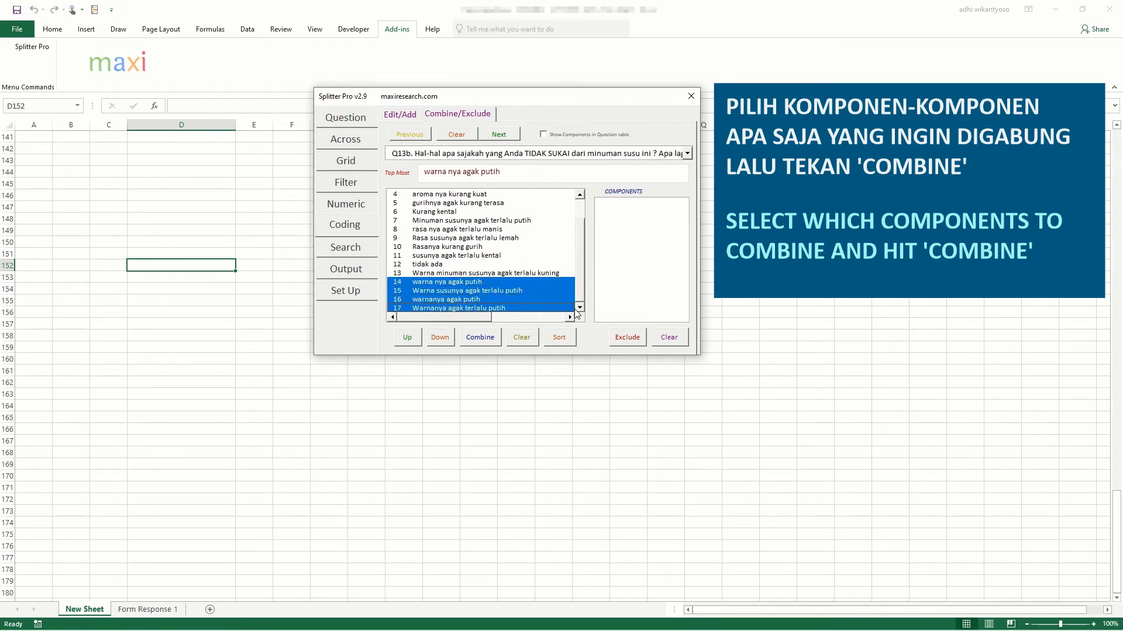
left_click(479, 338)
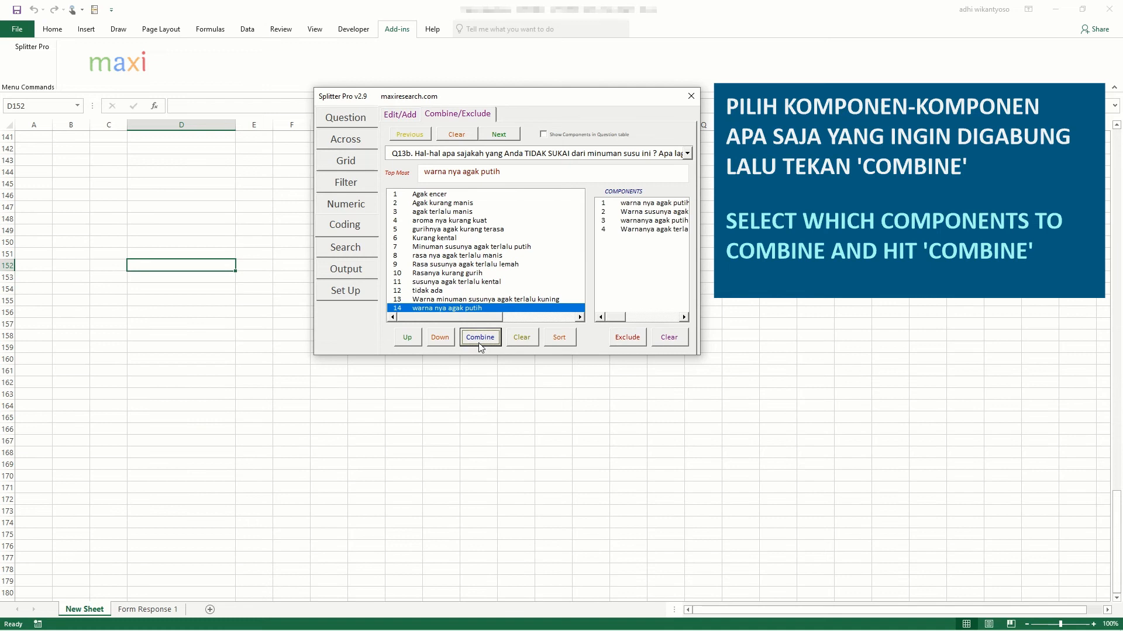
left_click(485, 307)
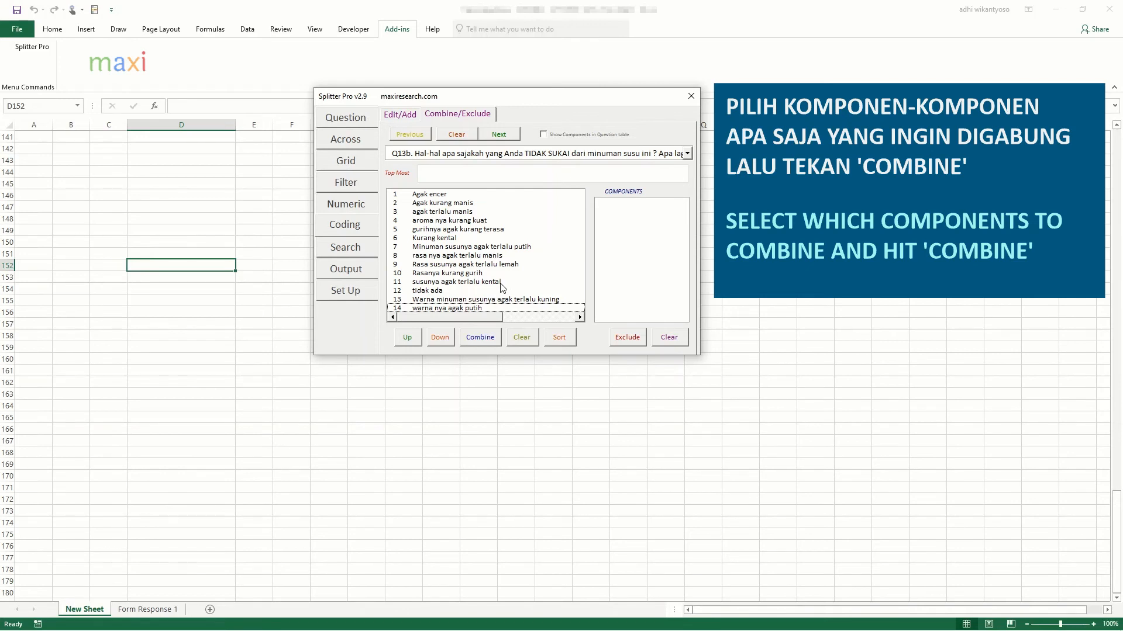
Add the component "Kurang kental" to the "Agak encer" group
left_click(486, 195)
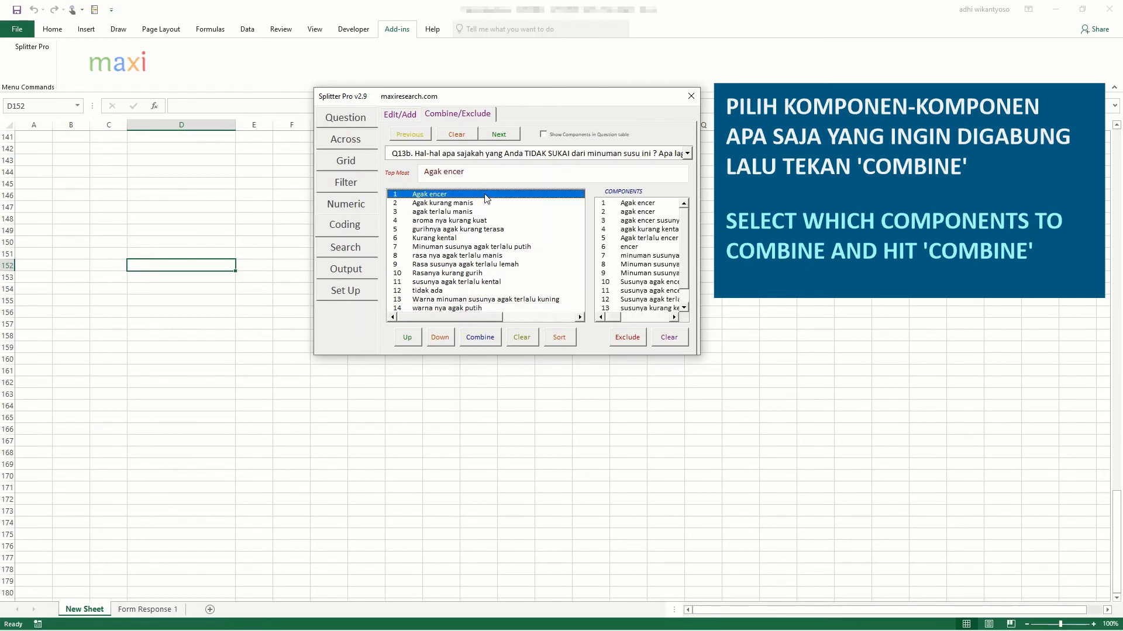
left_click(491, 239)
left_click(486, 339)
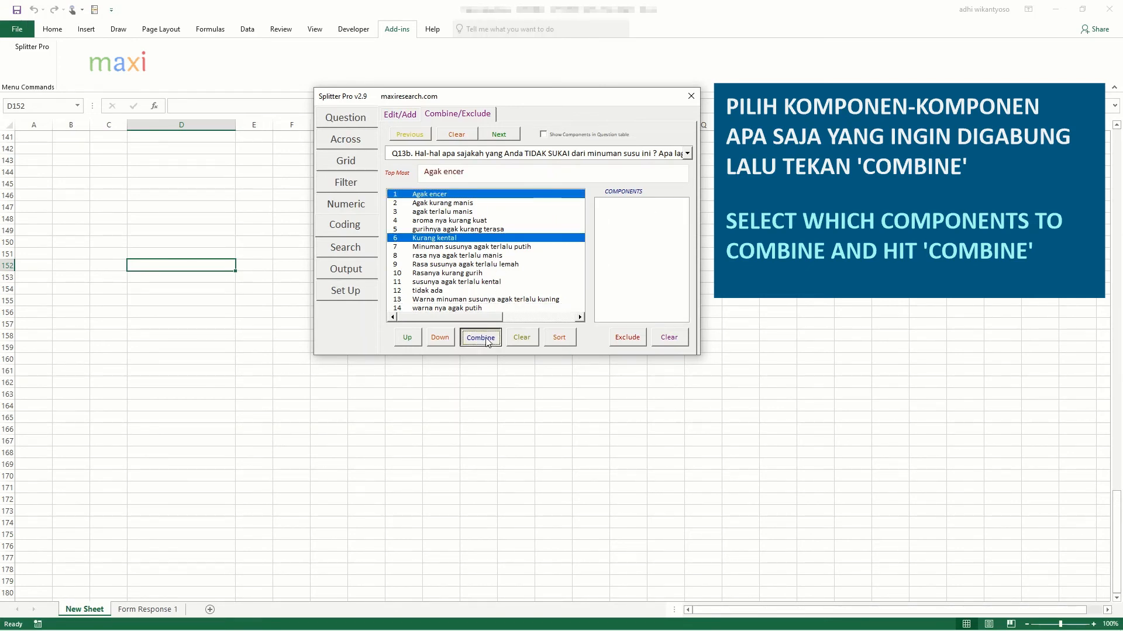
left_click(486, 340)
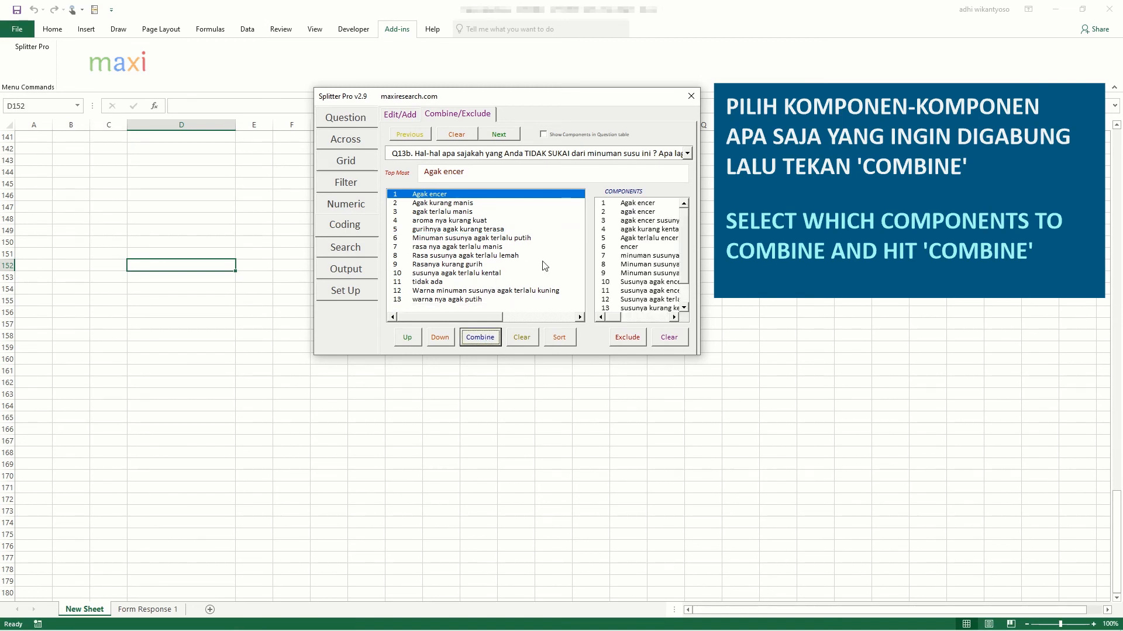
left_click(502, 196)
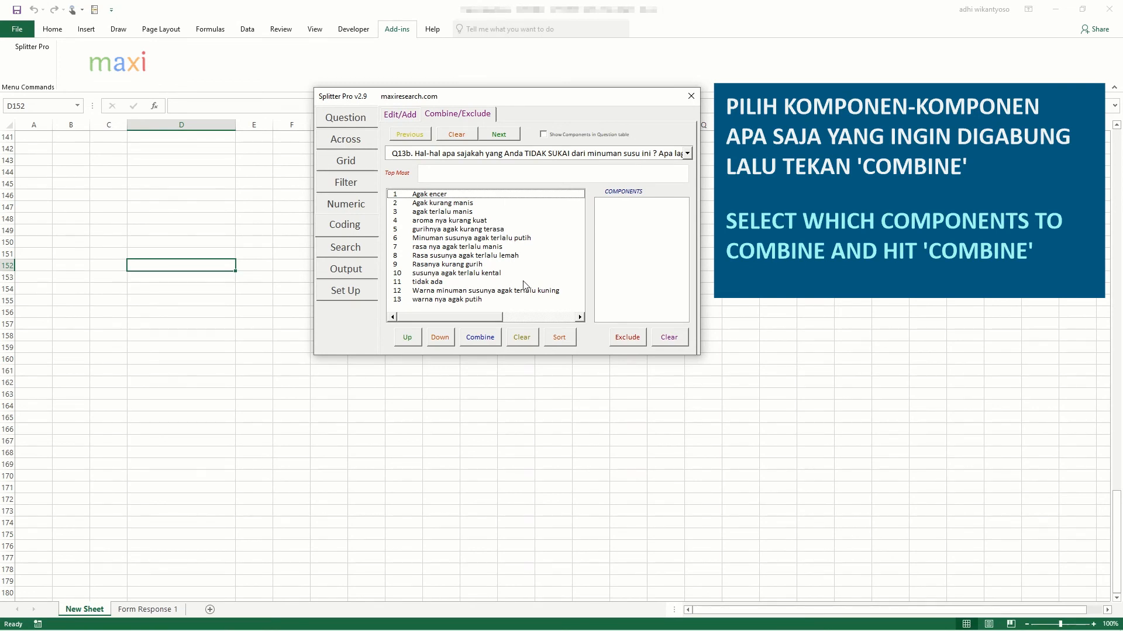
Combine the "warna nya agak putih" group with "Minuman susunya agak terlalu putih"
left_click(500, 299)
left_click(507, 240)
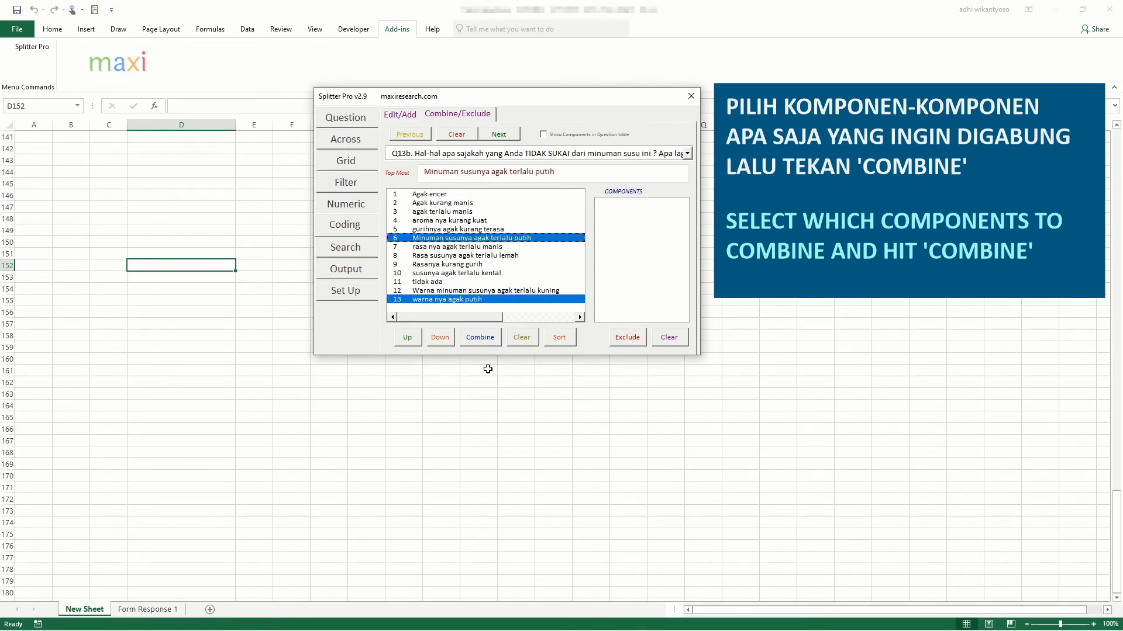
left_click(483, 339)
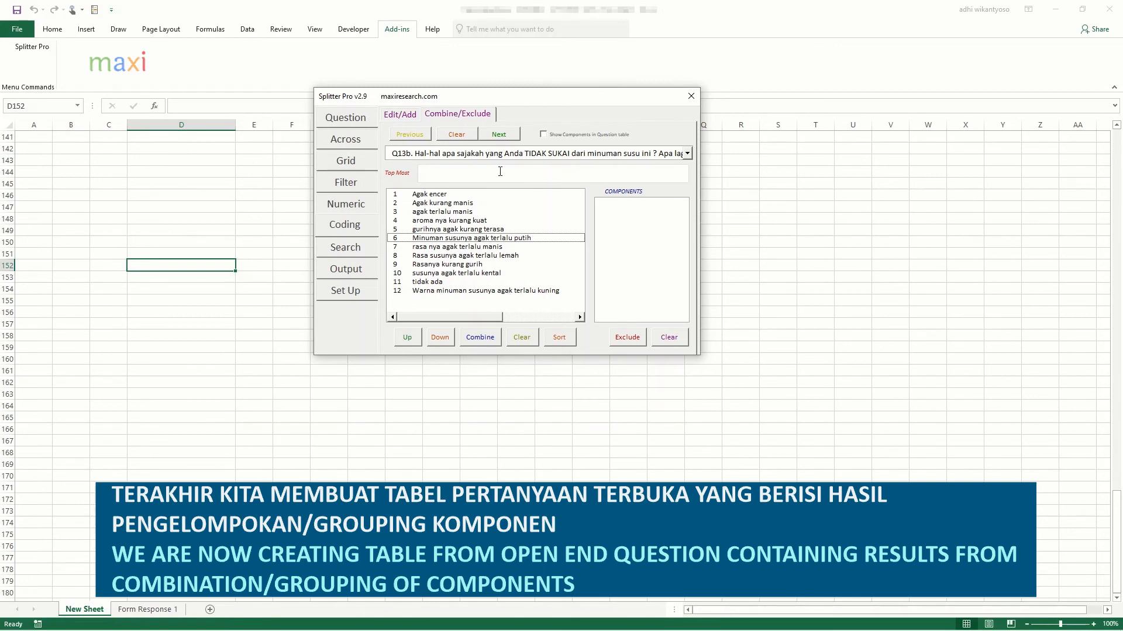
Generate the table for question Q13b at cell D152 and move the Splitter Pro window clear of it
left_click(357, 120)
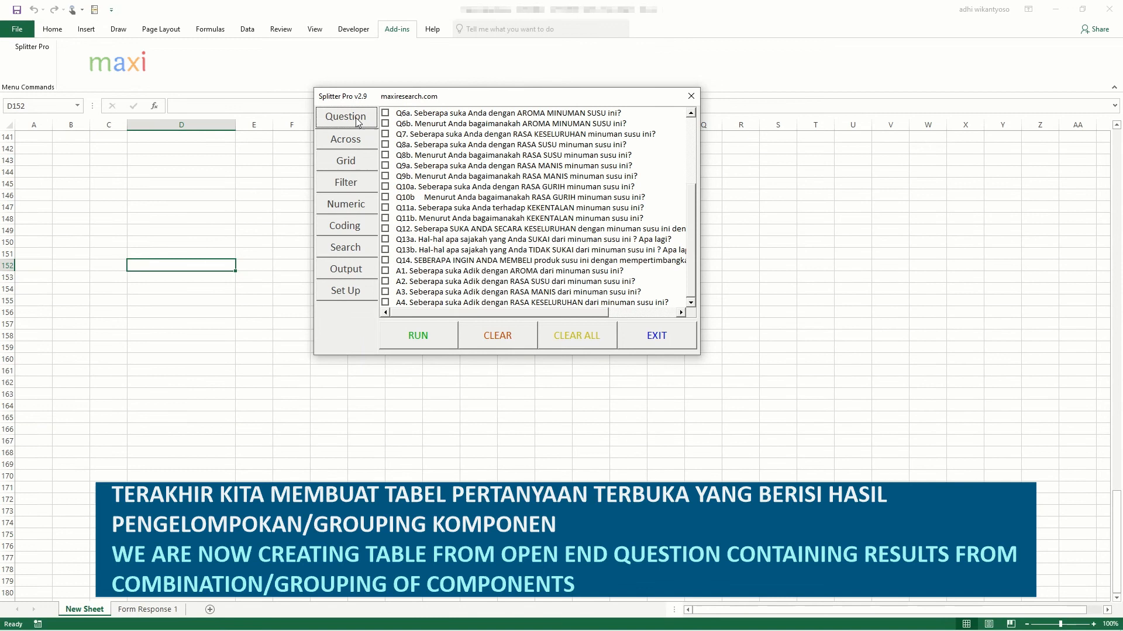
left_click(386, 251)
left_click(414, 338)
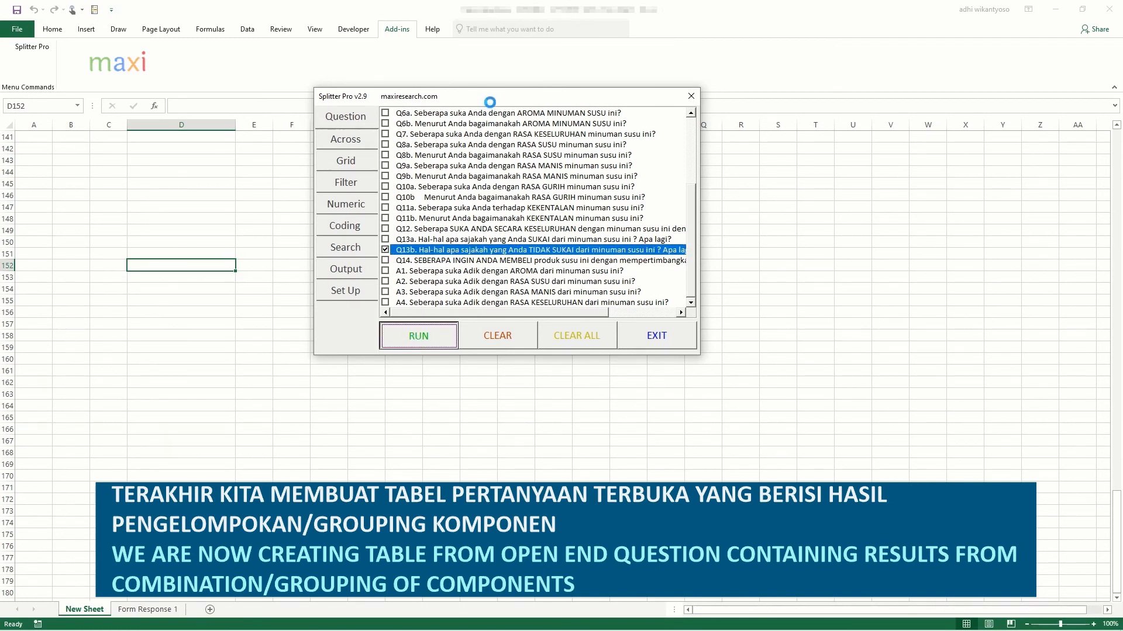
left_click_drag(564, 102, 851, 115)
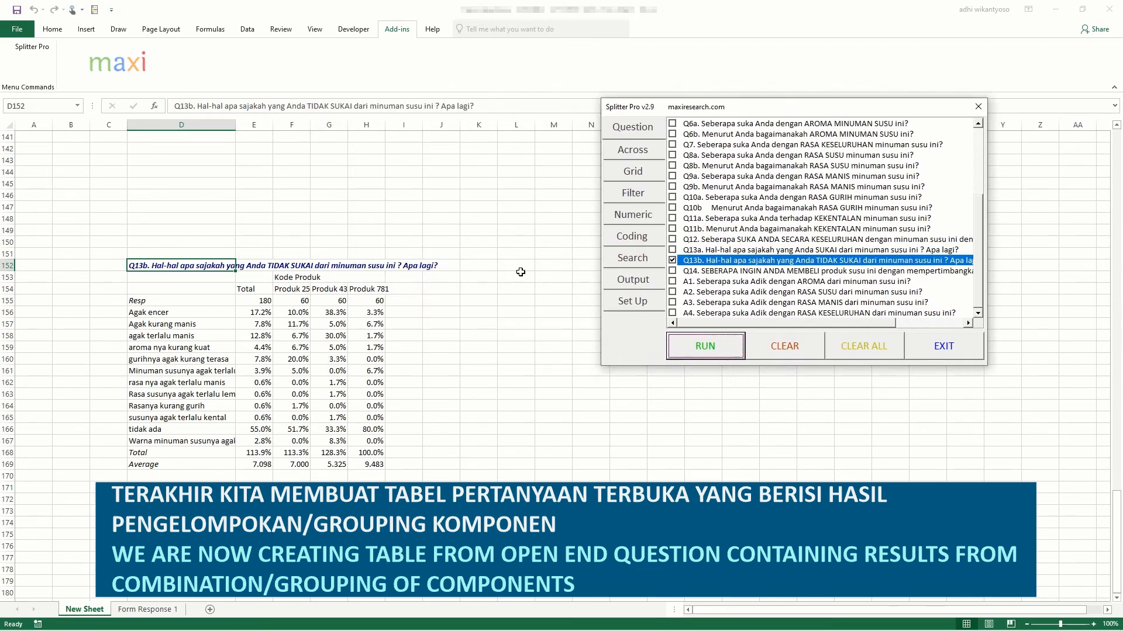
Sort the Q13b answer rows D156:H167 by the Total column from largest to smallest
left_click_drag(162, 313, 363, 436)
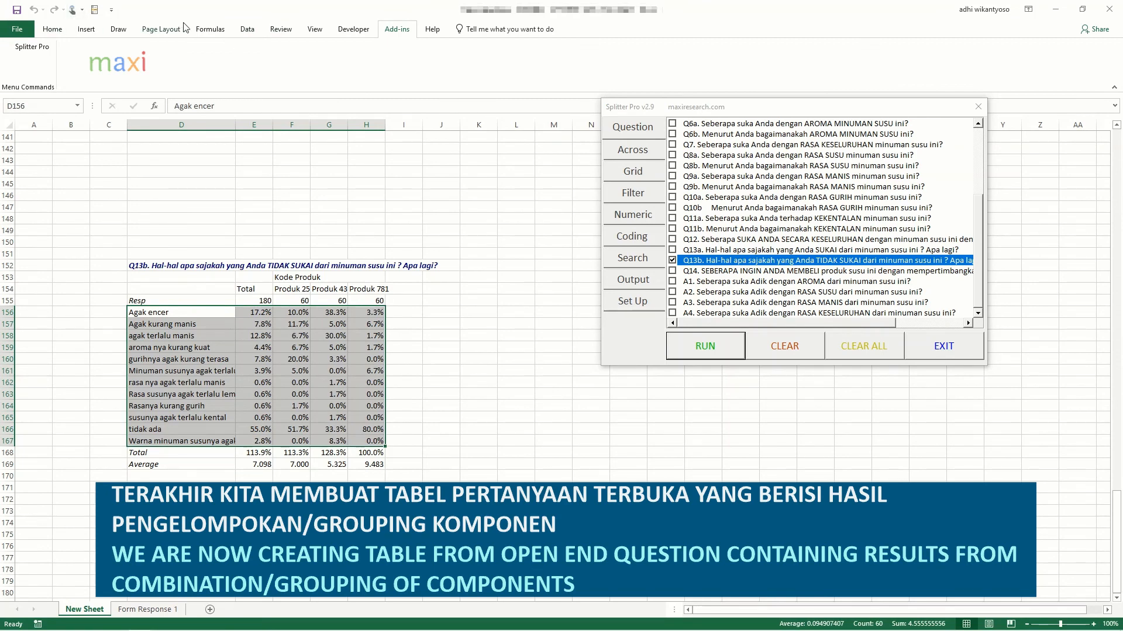
left_click(247, 28)
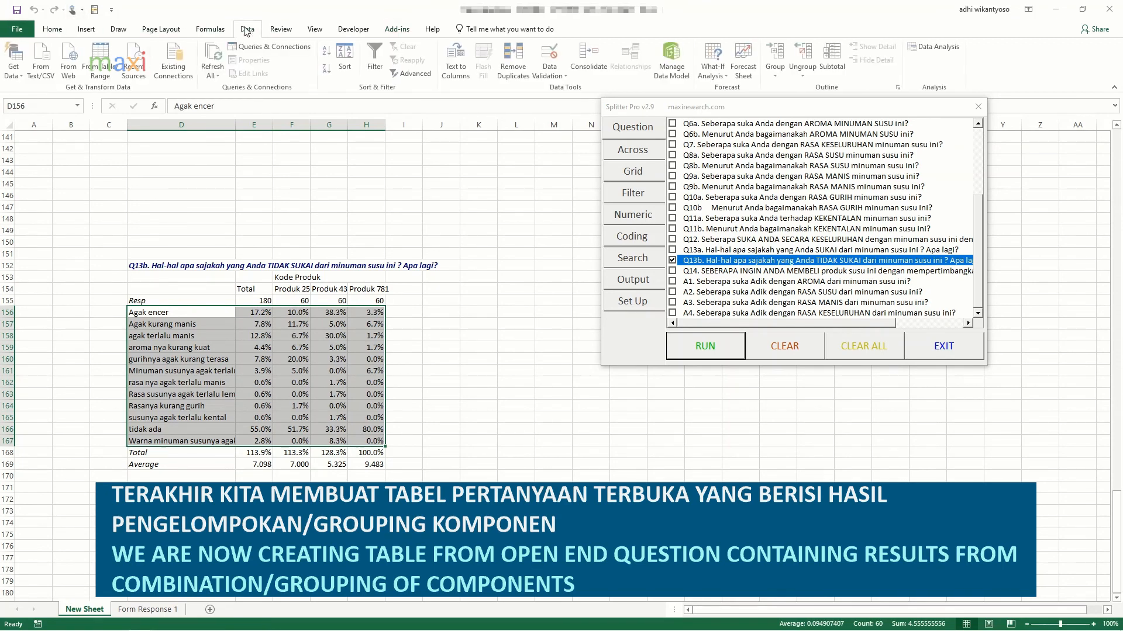
left_click(347, 66)
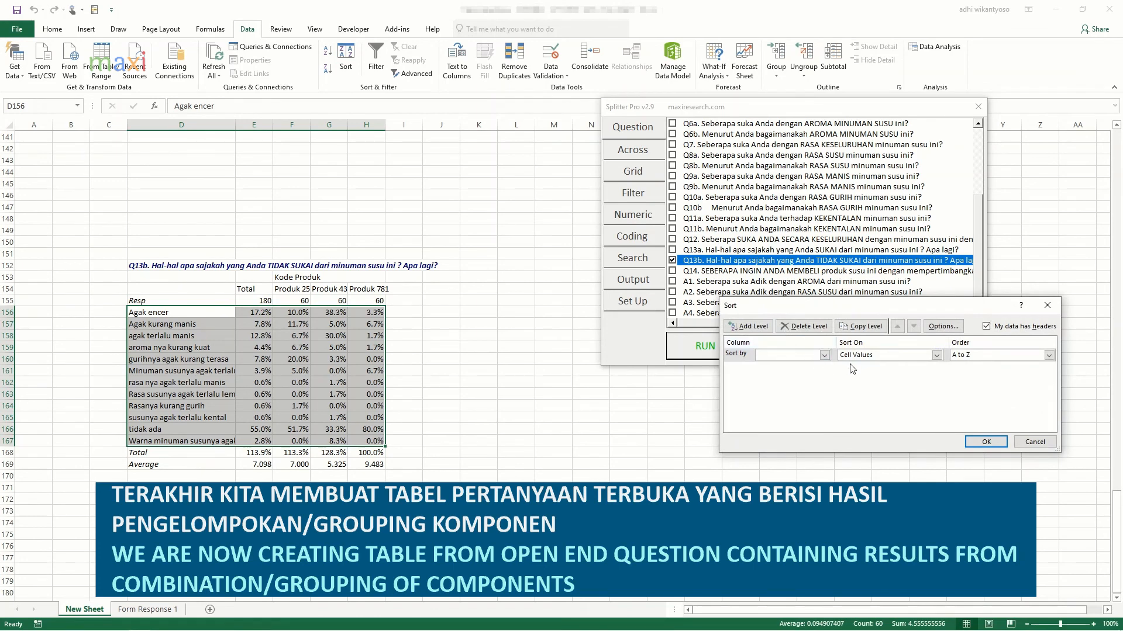
left_click(823, 354)
left_click(766, 374)
left_click(972, 355)
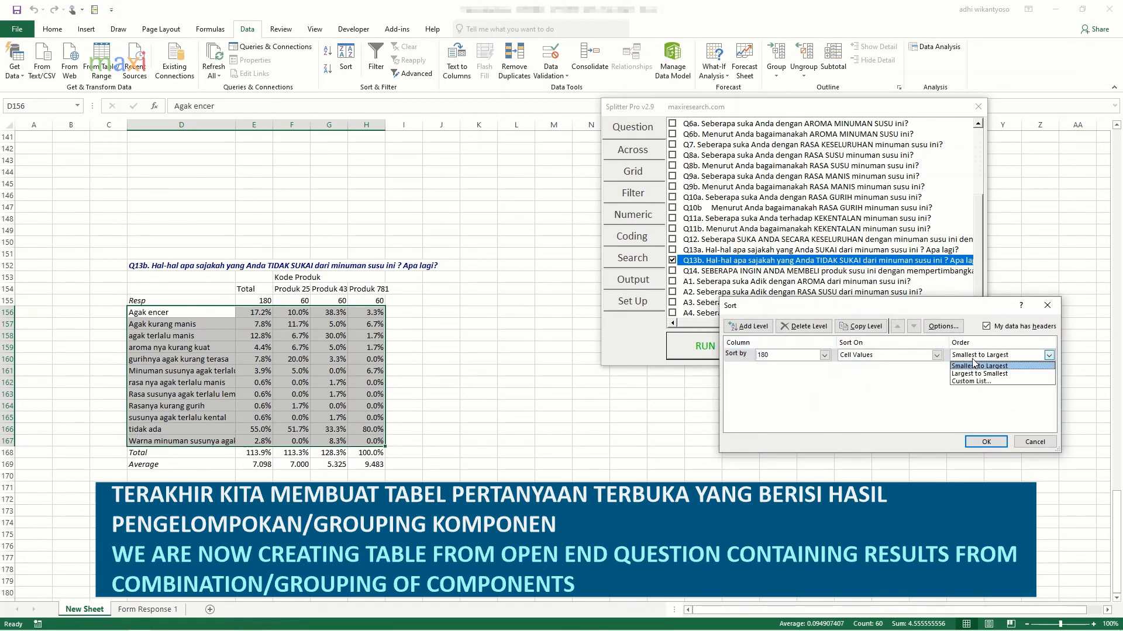
left_click(973, 374)
left_click(985, 441)
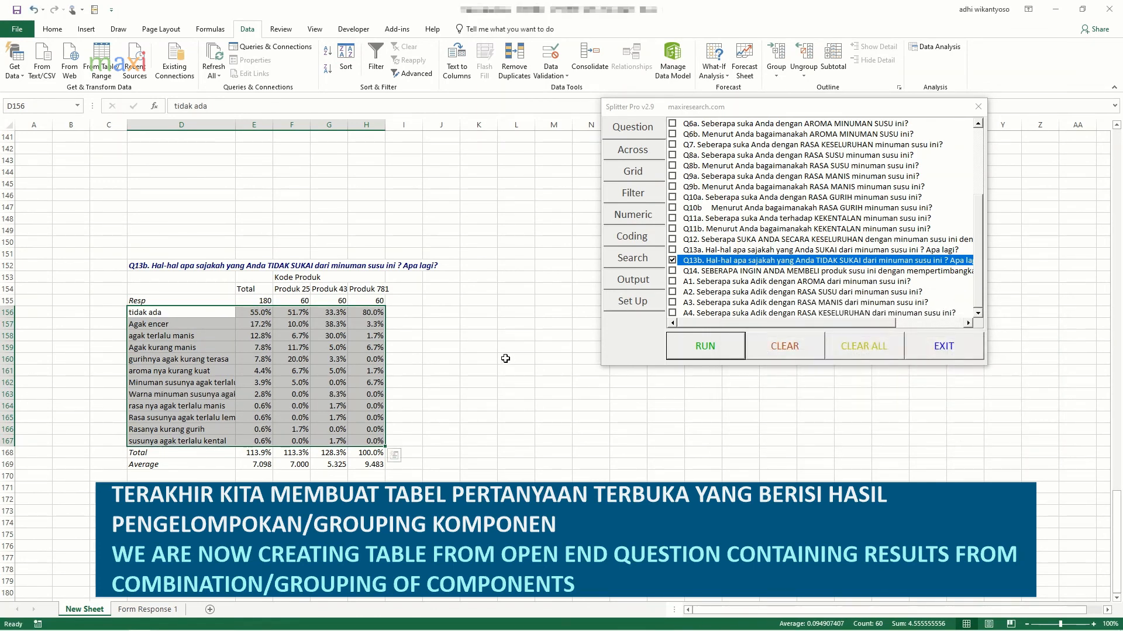
left_click(484, 343)
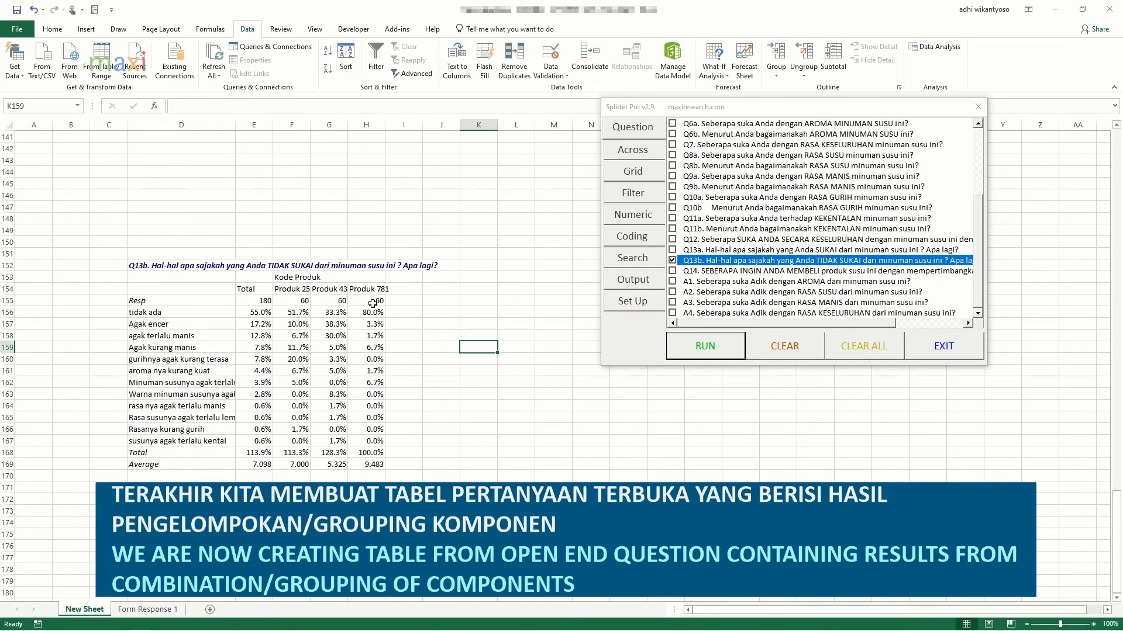